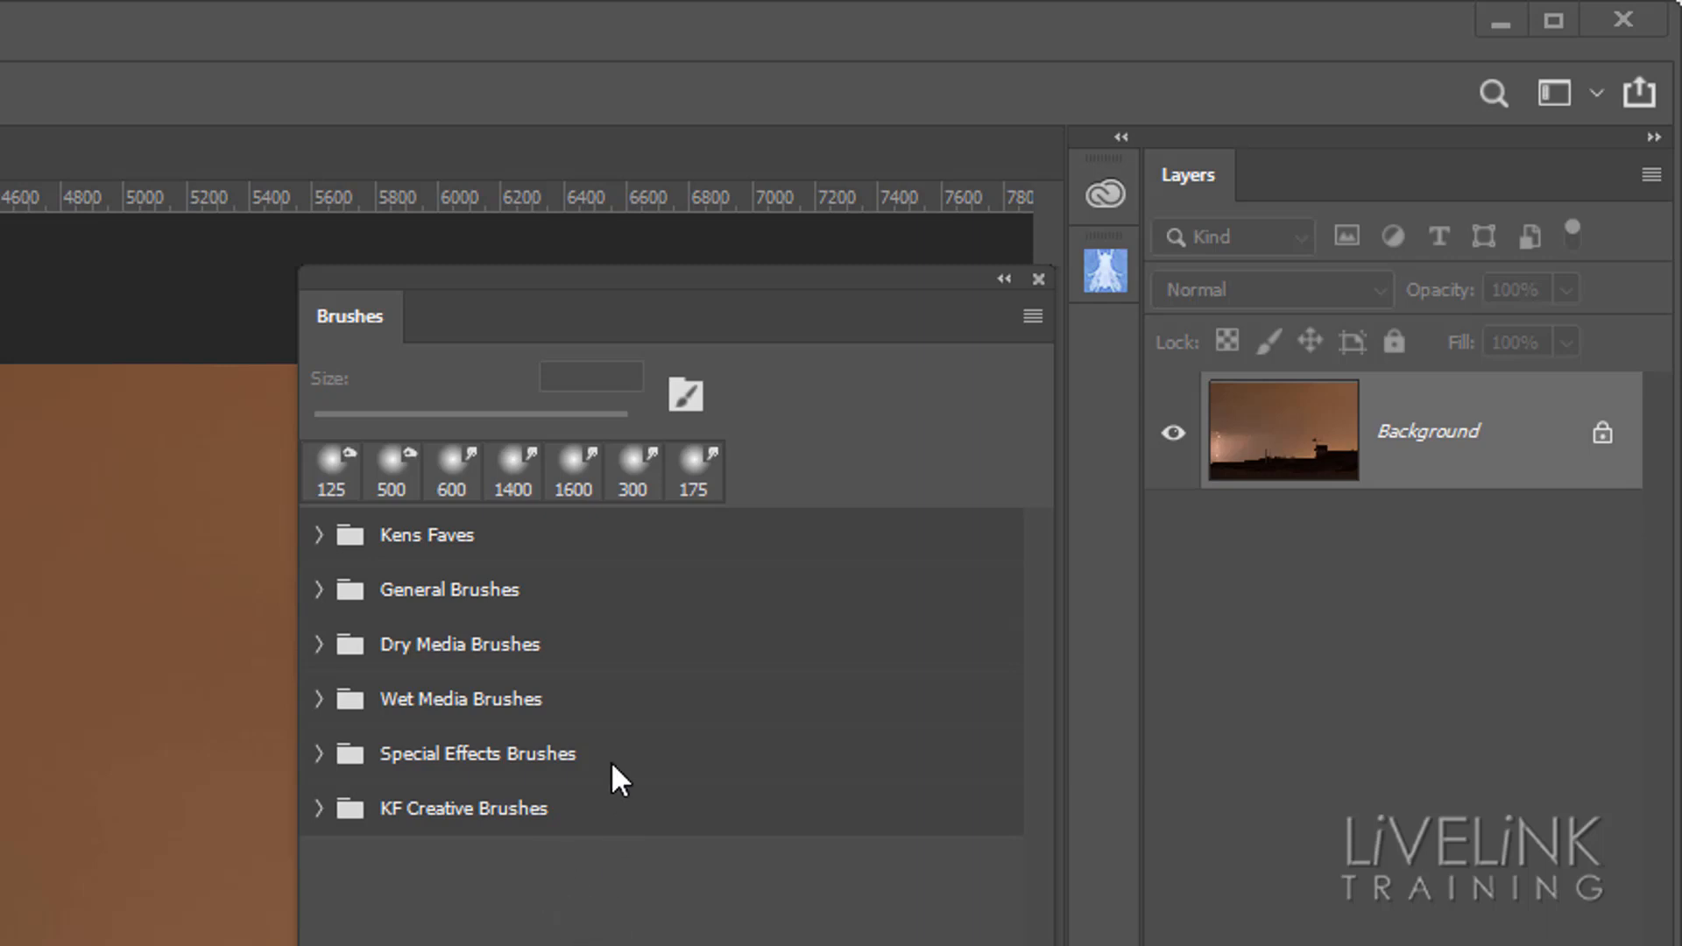
# Examine the General Brushes and KF Creative Brushes groups, trying the Geese Flying and Flock of Birds brushes, and collapse both groups again
pyautogui.click(318, 592)
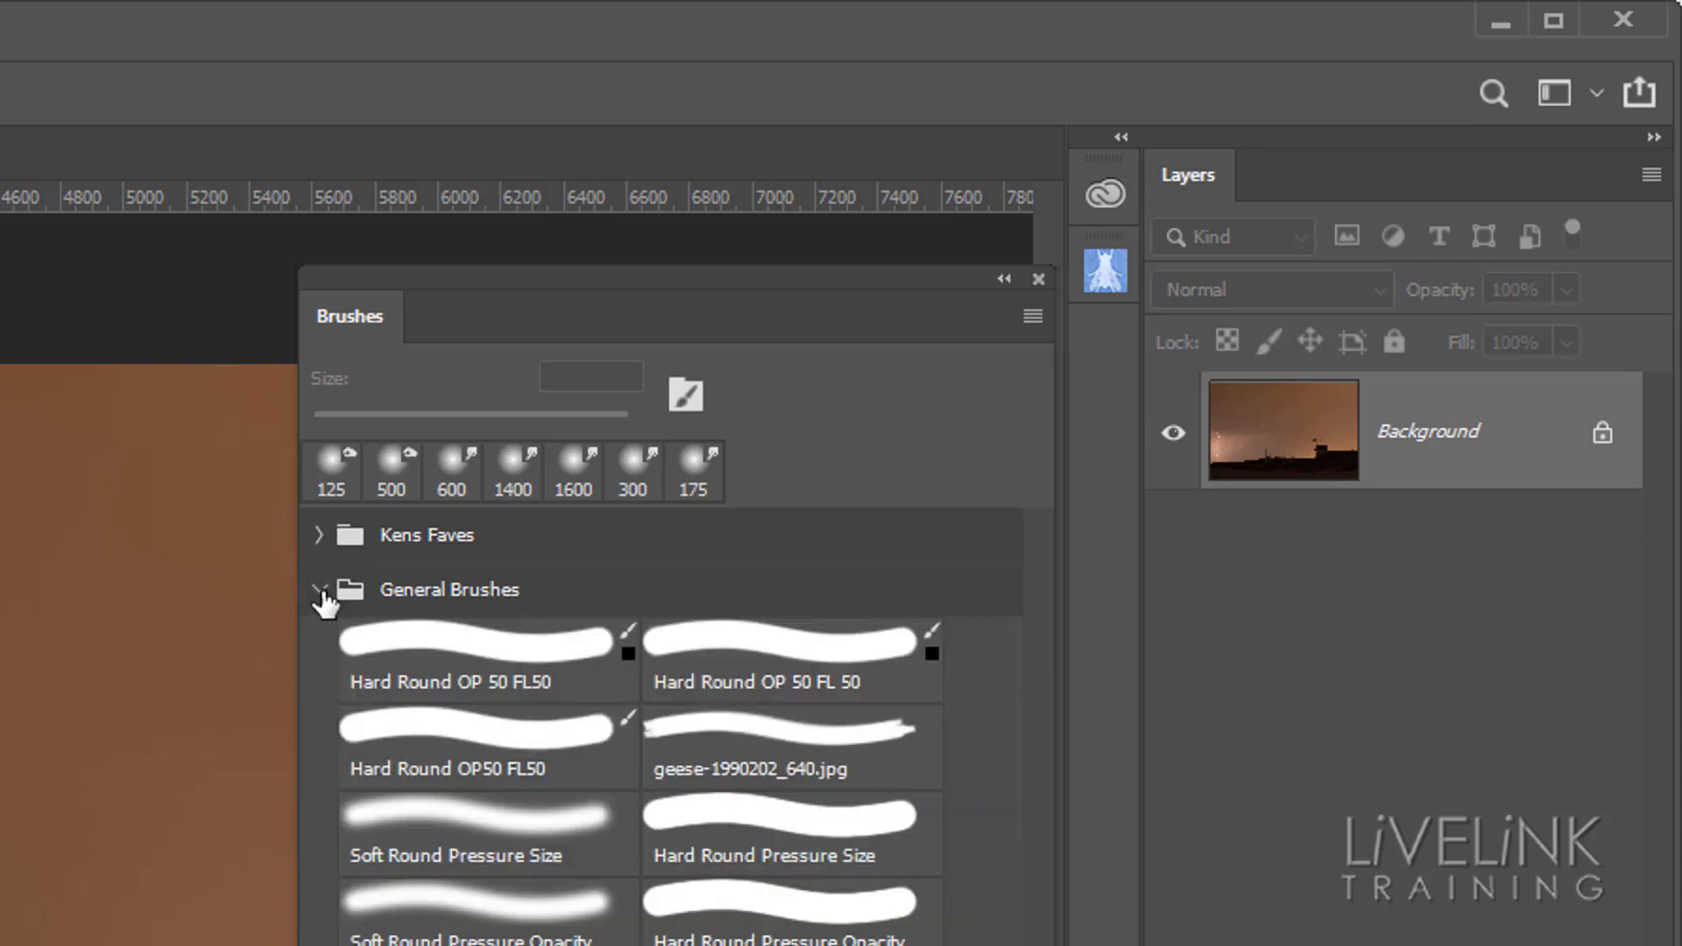
pyautogui.click(320, 592)
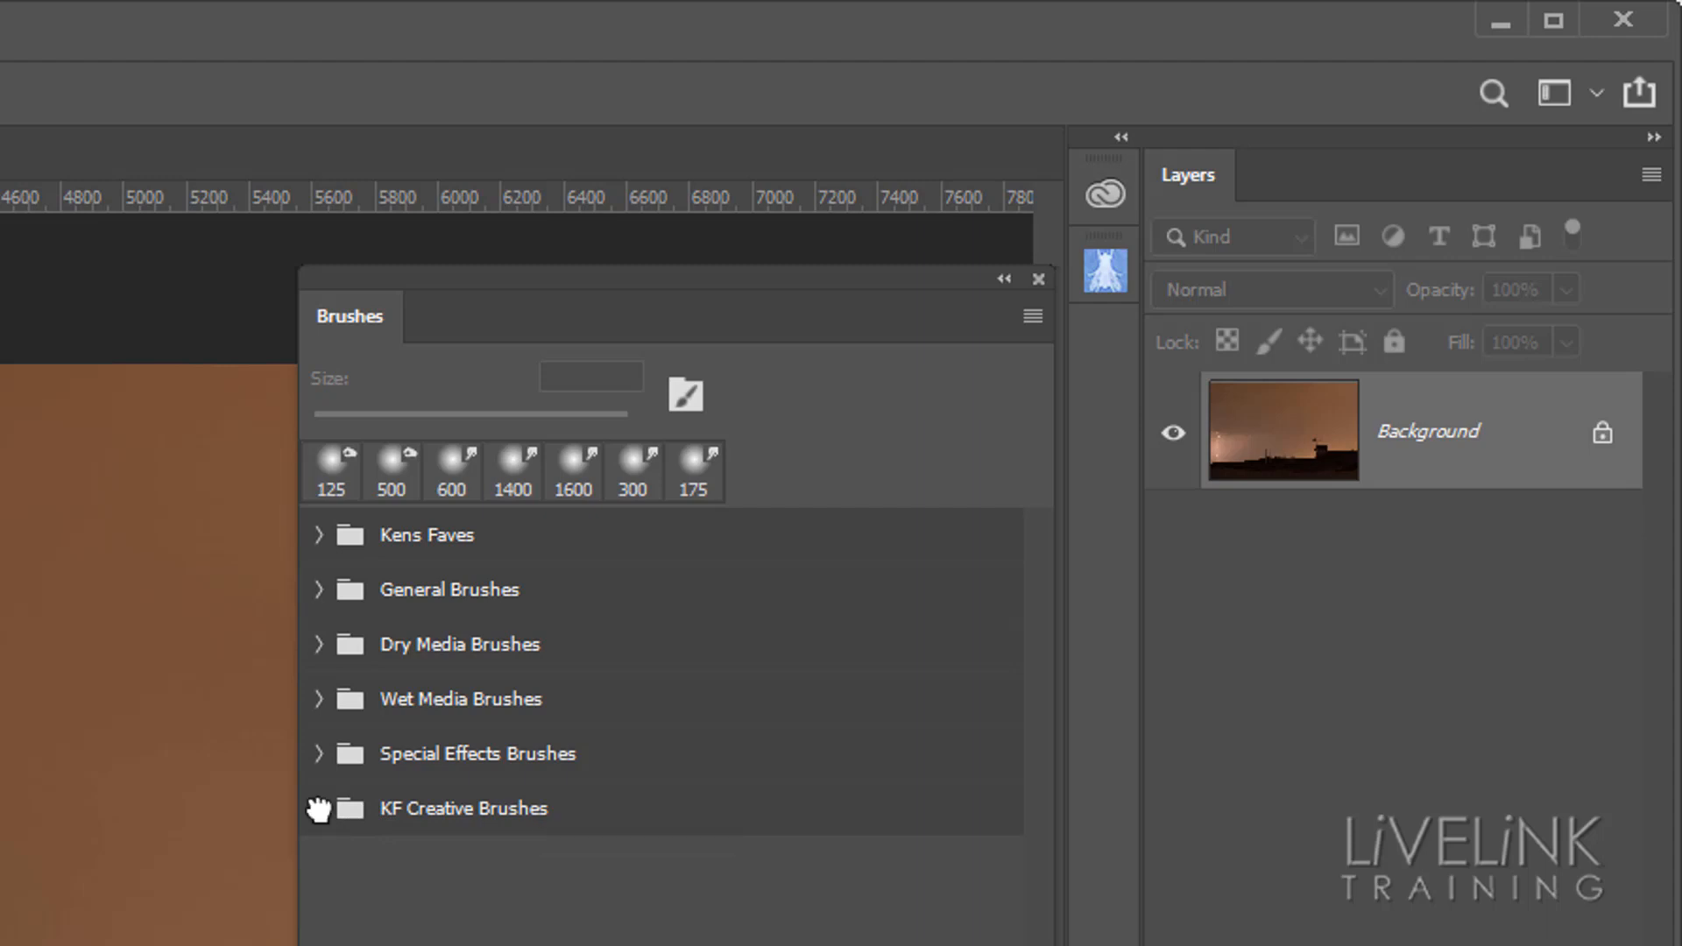
pyautogui.click(319, 808)
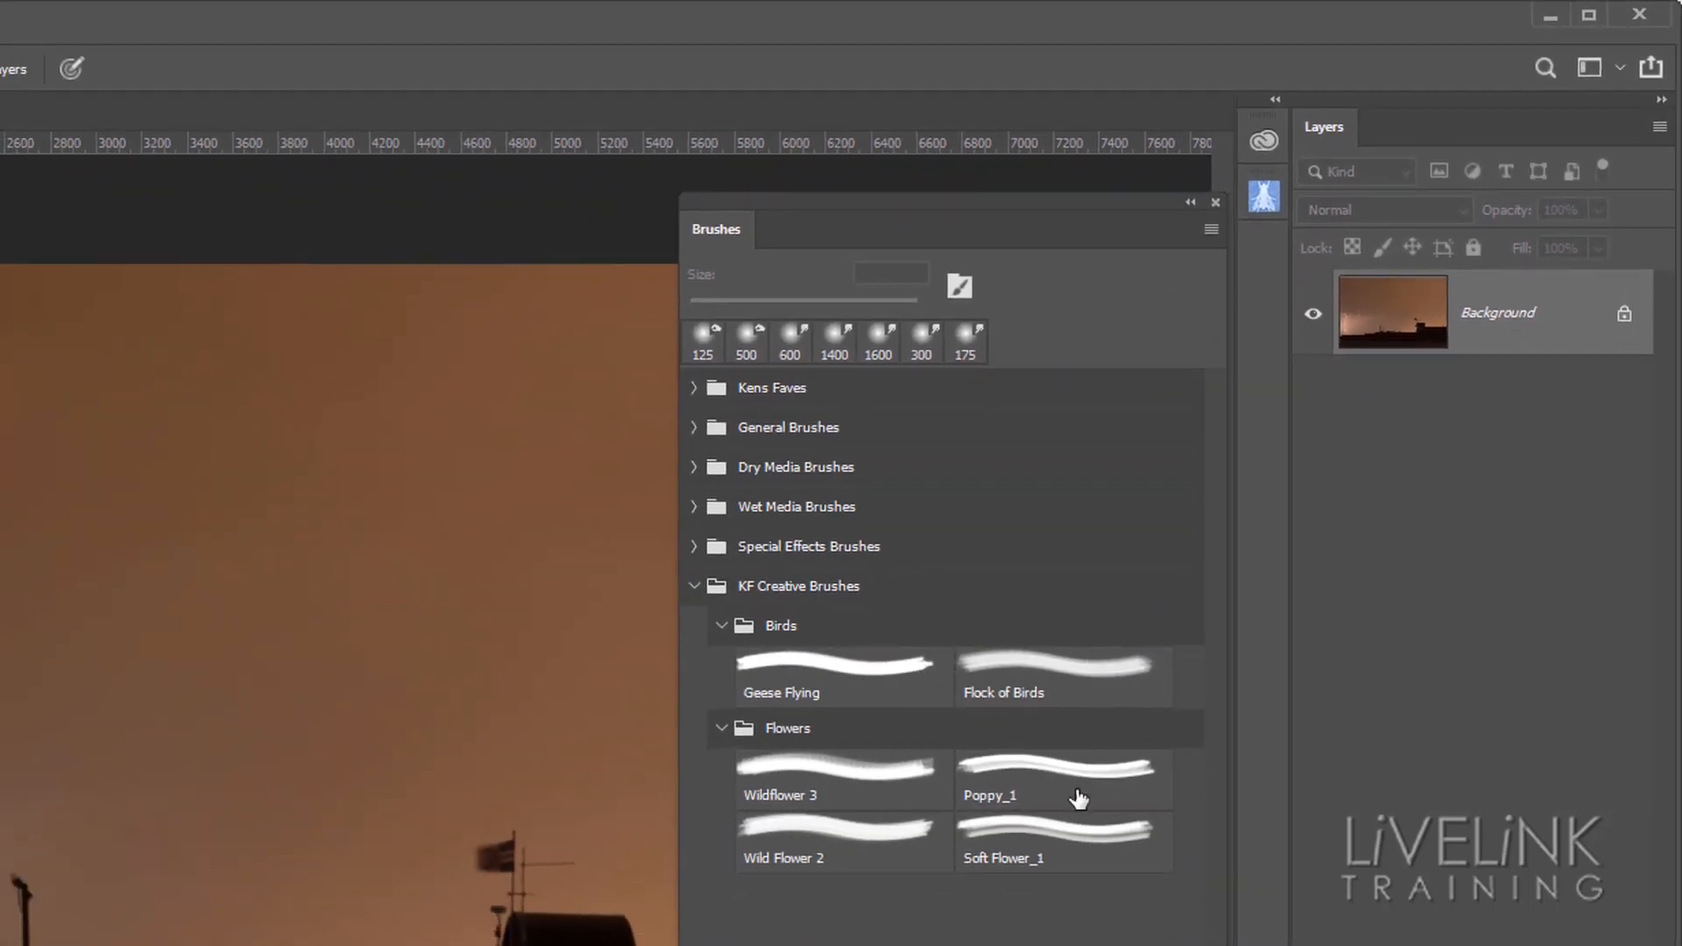
pyautogui.click(806, 673)
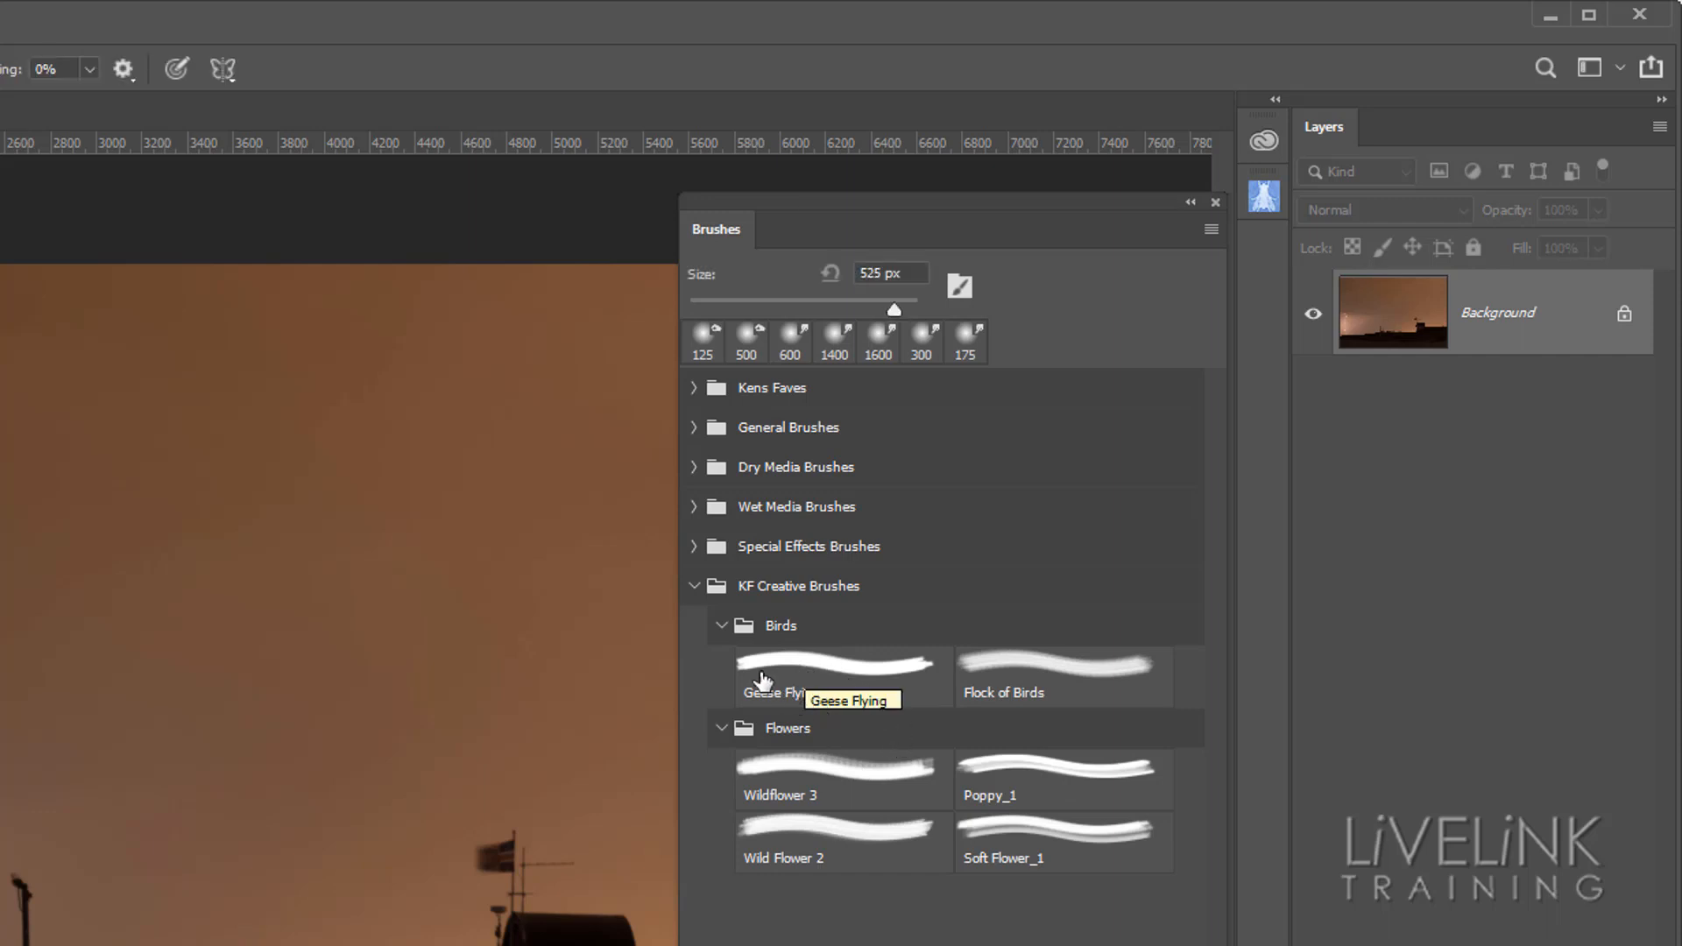
pyautogui.click(1064, 688)
pyautogui.click(809, 689)
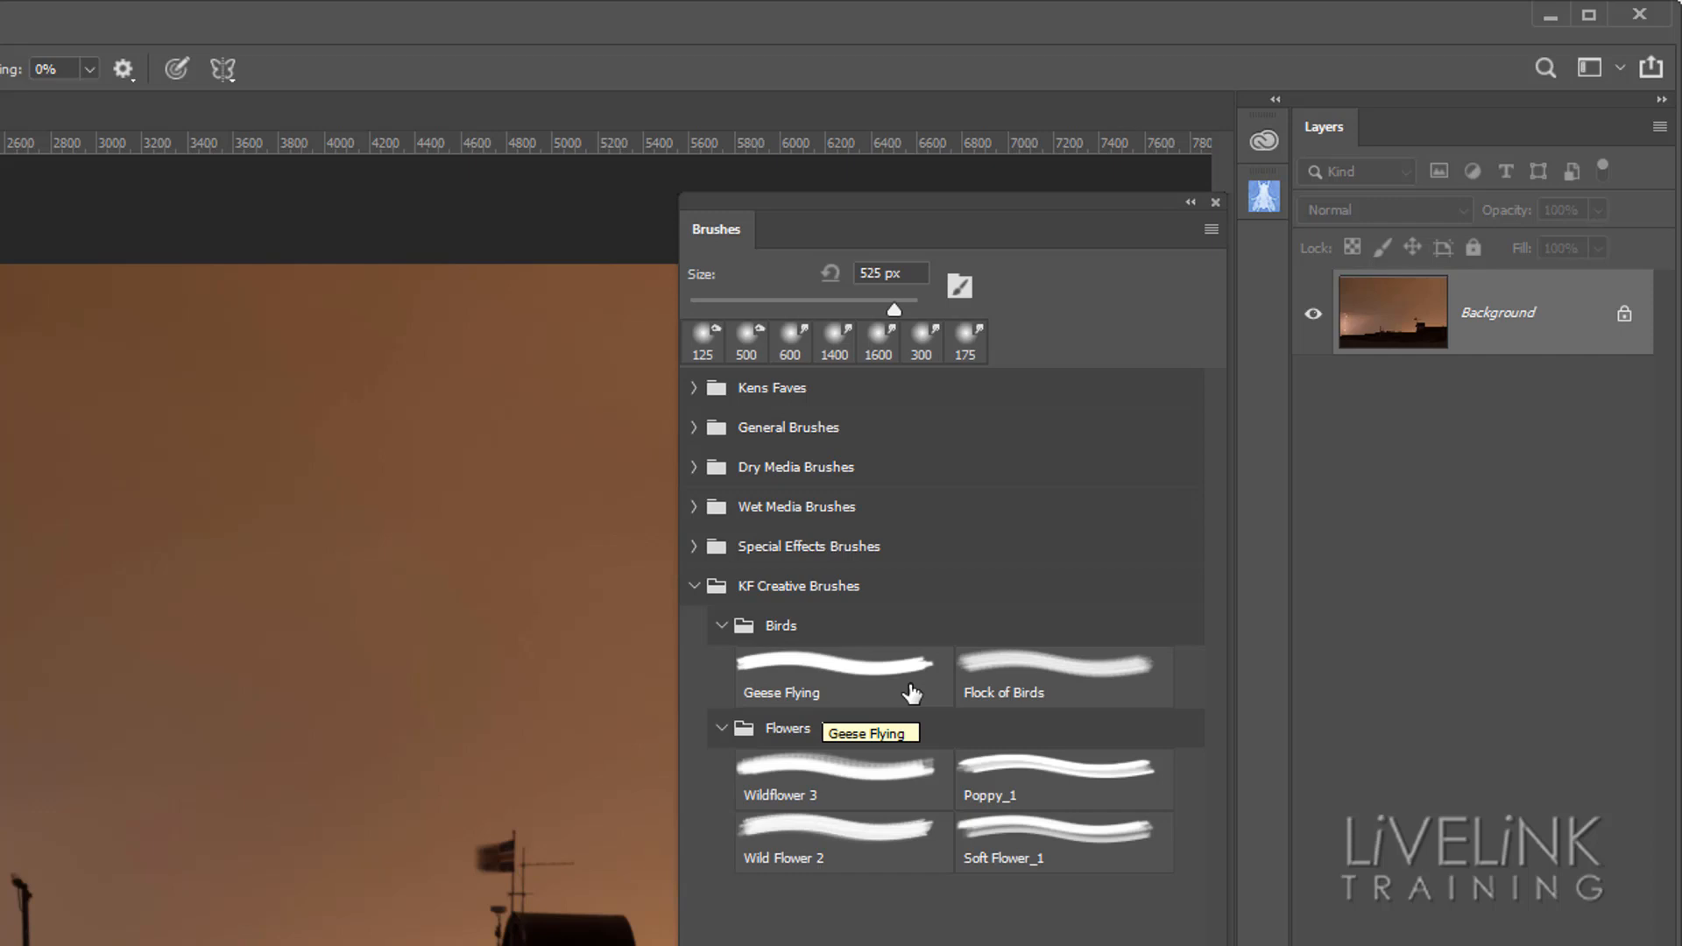
pyautogui.press('j')
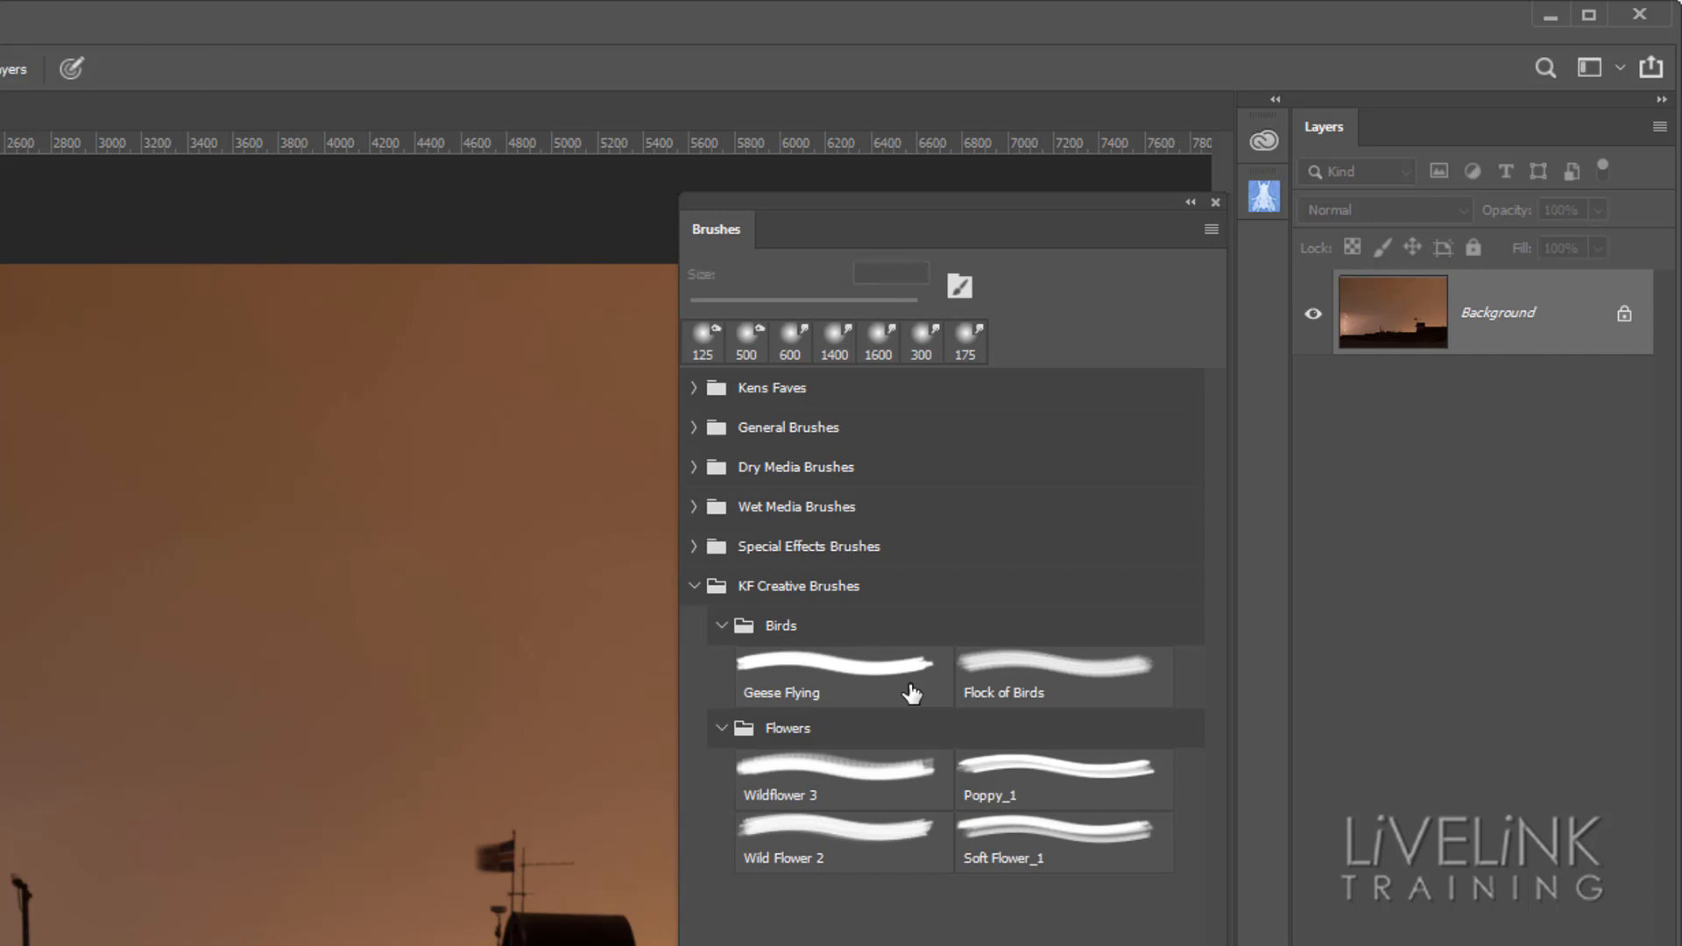
pyautogui.click(694, 587)
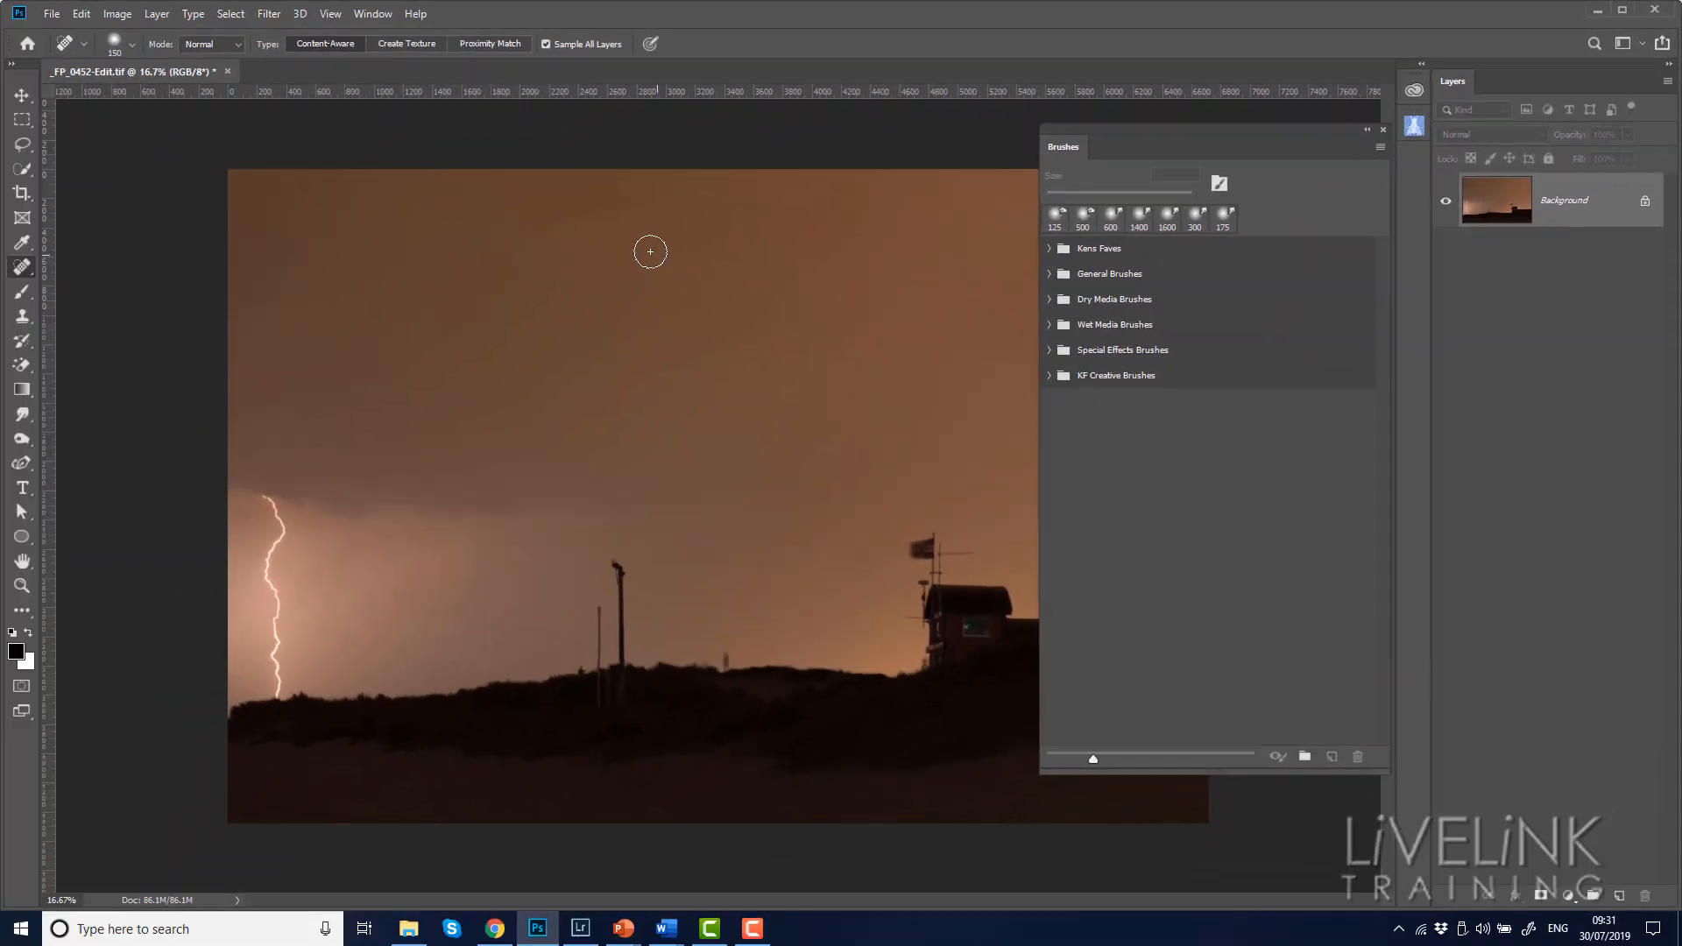
# Open the Preset Manager for brushes and review which preset types it handles, keeping Brushes as the type
pyautogui.click(82, 14)
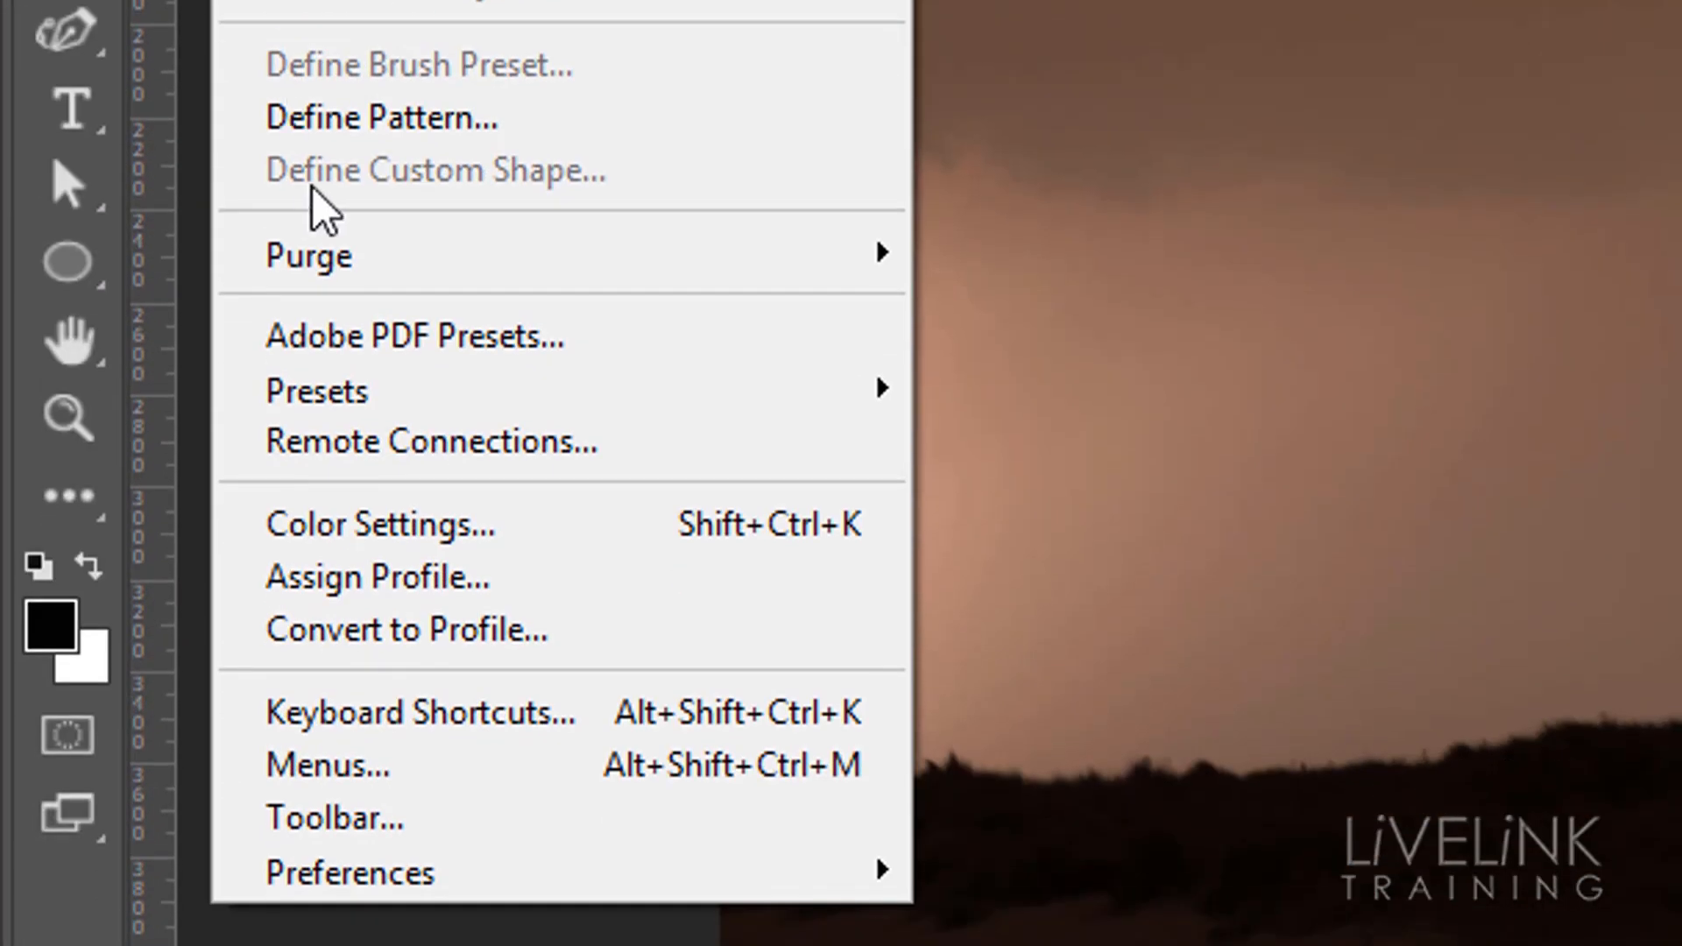
pyautogui.moveTo(353, 386)
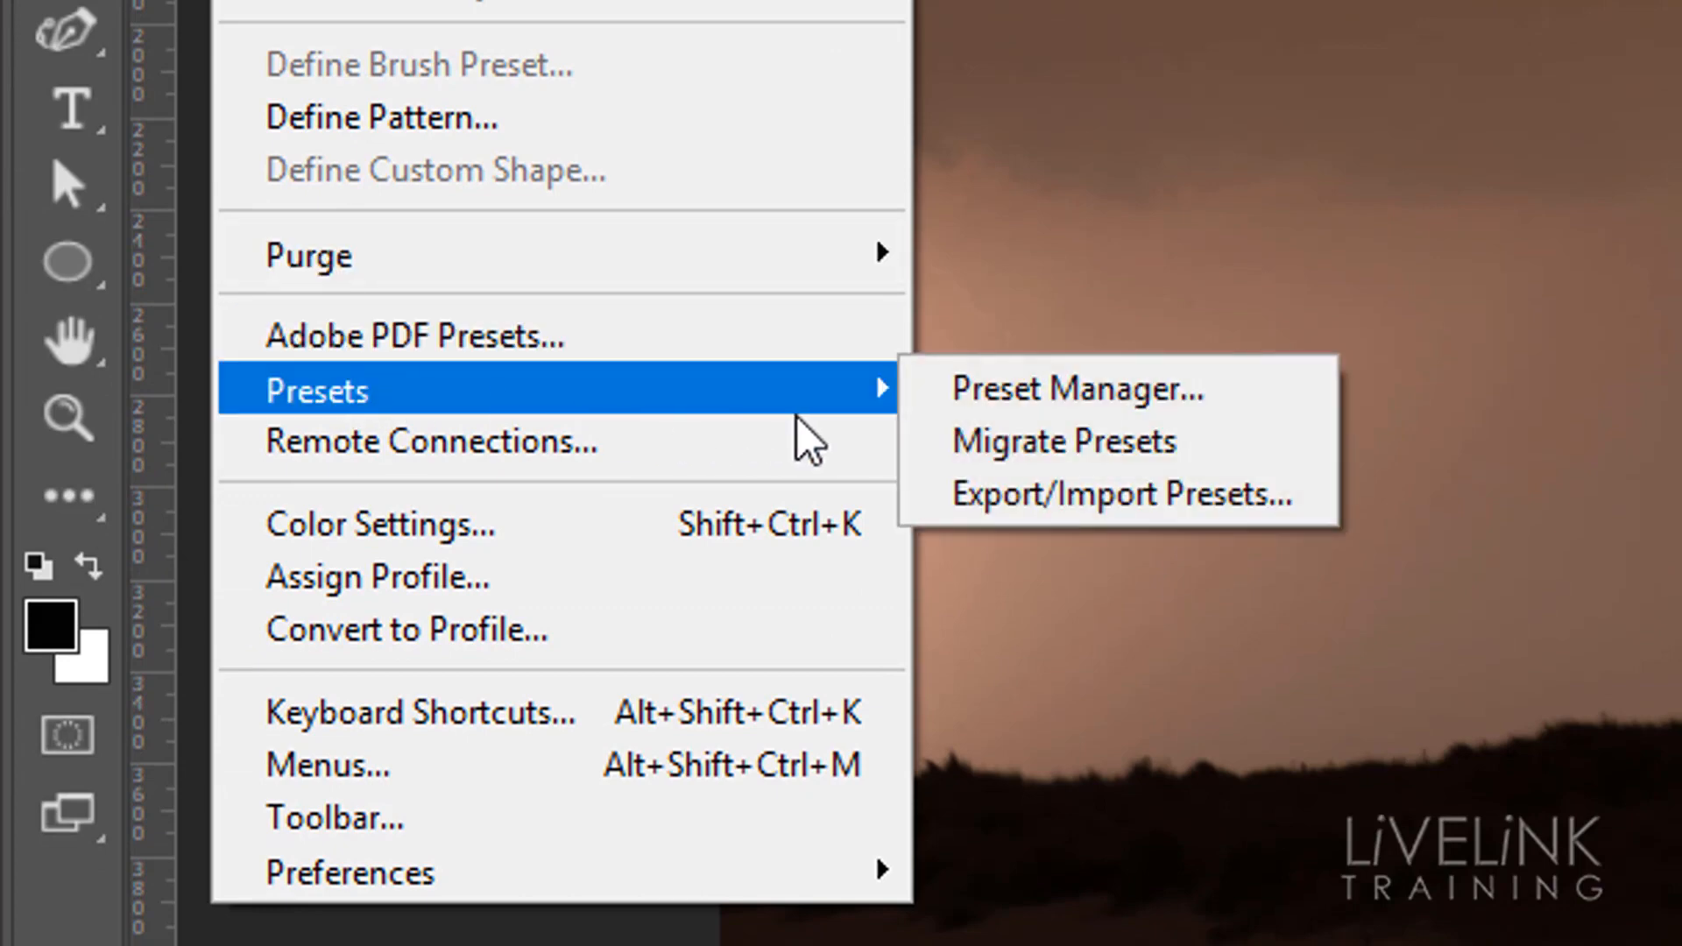
pyautogui.click(1085, 386)
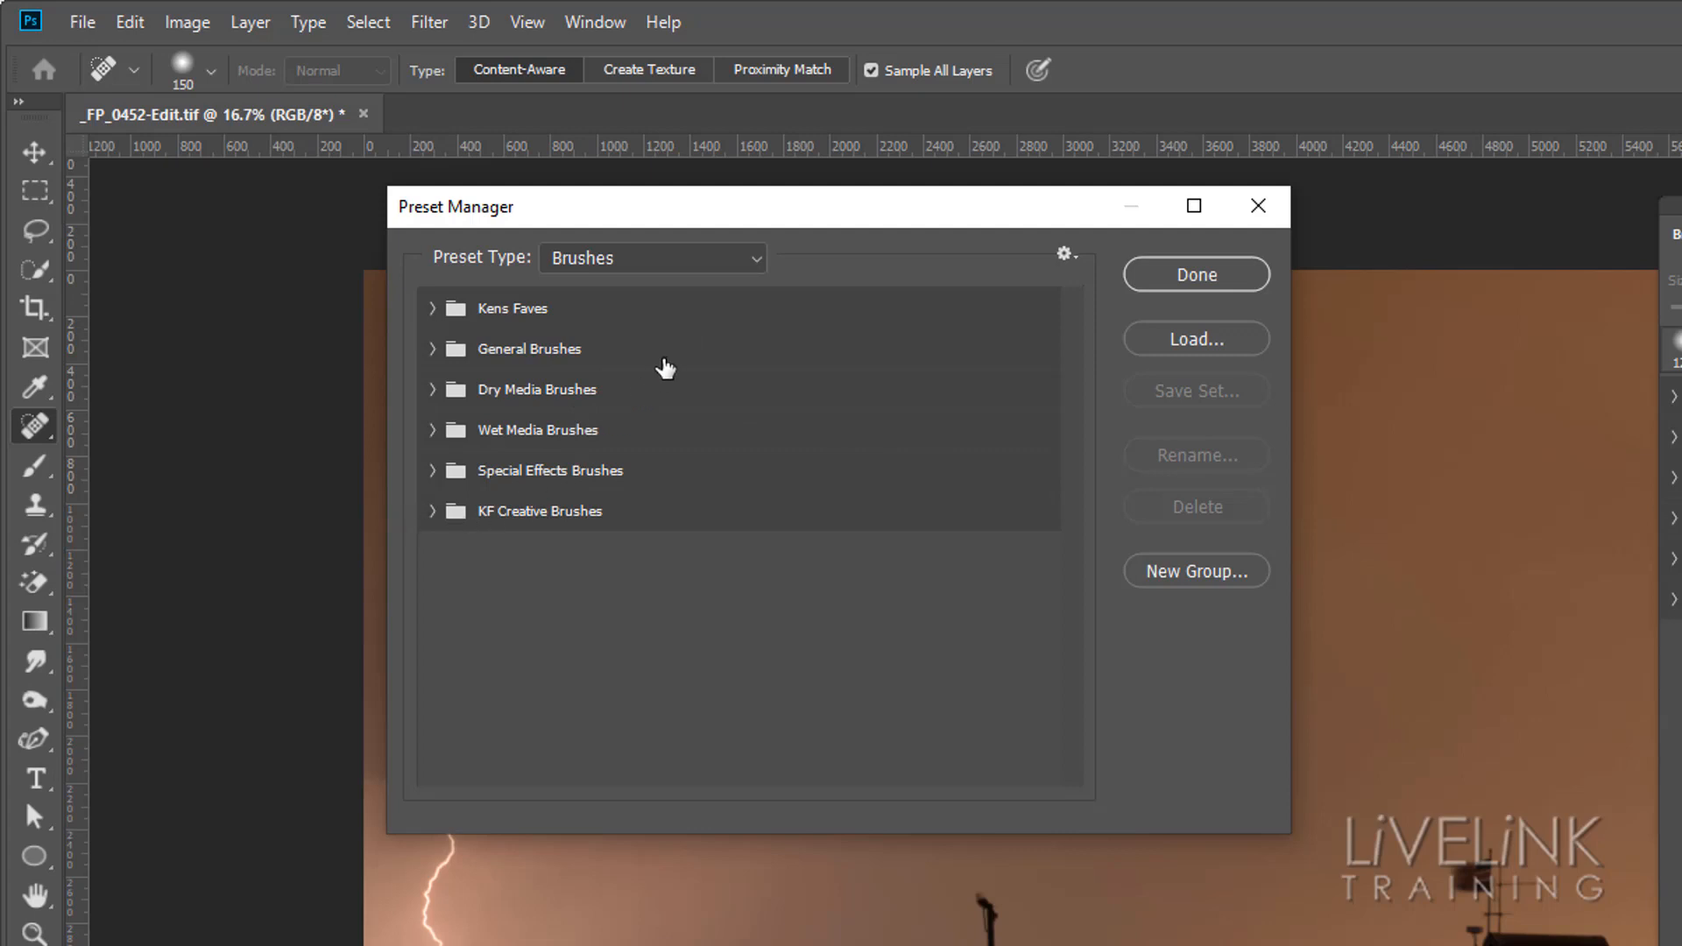
pyautogui.click(759, 263)
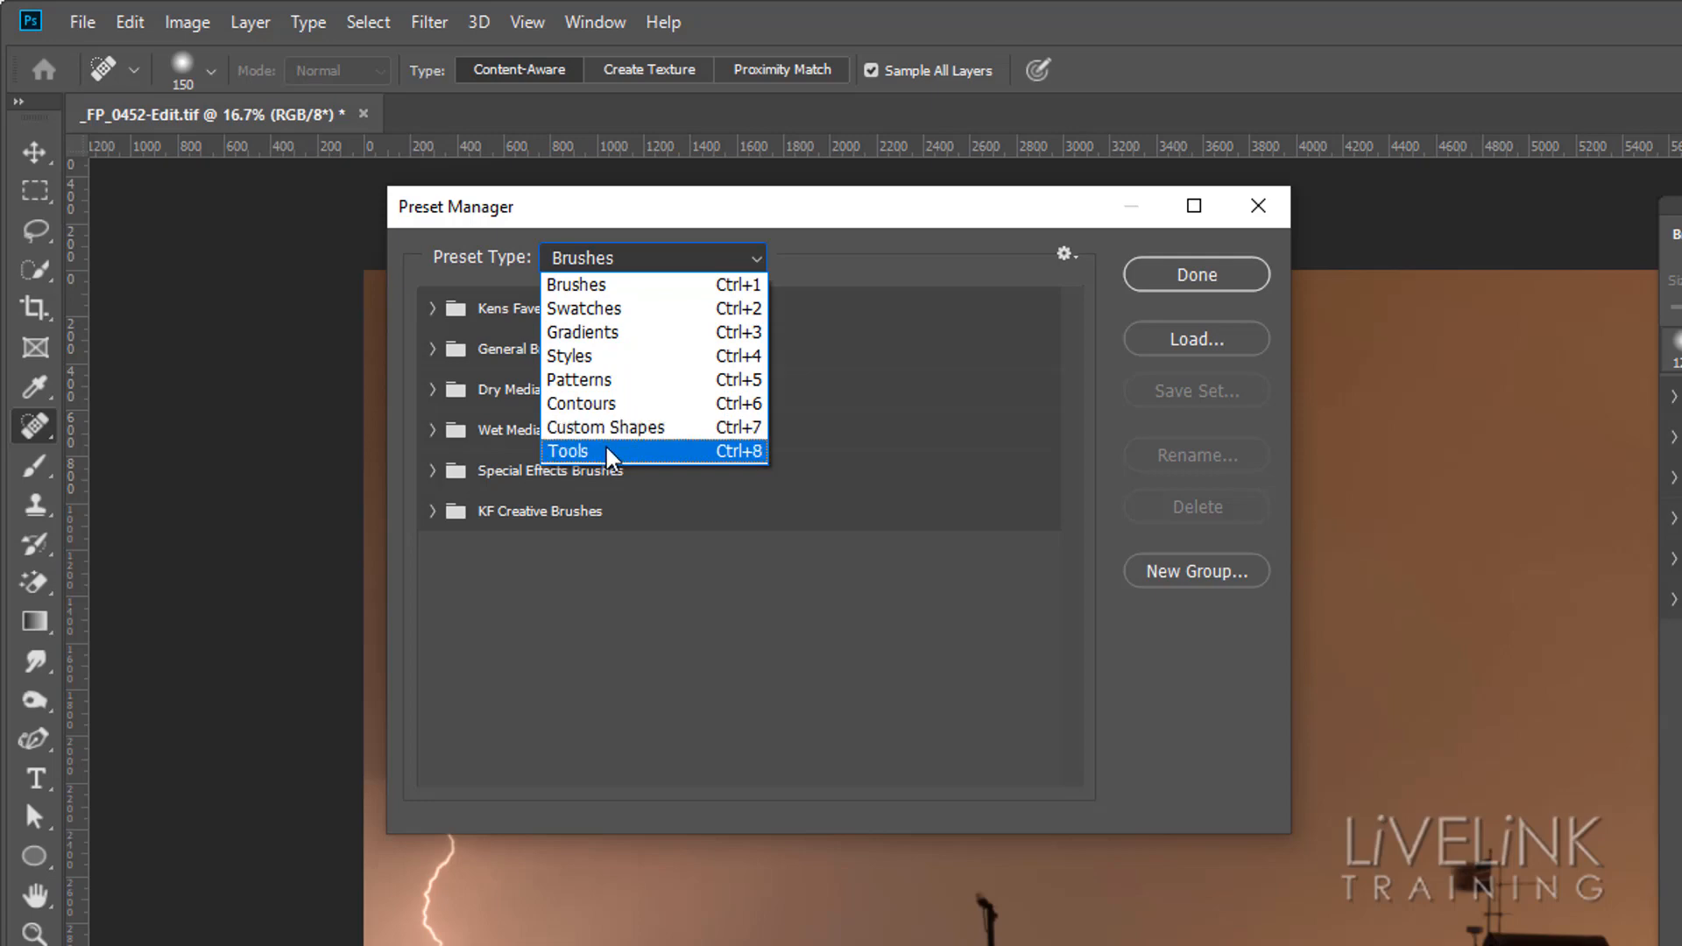
pyautogui.click(872, 226)
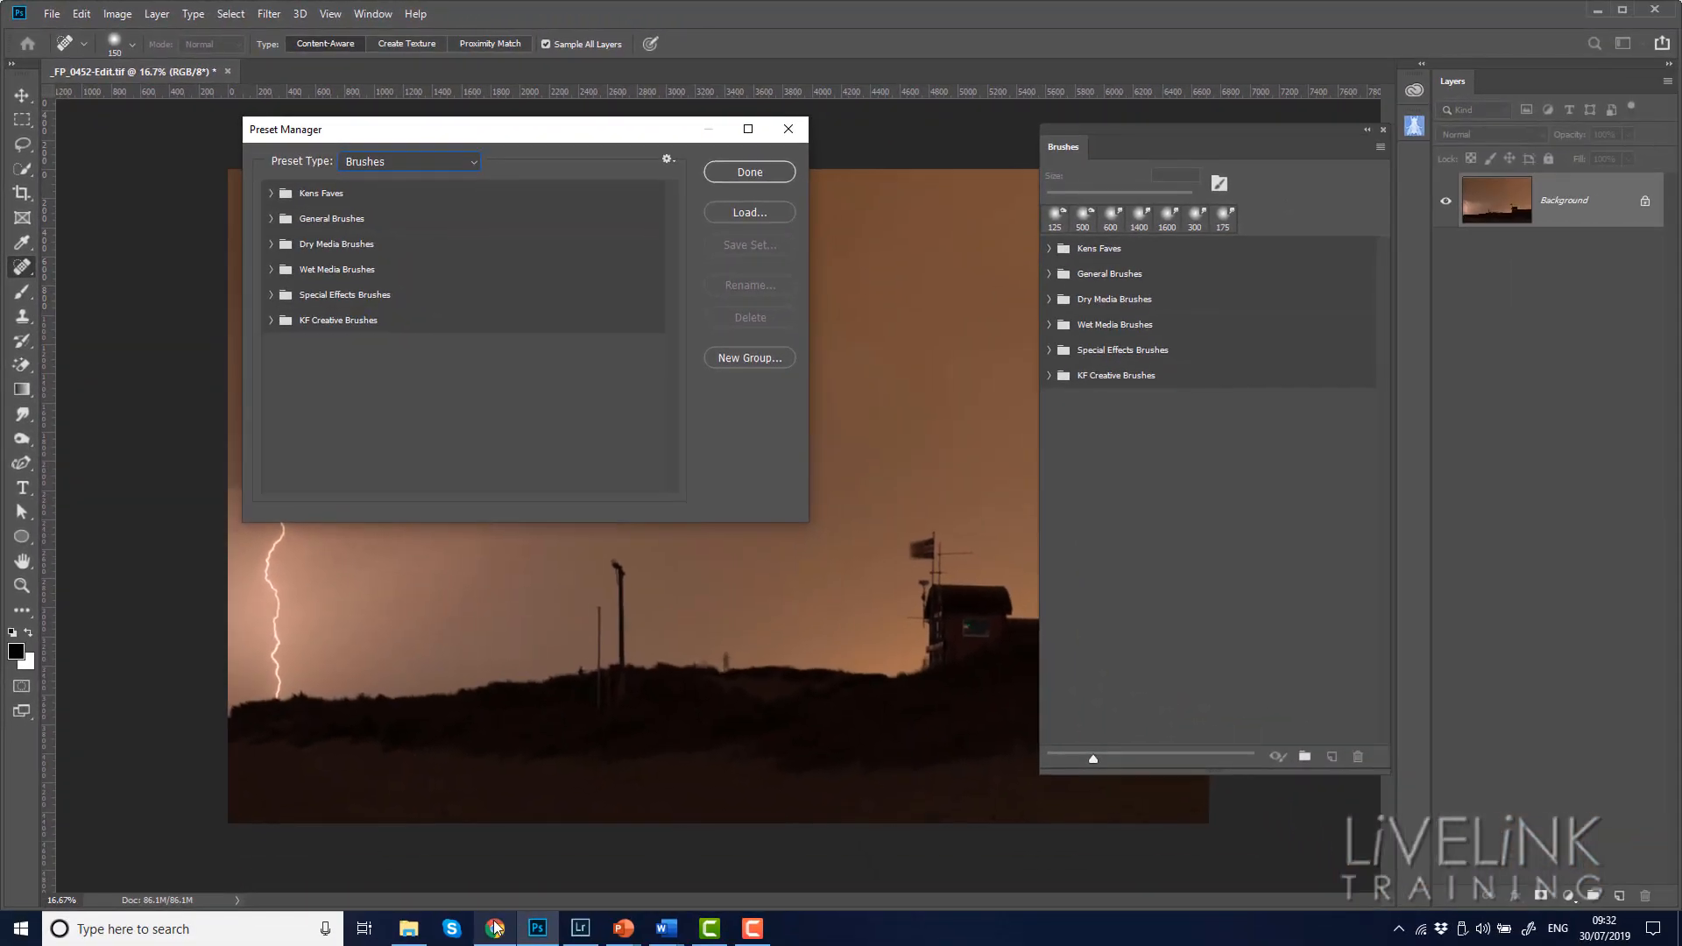
# Switch to File Explorer and view the preset subfolders of the 11. Assets Back up folder on the Seagate 4TB (E:) drive
pyautogui.click(417, 936)
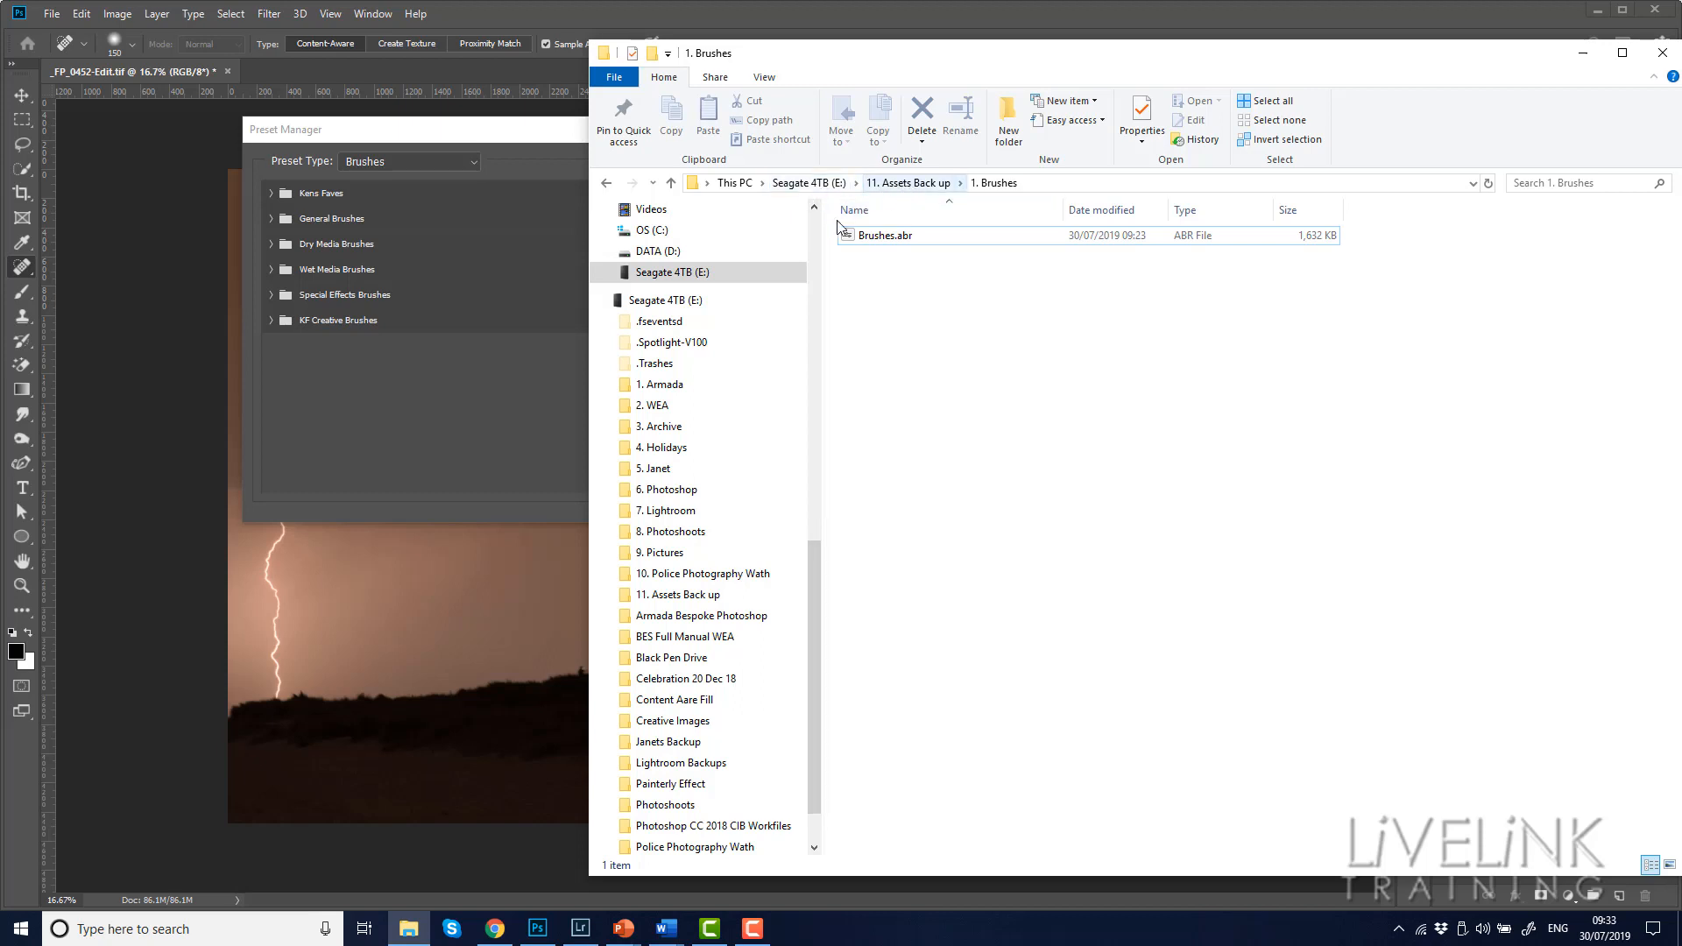
pyautogui.moveTo(810, 554)
pyautogui.mouseDown()
pyautogui.moveTo(812, 592)
pyautogui.moveTo(809, 574)
pyautogui.mouseUp()
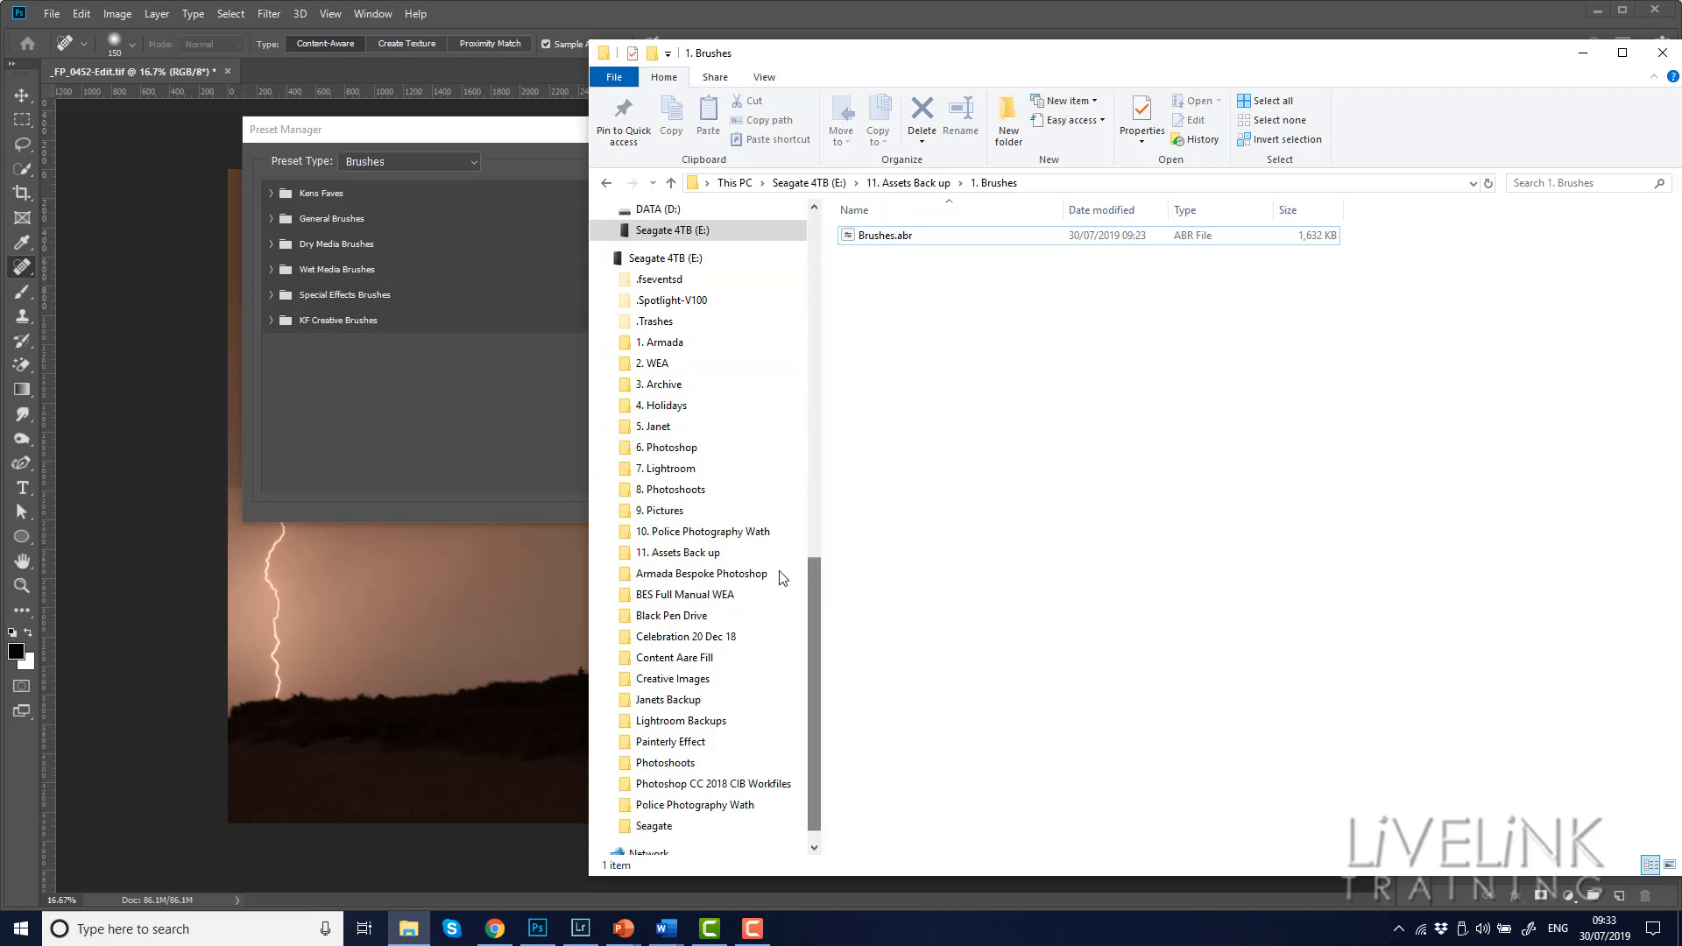
pyautogui.click(911, 183)
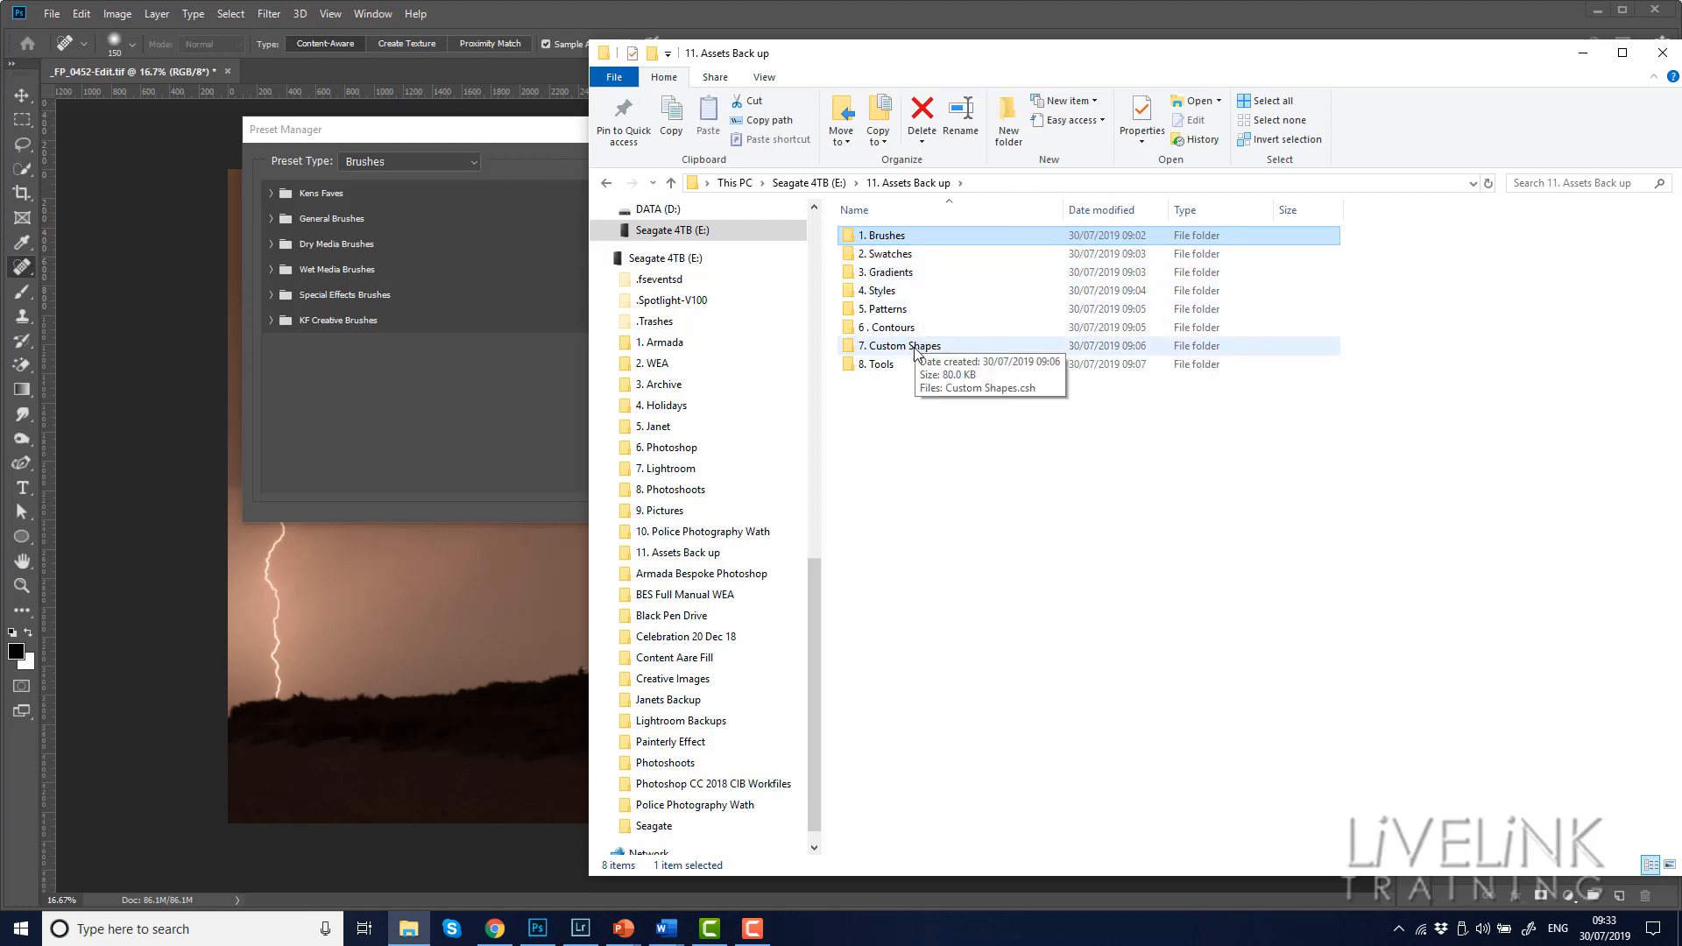
pyautogui.moveTo(885, 372)
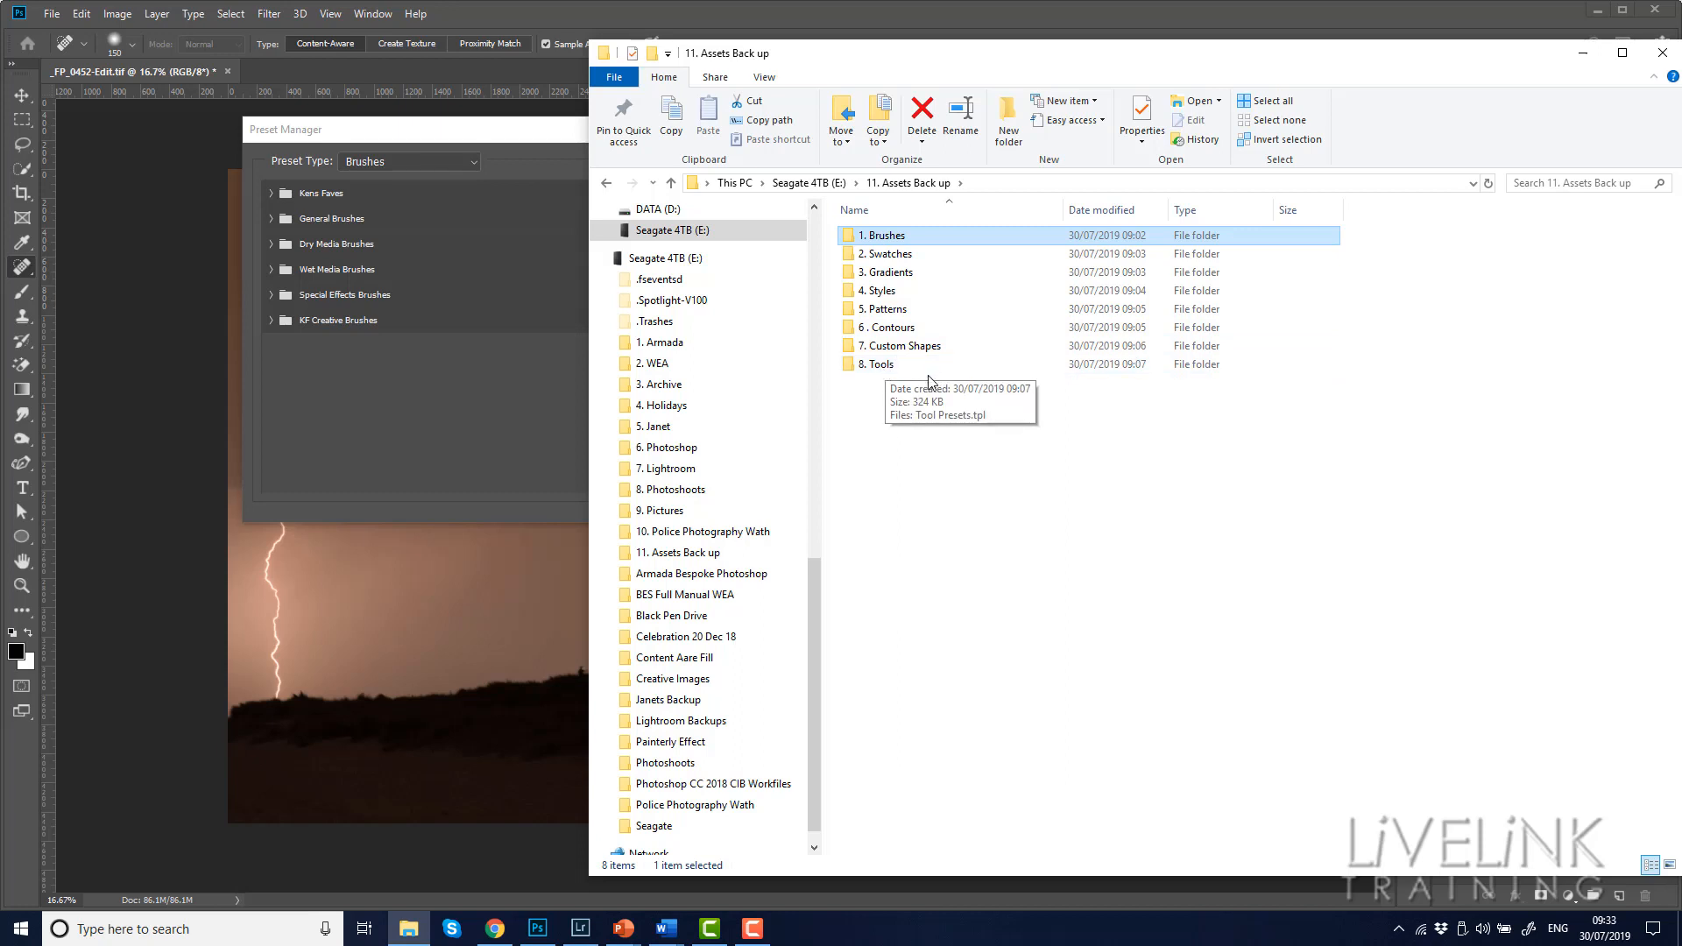
# Inspect the backup files in the 1. Brushes and 2. Swatches folders, returning to 11. Assets Back up after each
pyautogui.doubleClick(893, 241)
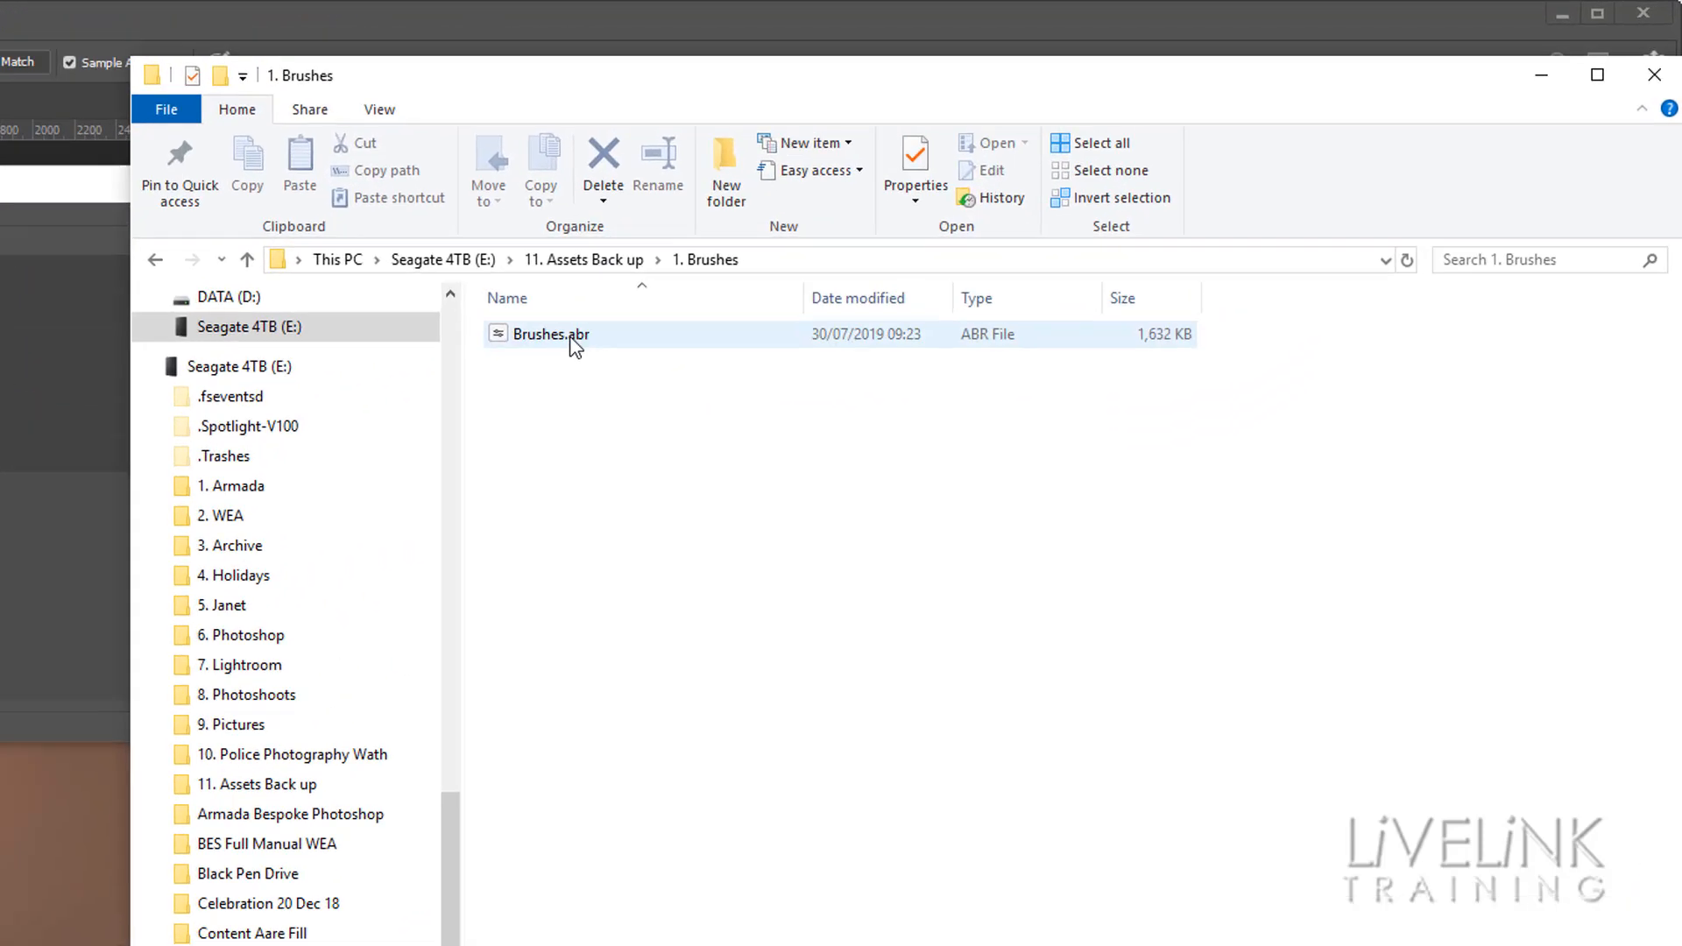
pyautogui.moveTo(540, 341)
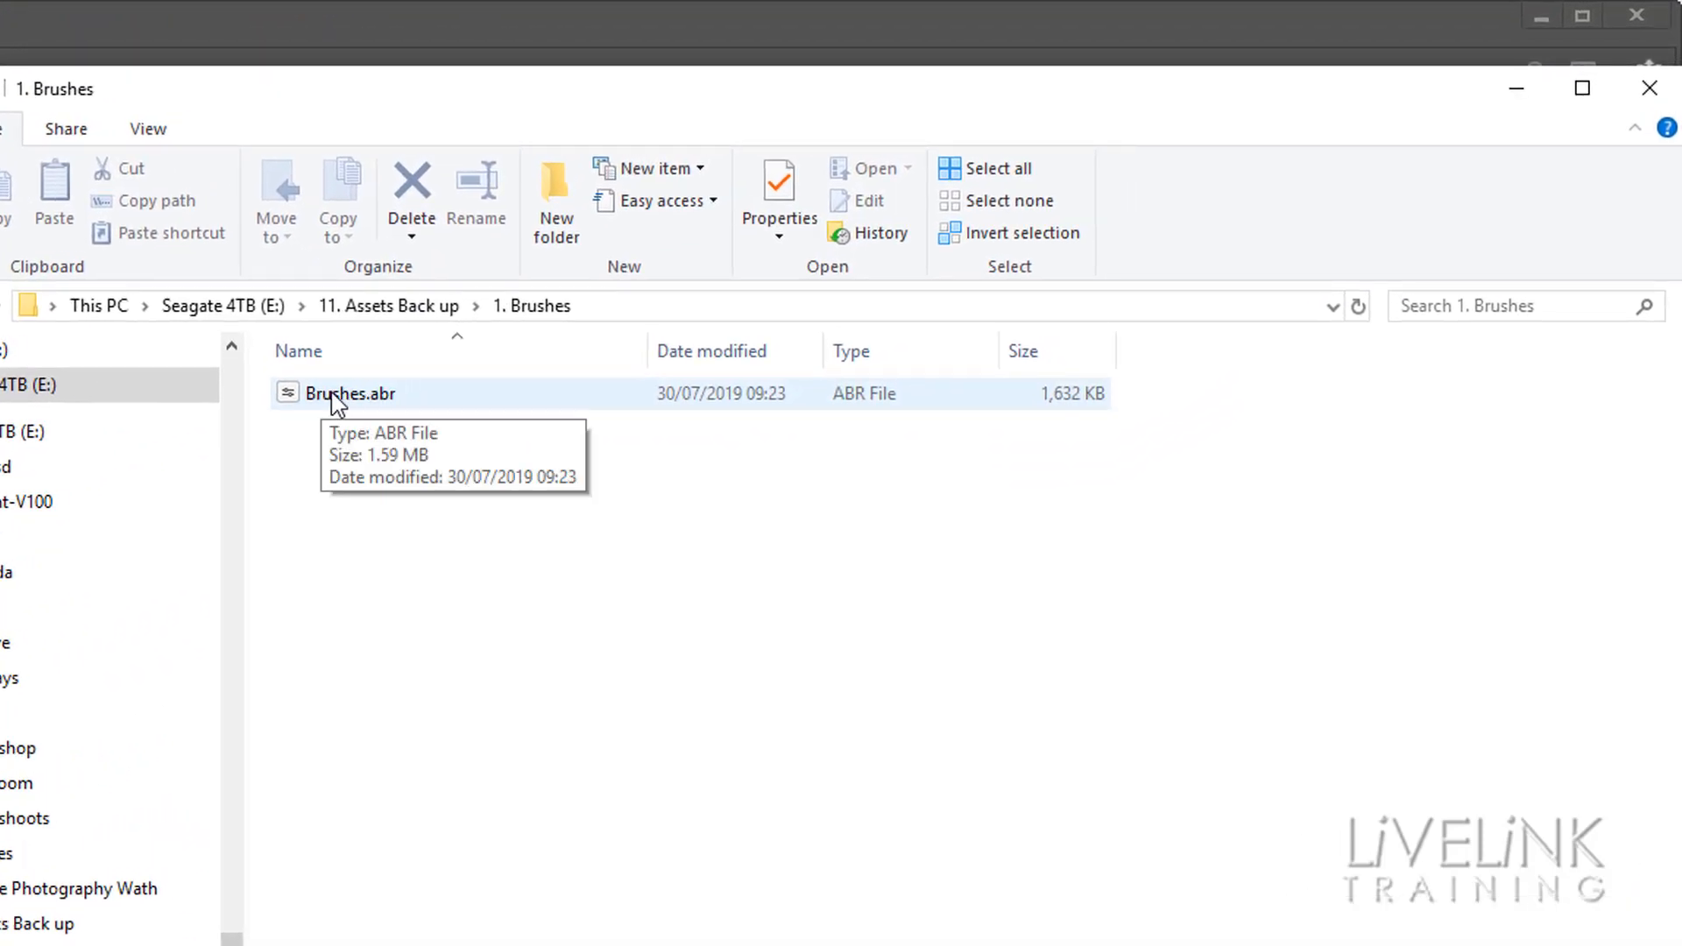
pyautogui.click(391, 309)
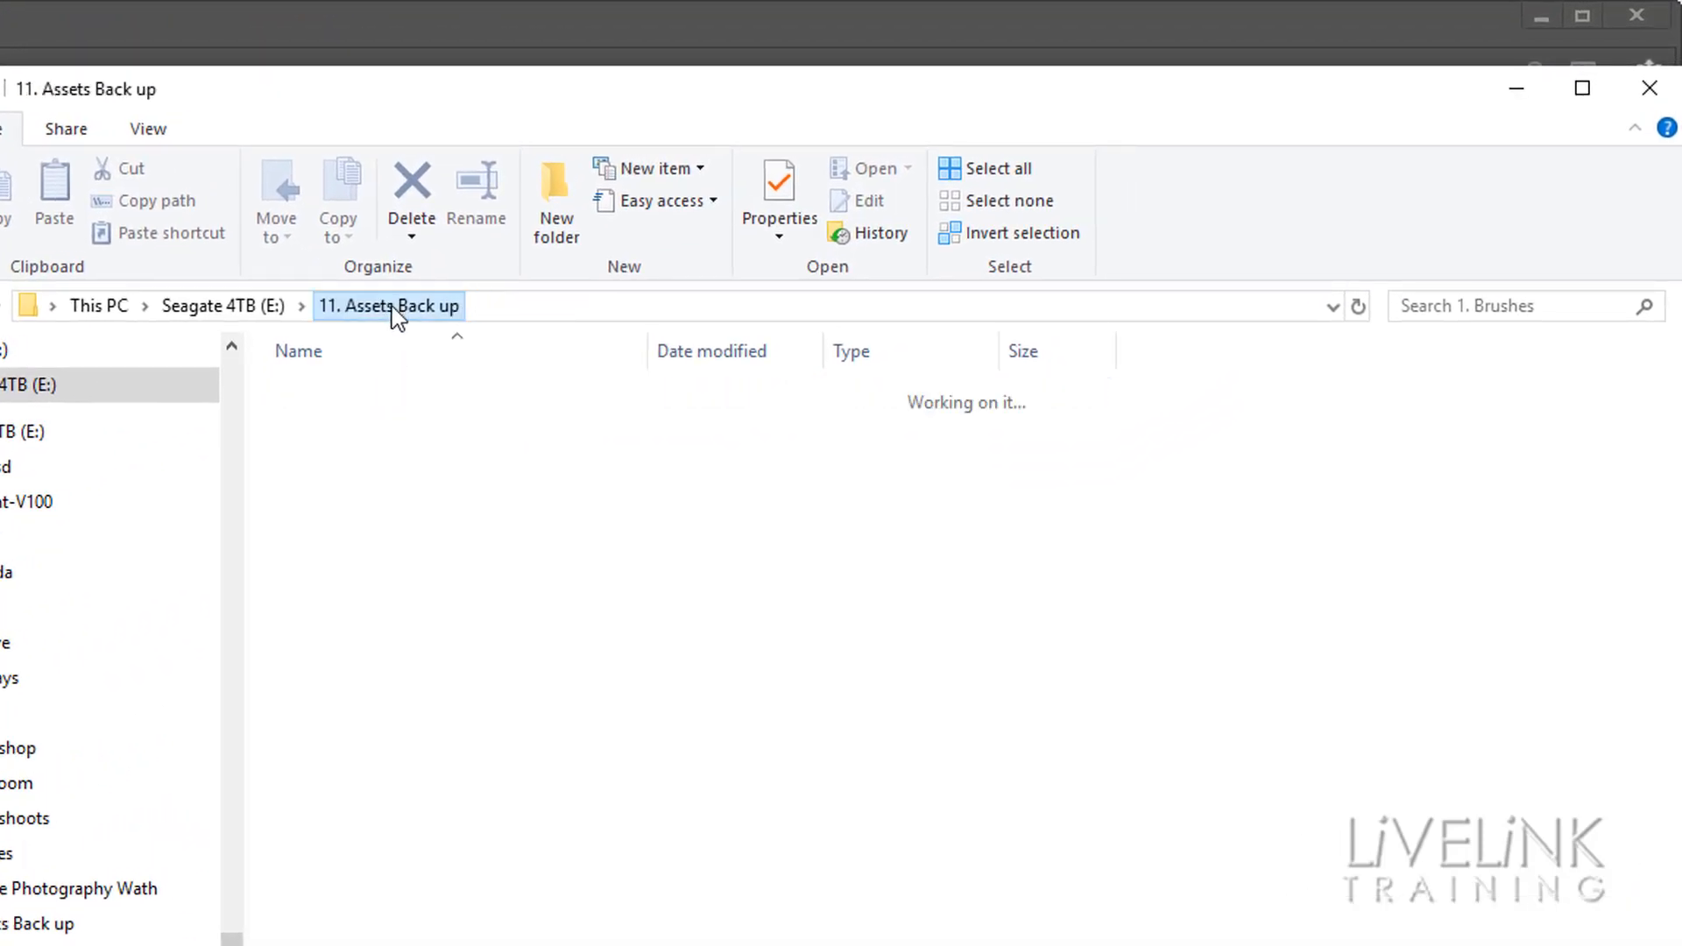
pyautogui.doubleClick(356, 427)
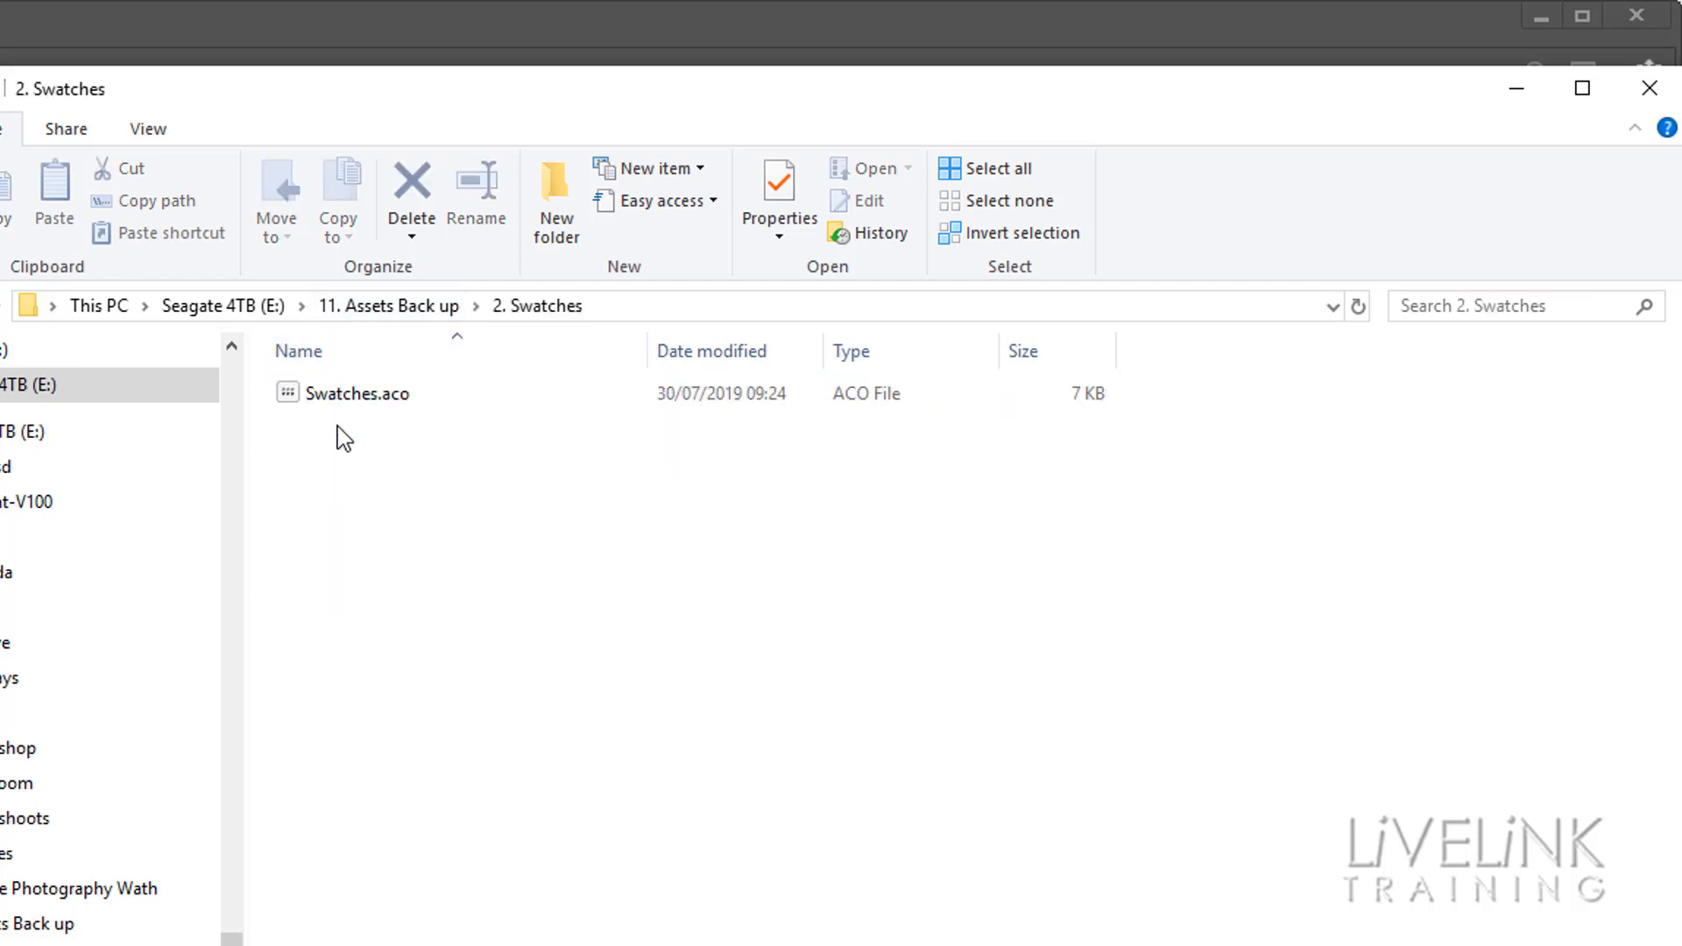
pyautogui.moveTo(321, 403)
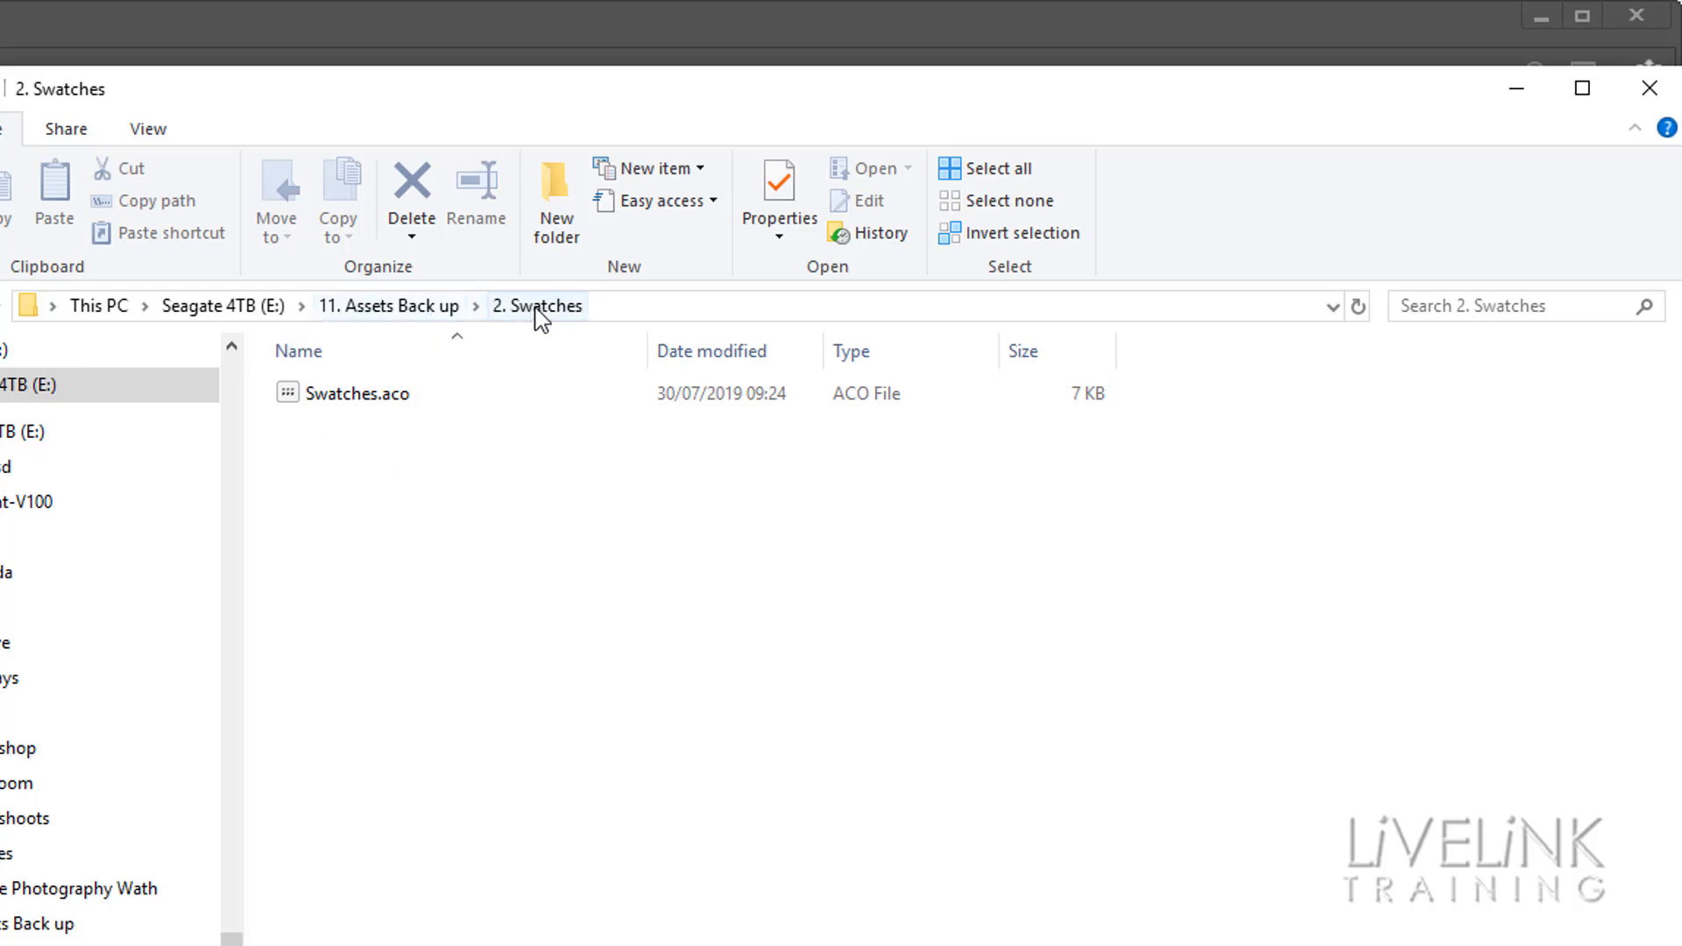
pyautogui.click(389, 308)
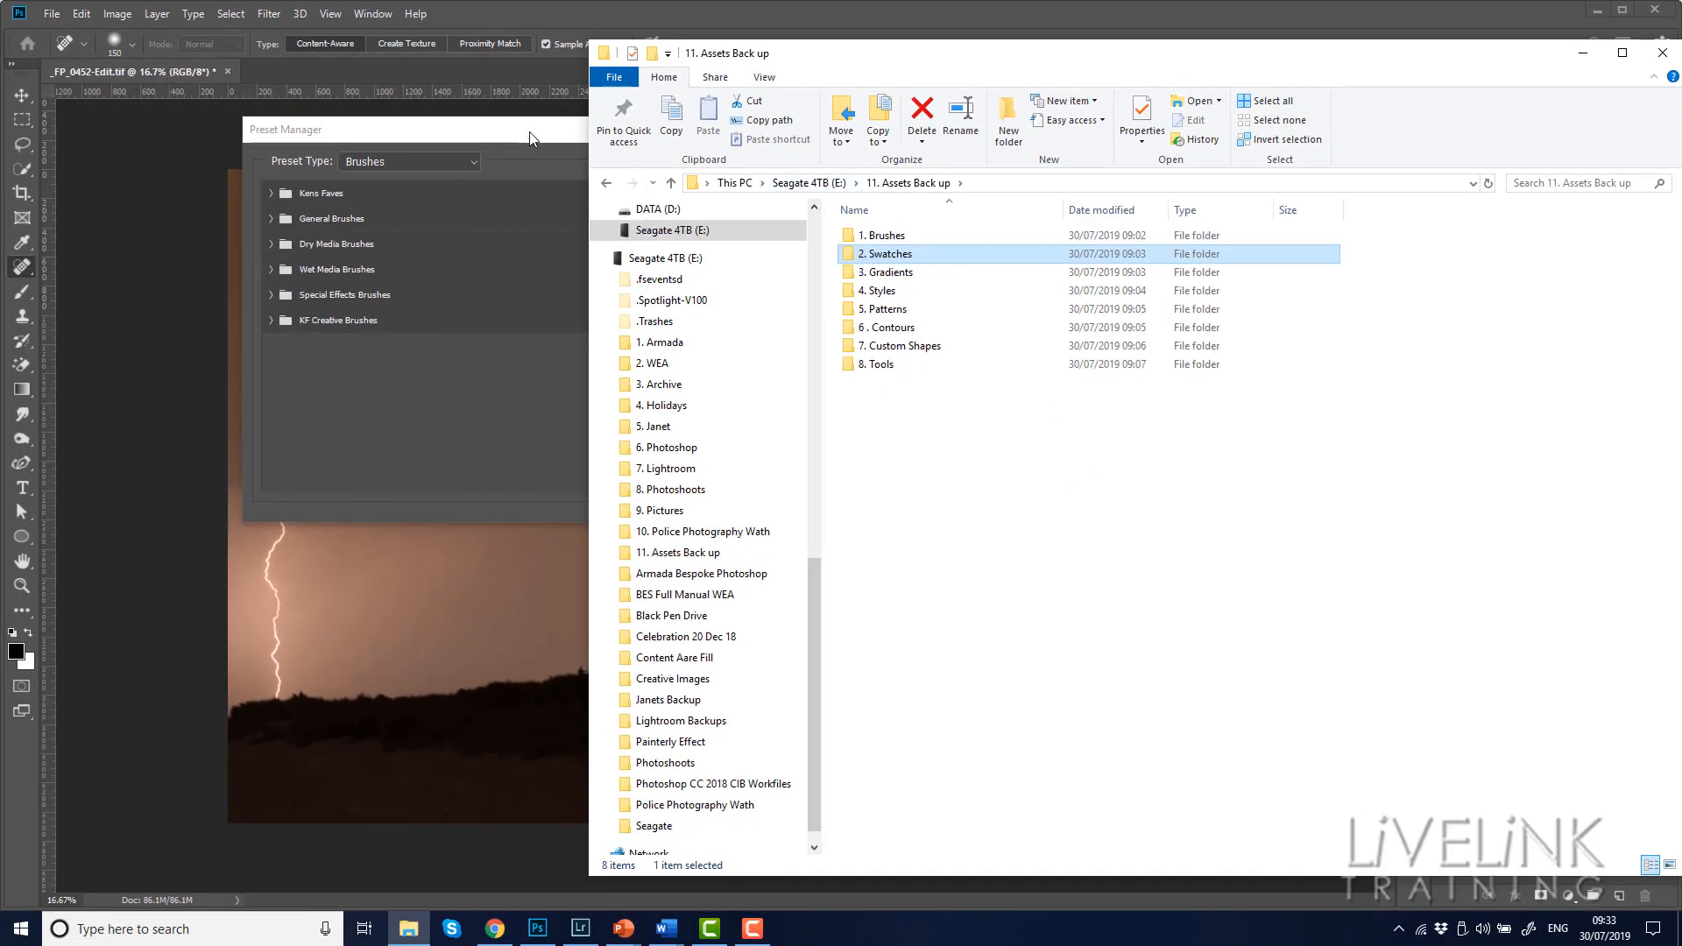
# Switch back to Photoshop, select the Kens Faves group in the Preset Manager, and inspect the contents of Kens Faves and General Brushes
pyautogui.click(419, 150)
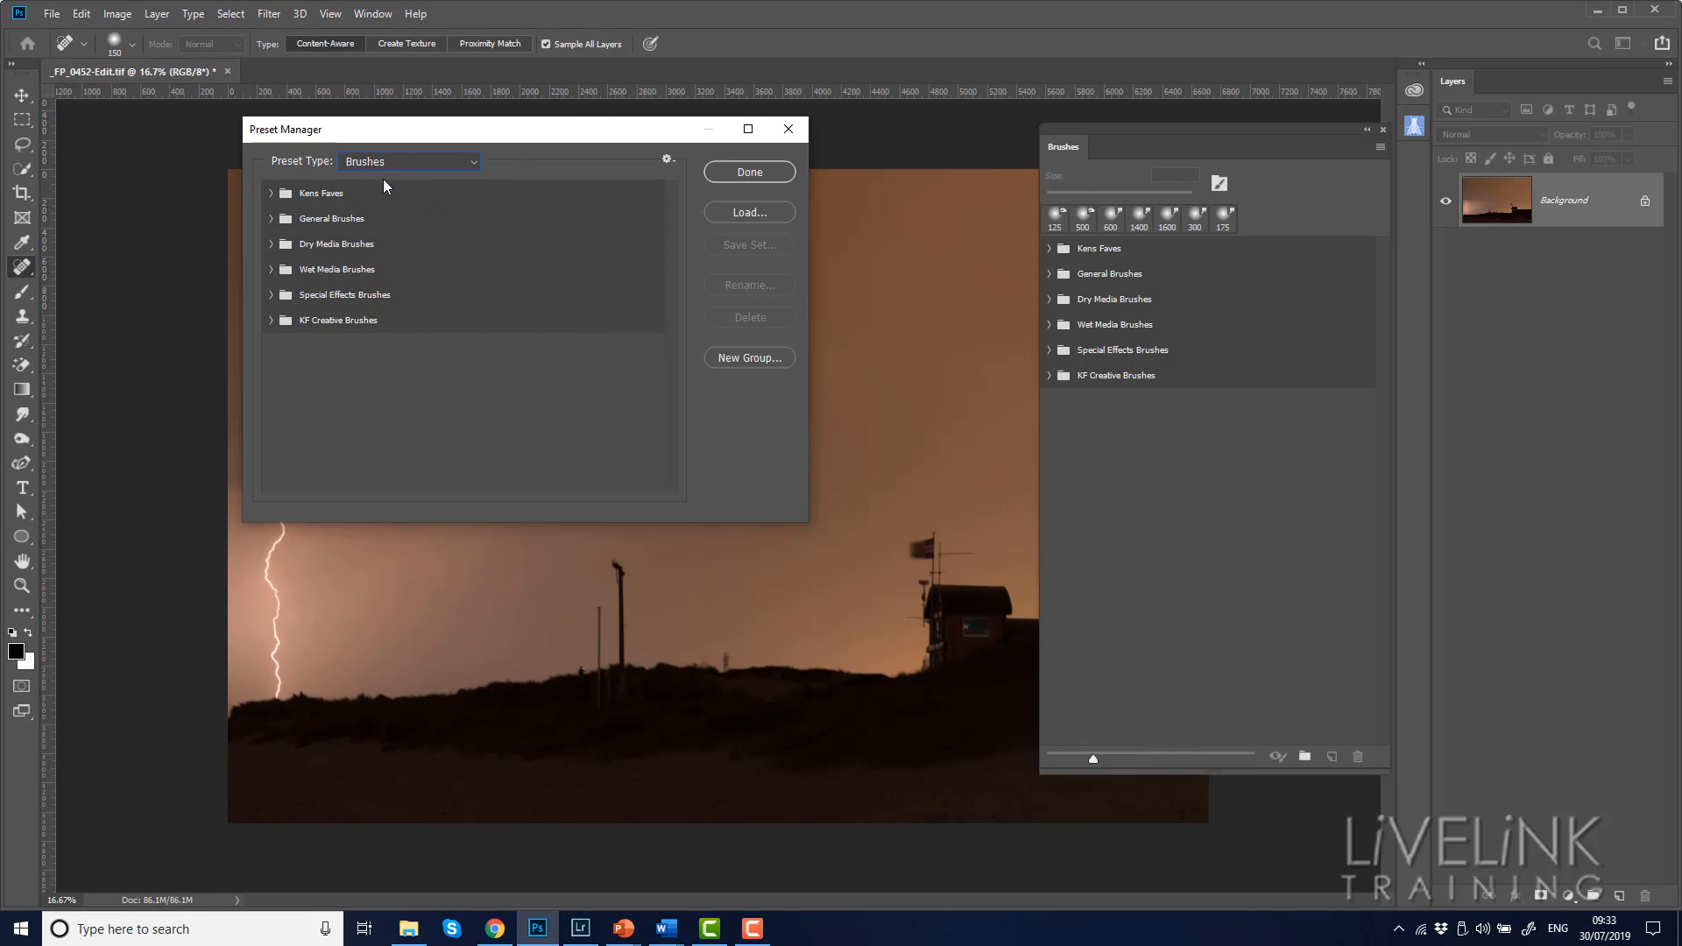
pyautogui.click(436, 196)
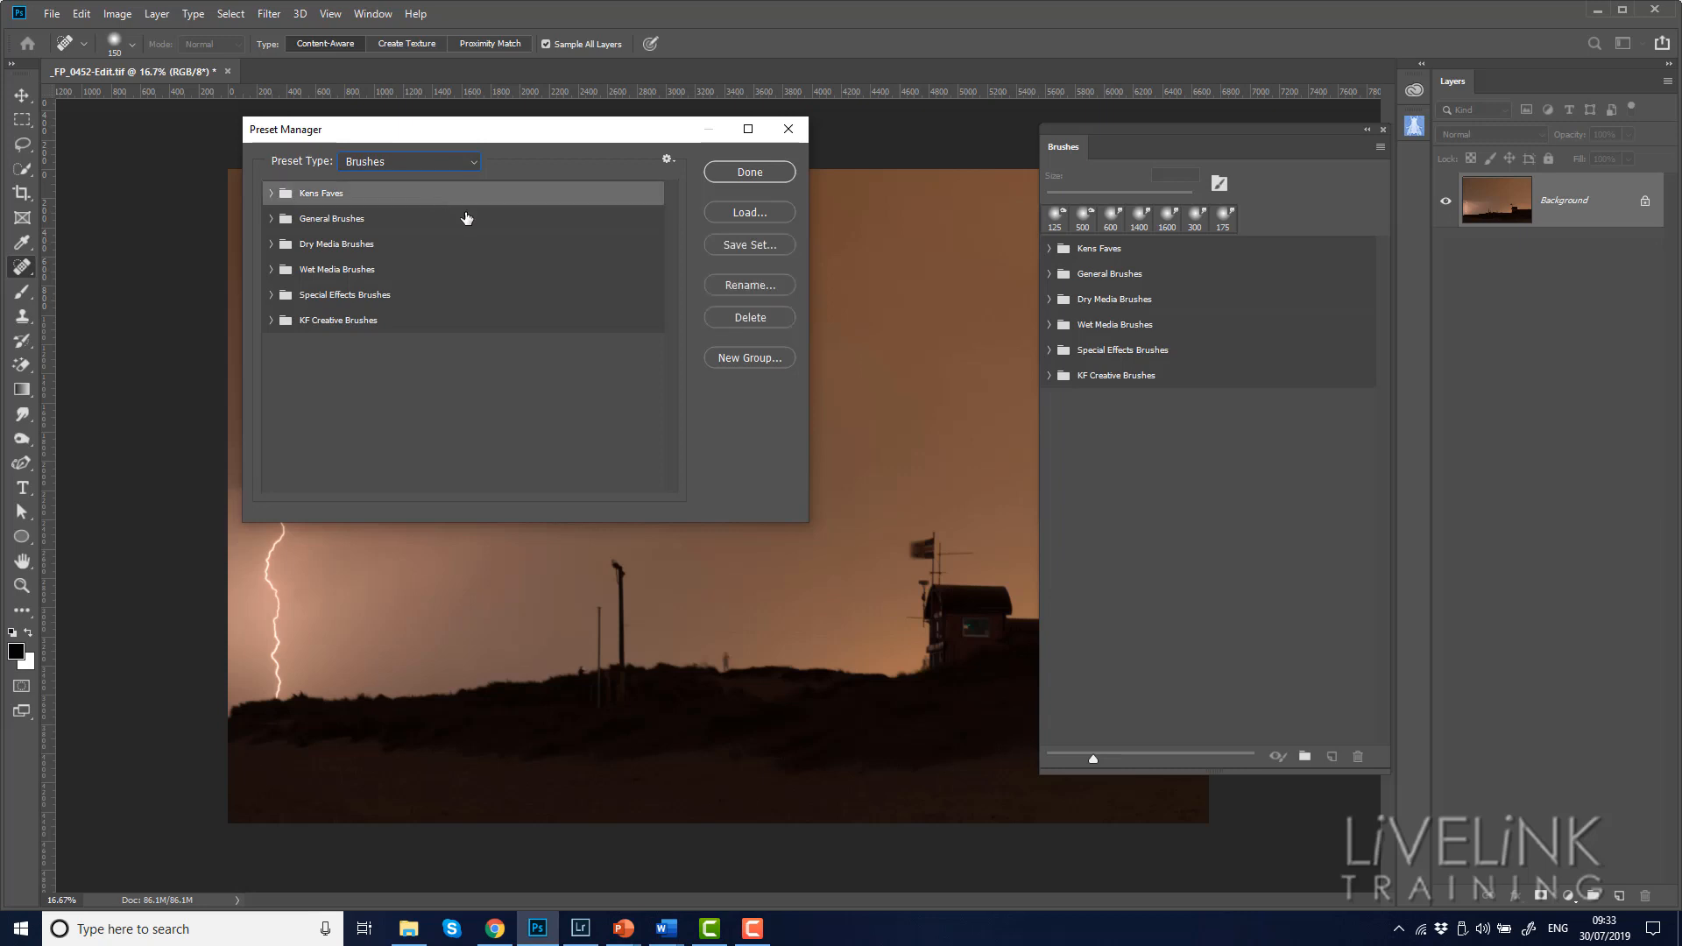
pyautogui.click(273, 195)
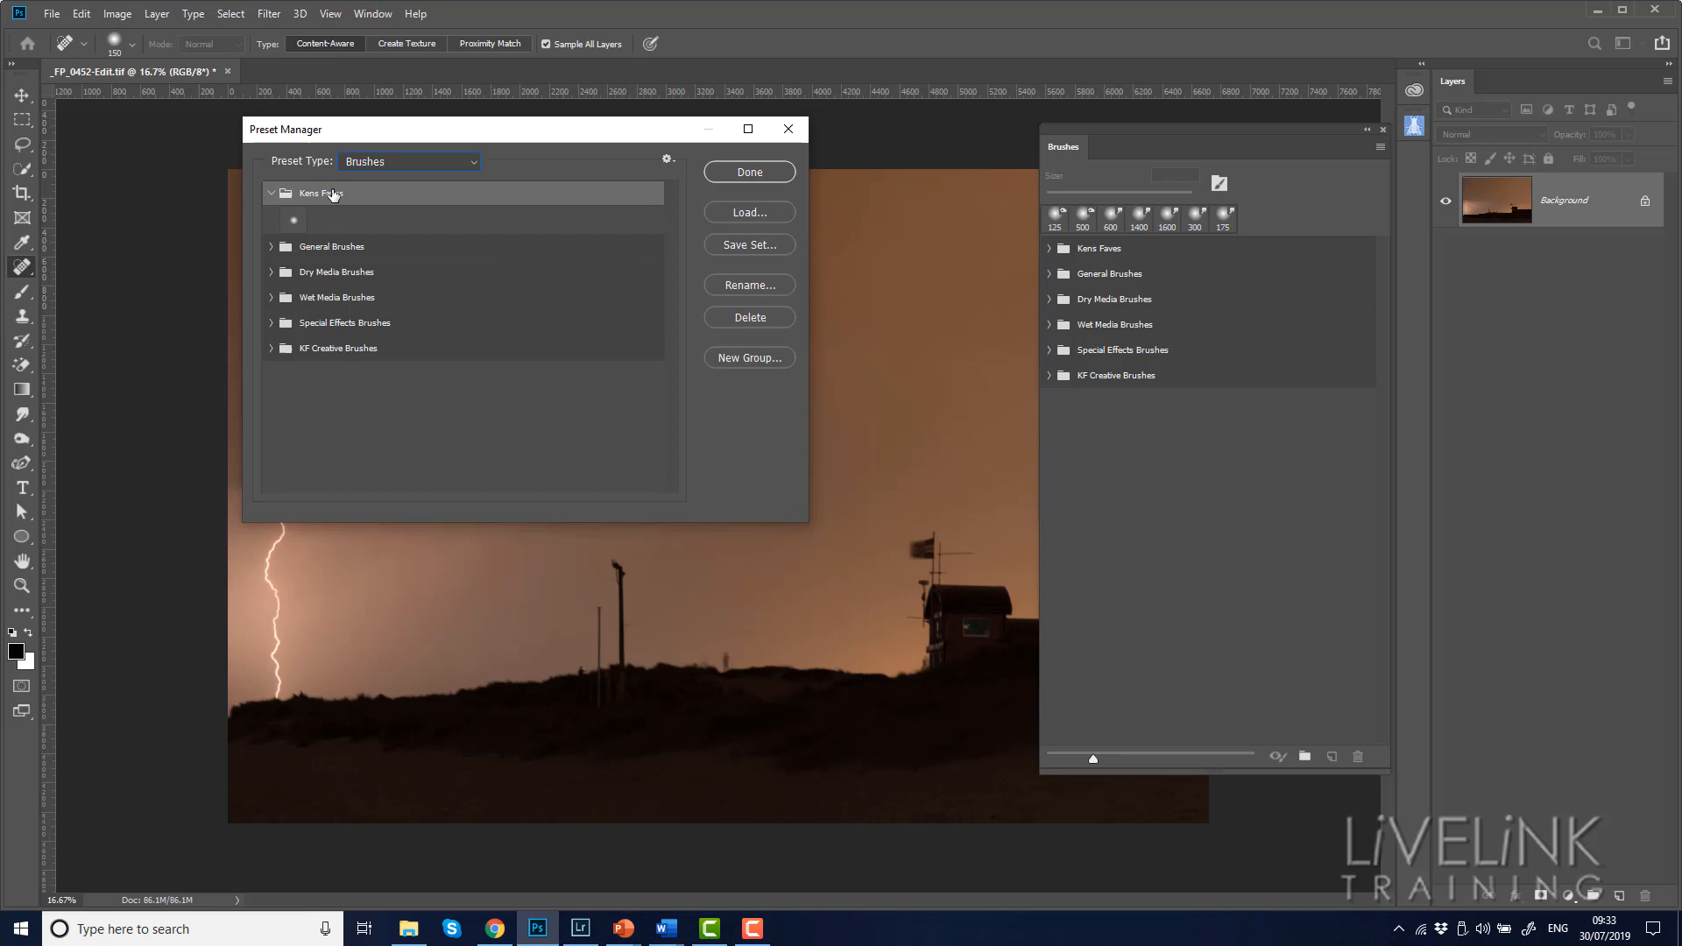
pyautogui.click(271, 194)
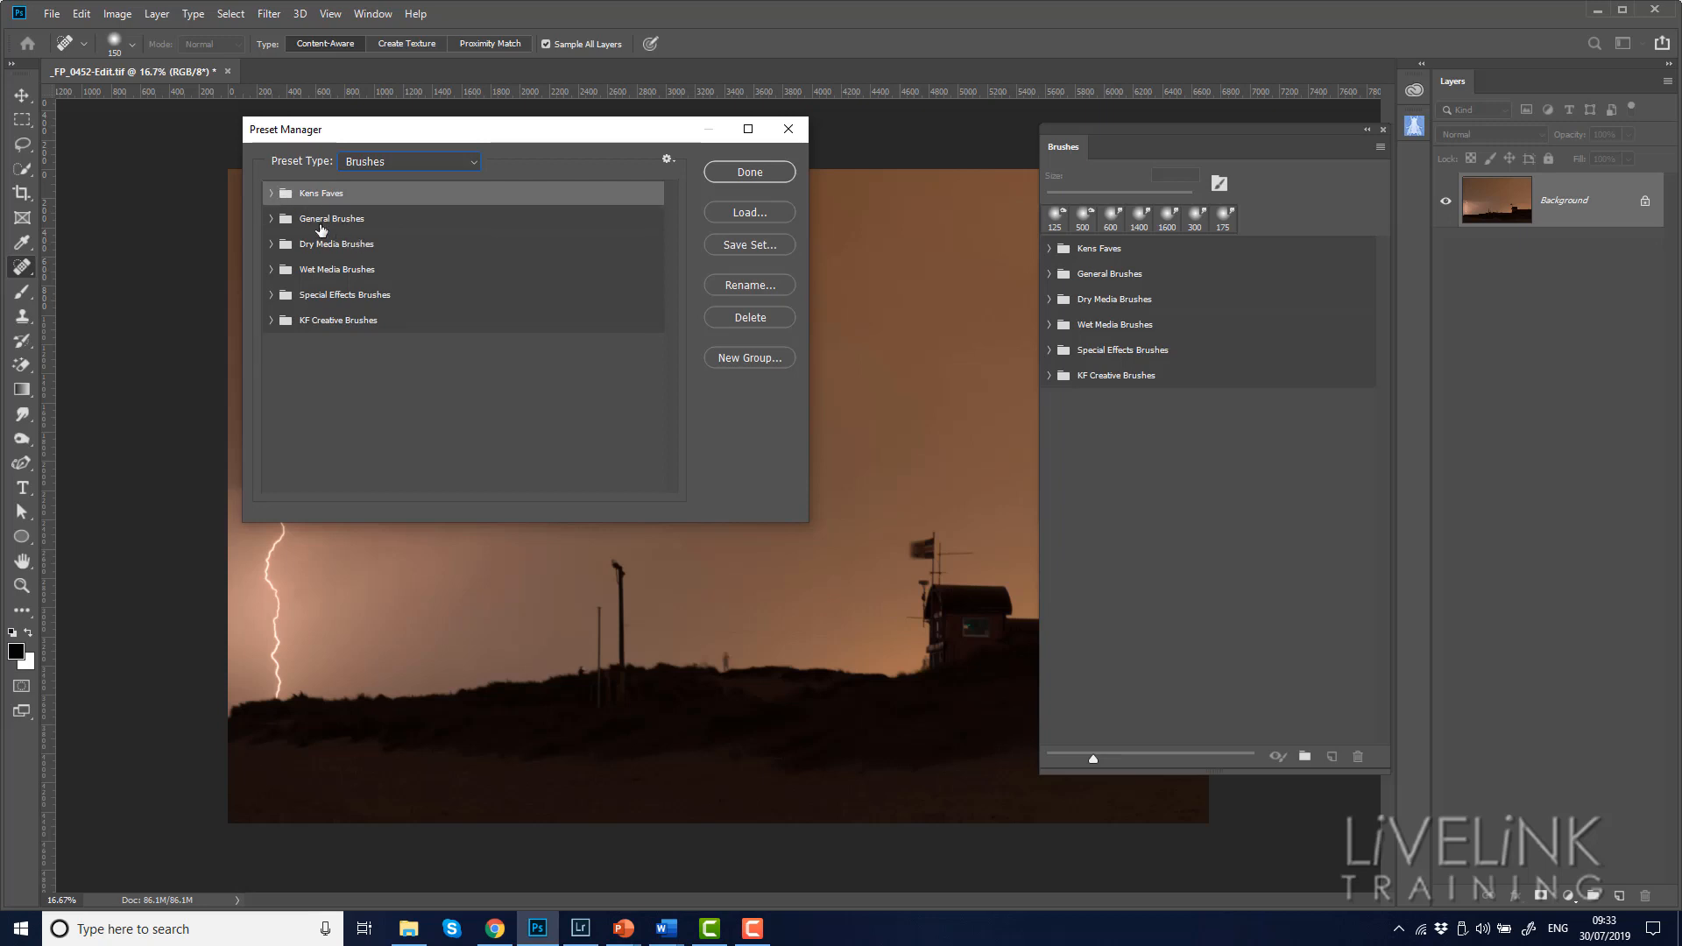
pyautogui.click(272, 219)
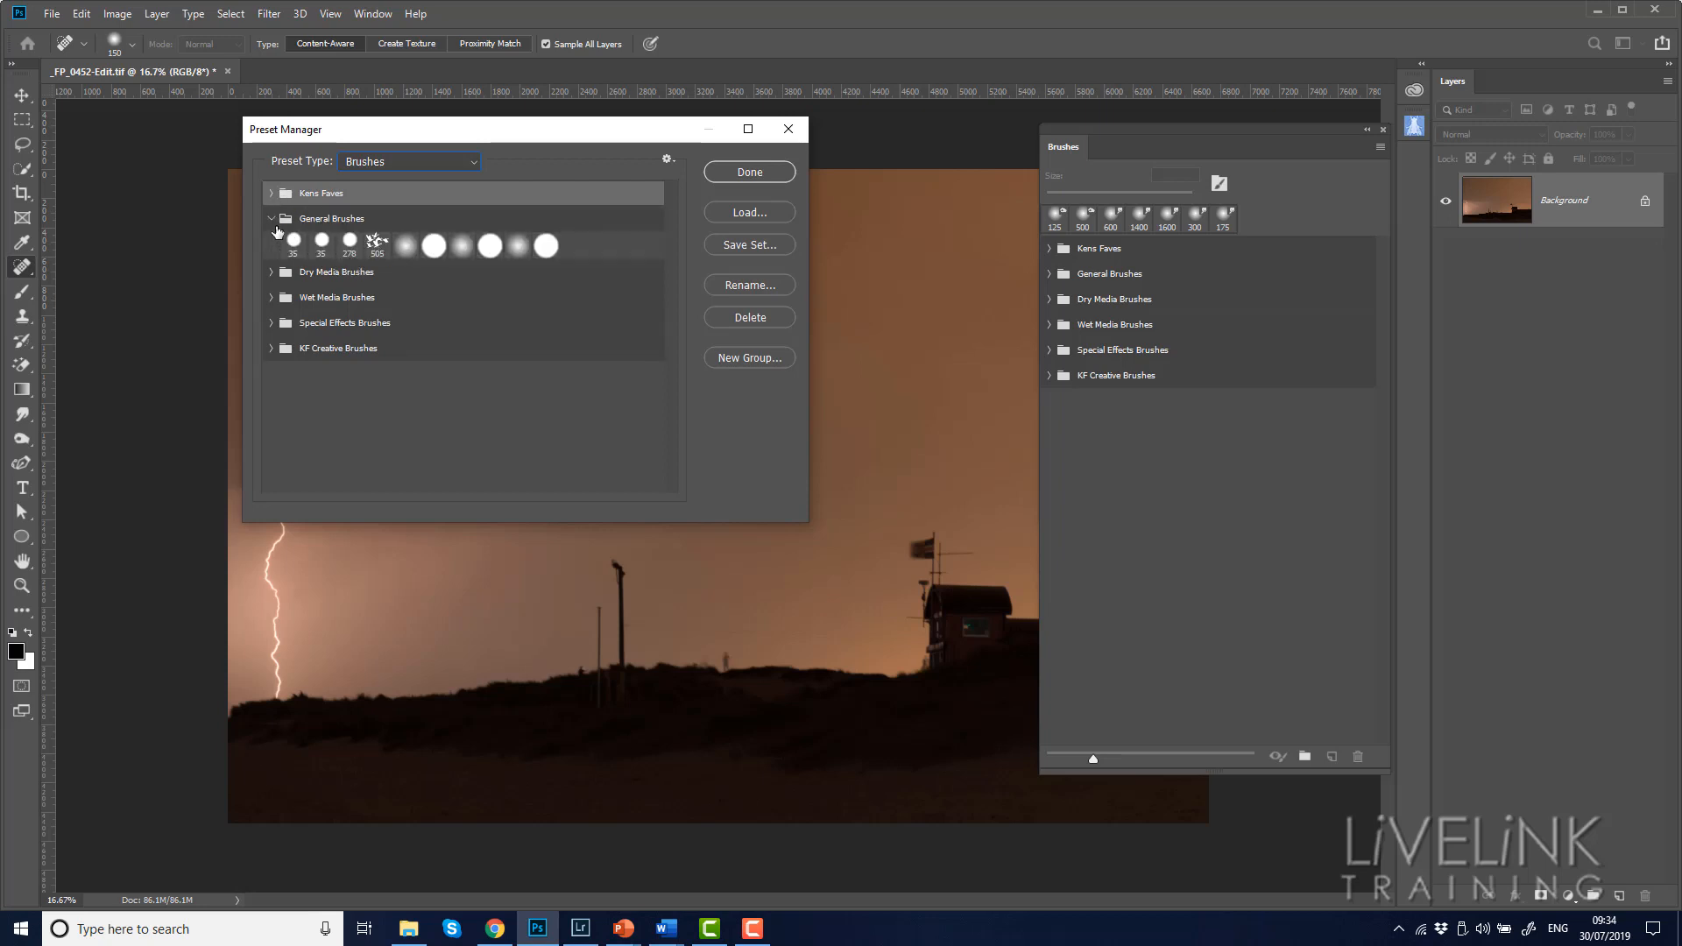
pyautogui.click(271, 219)
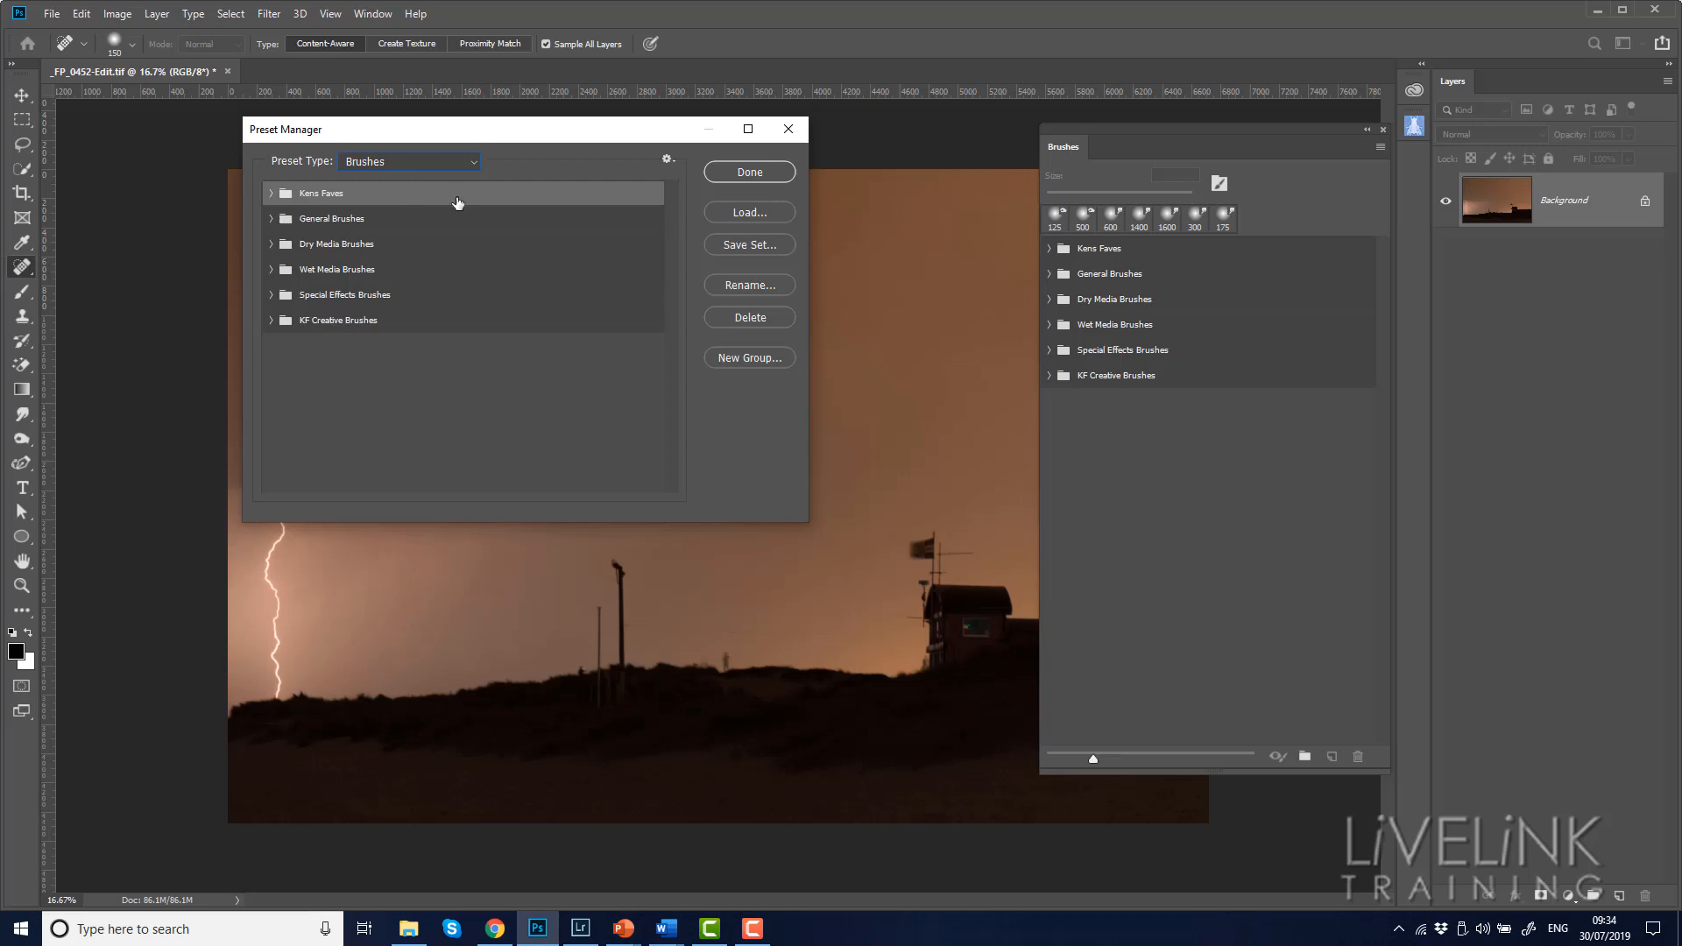
# Save all six brush groups, Kens Faves through KF Creative Brushes, as Brushes.abr in 11. Assets Back up > 1. Brushes on Seagate 4TB (E:), replacing the existing file
pyautogui.press('shift')
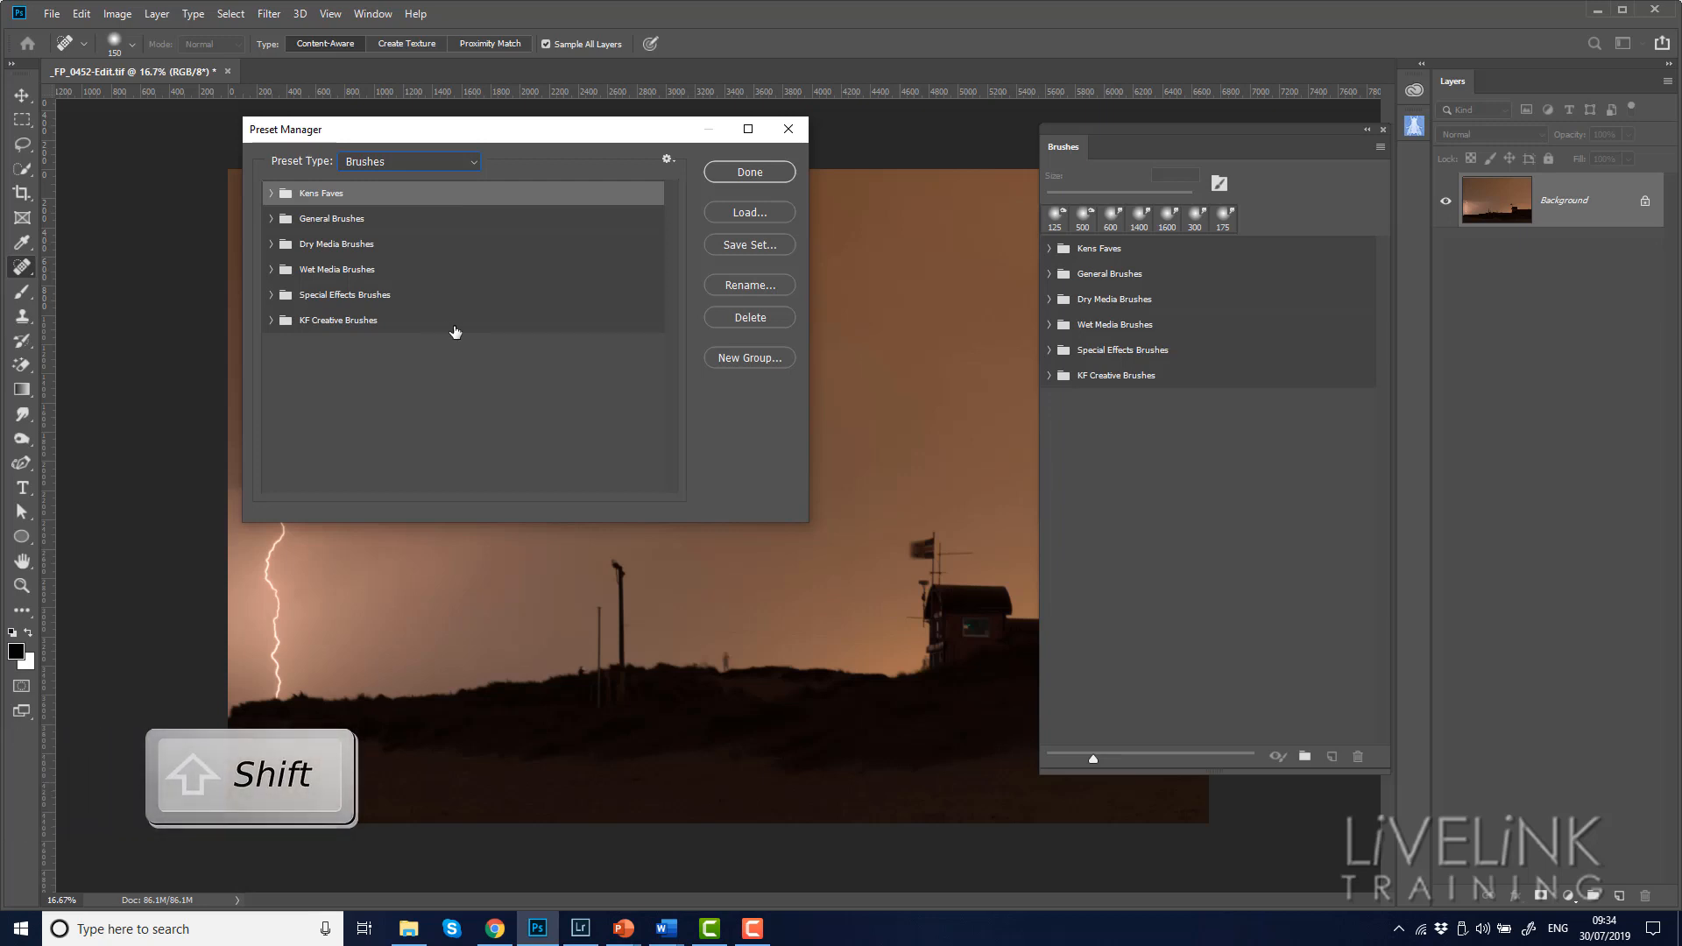
pyautogui.keyDown('shift'); pyautogui.click(454, 329); pyautogui.keyUp('shift')
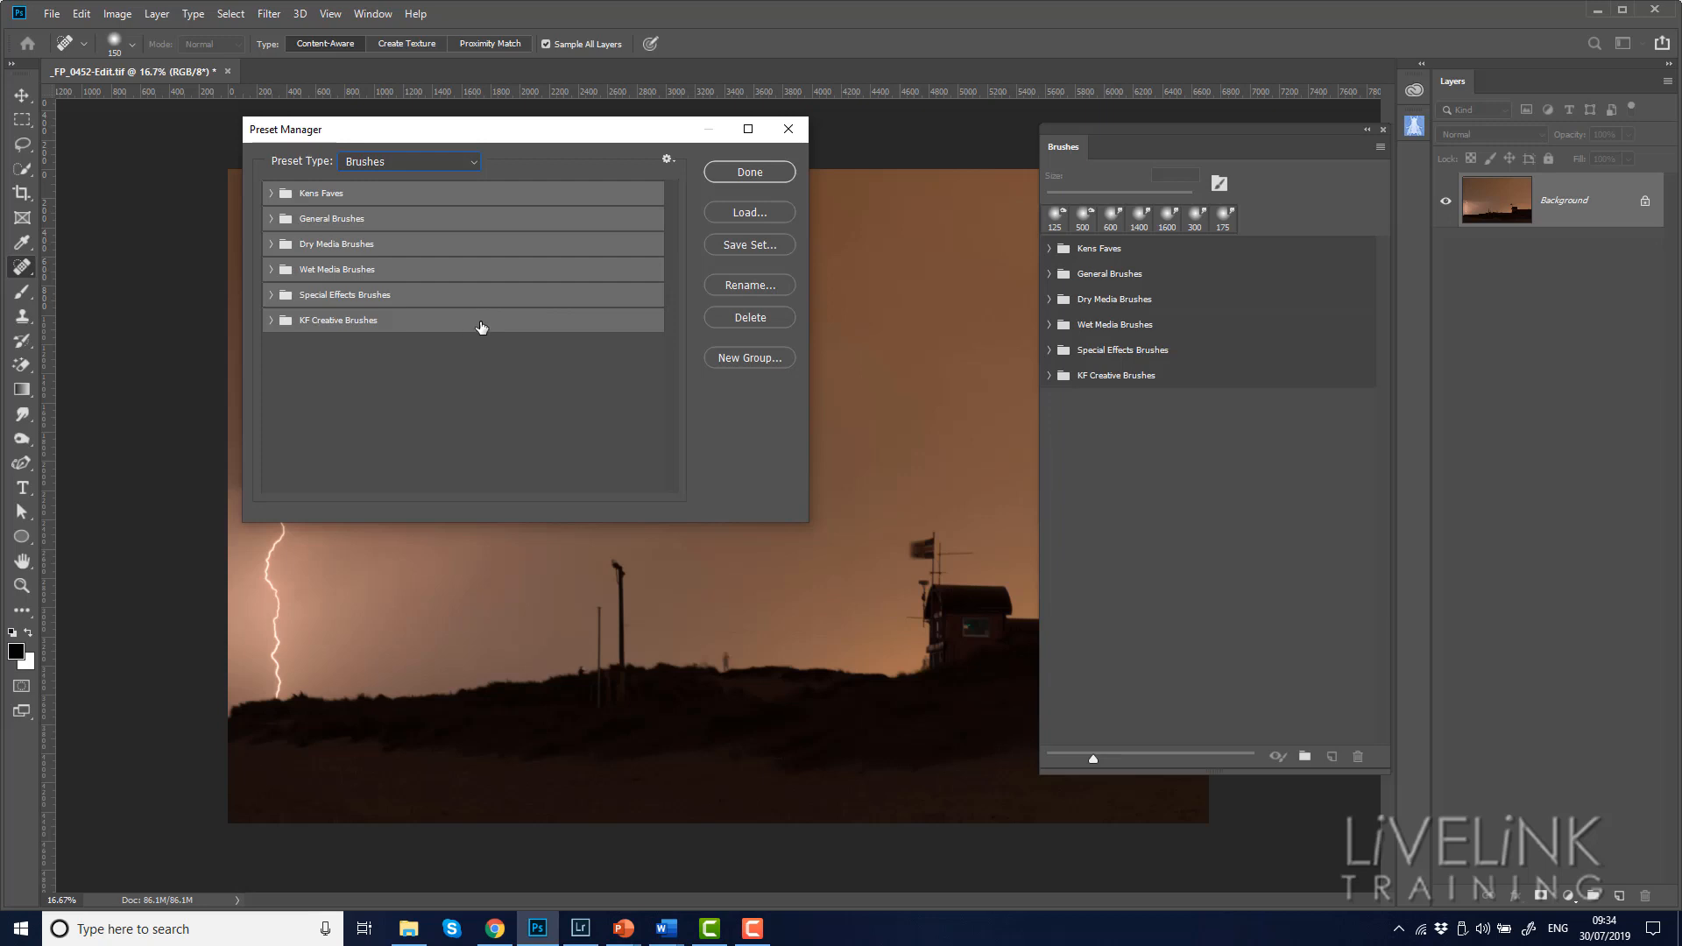
pyautogui.click(744, 247)
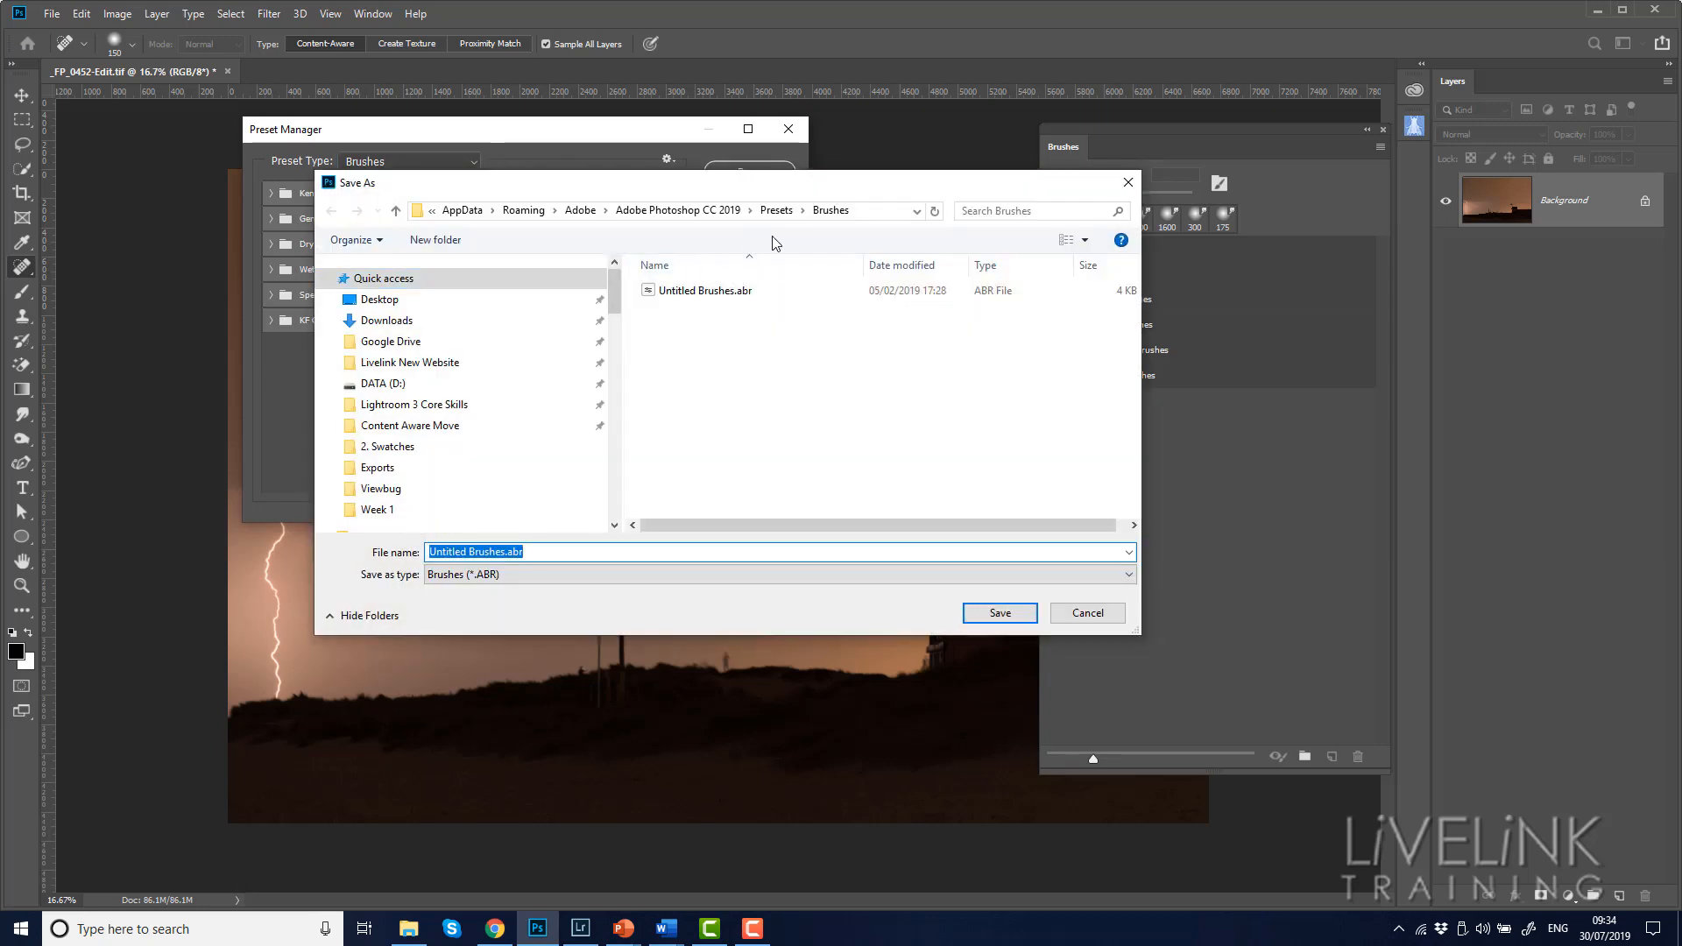
pyautogui.moveTo(615, 280); pyautogui.dragTo(607, 440)
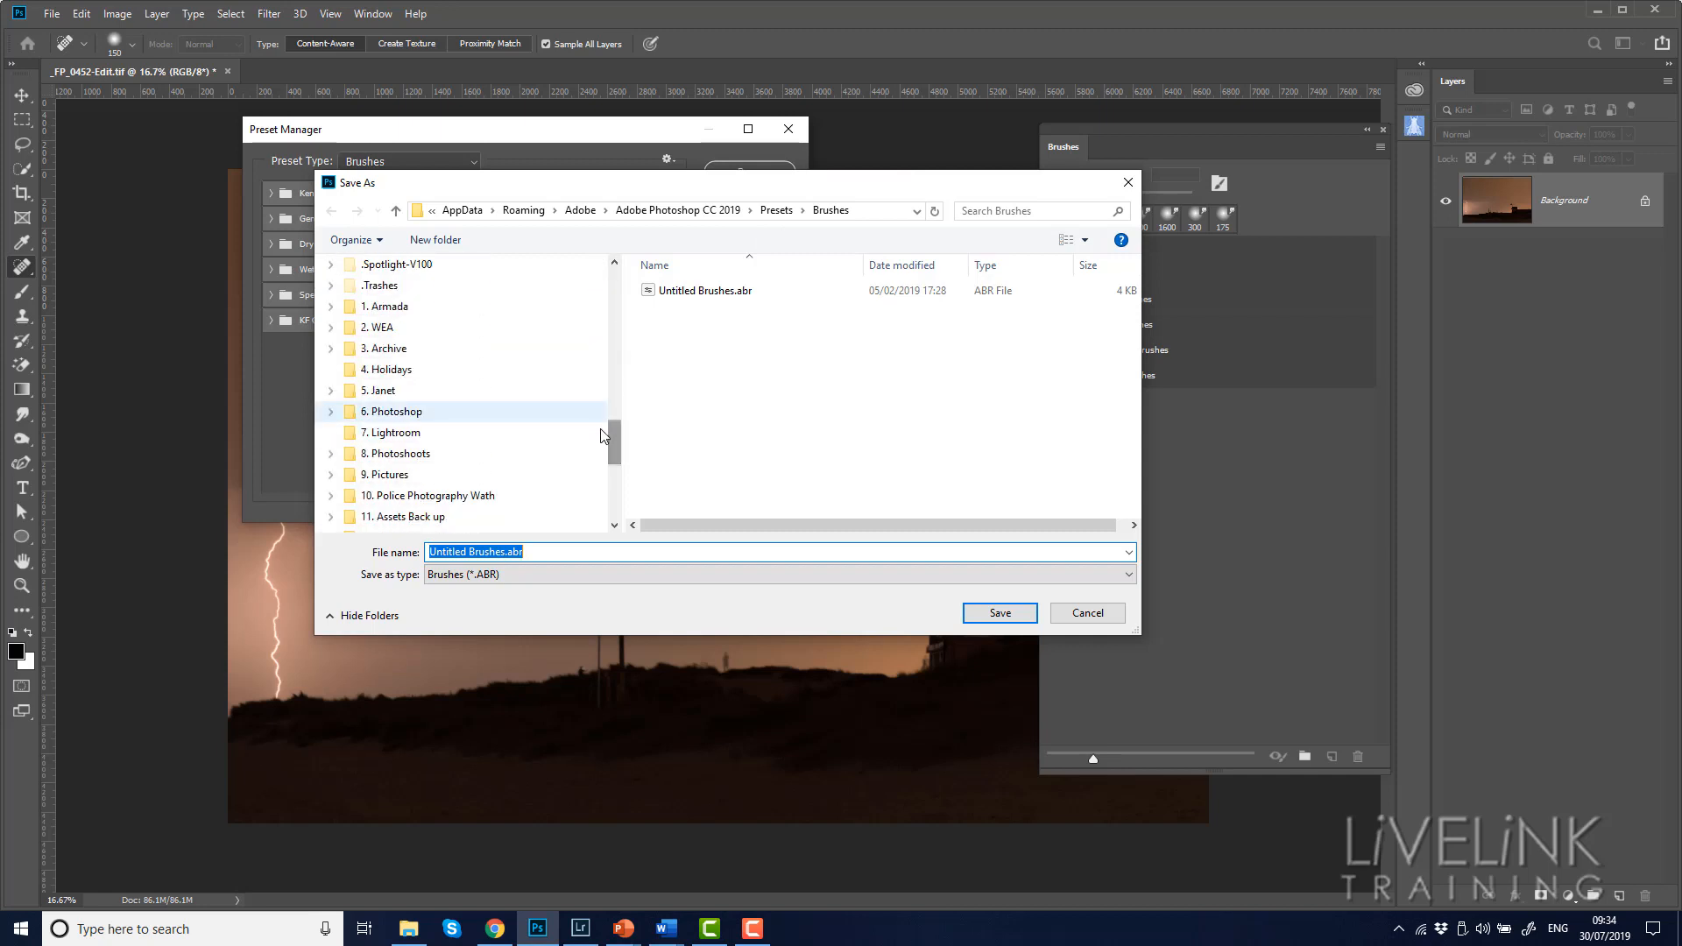
pyautogui.click(422, 516)
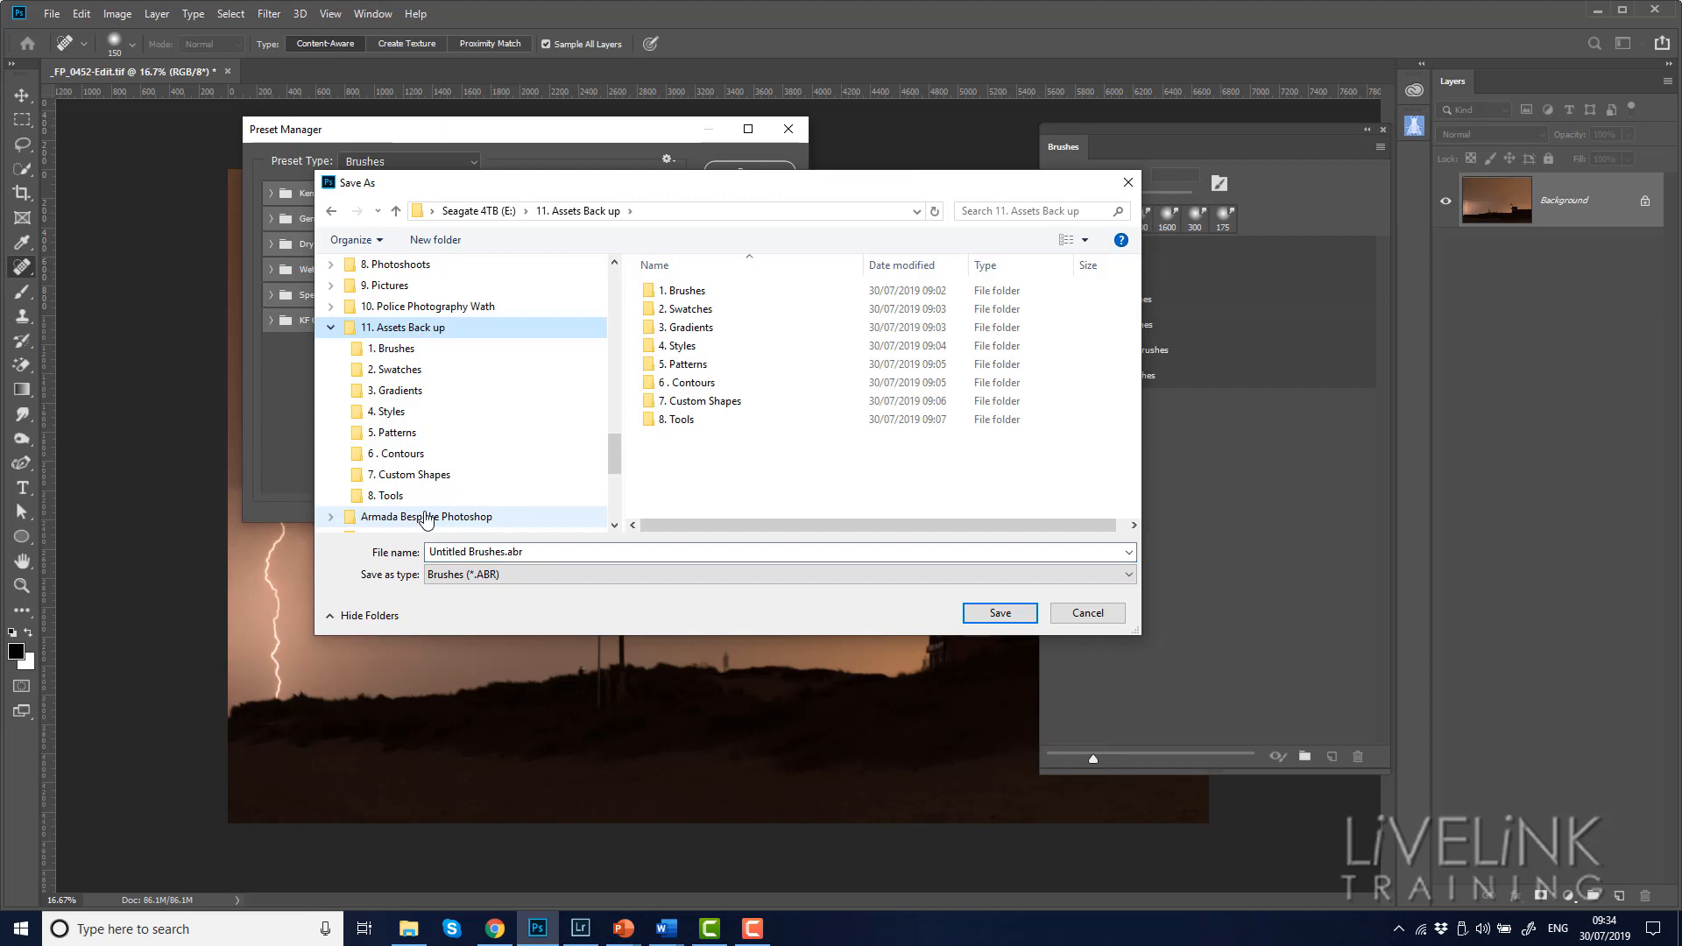
pyautogui.doubleClick(685, 294)
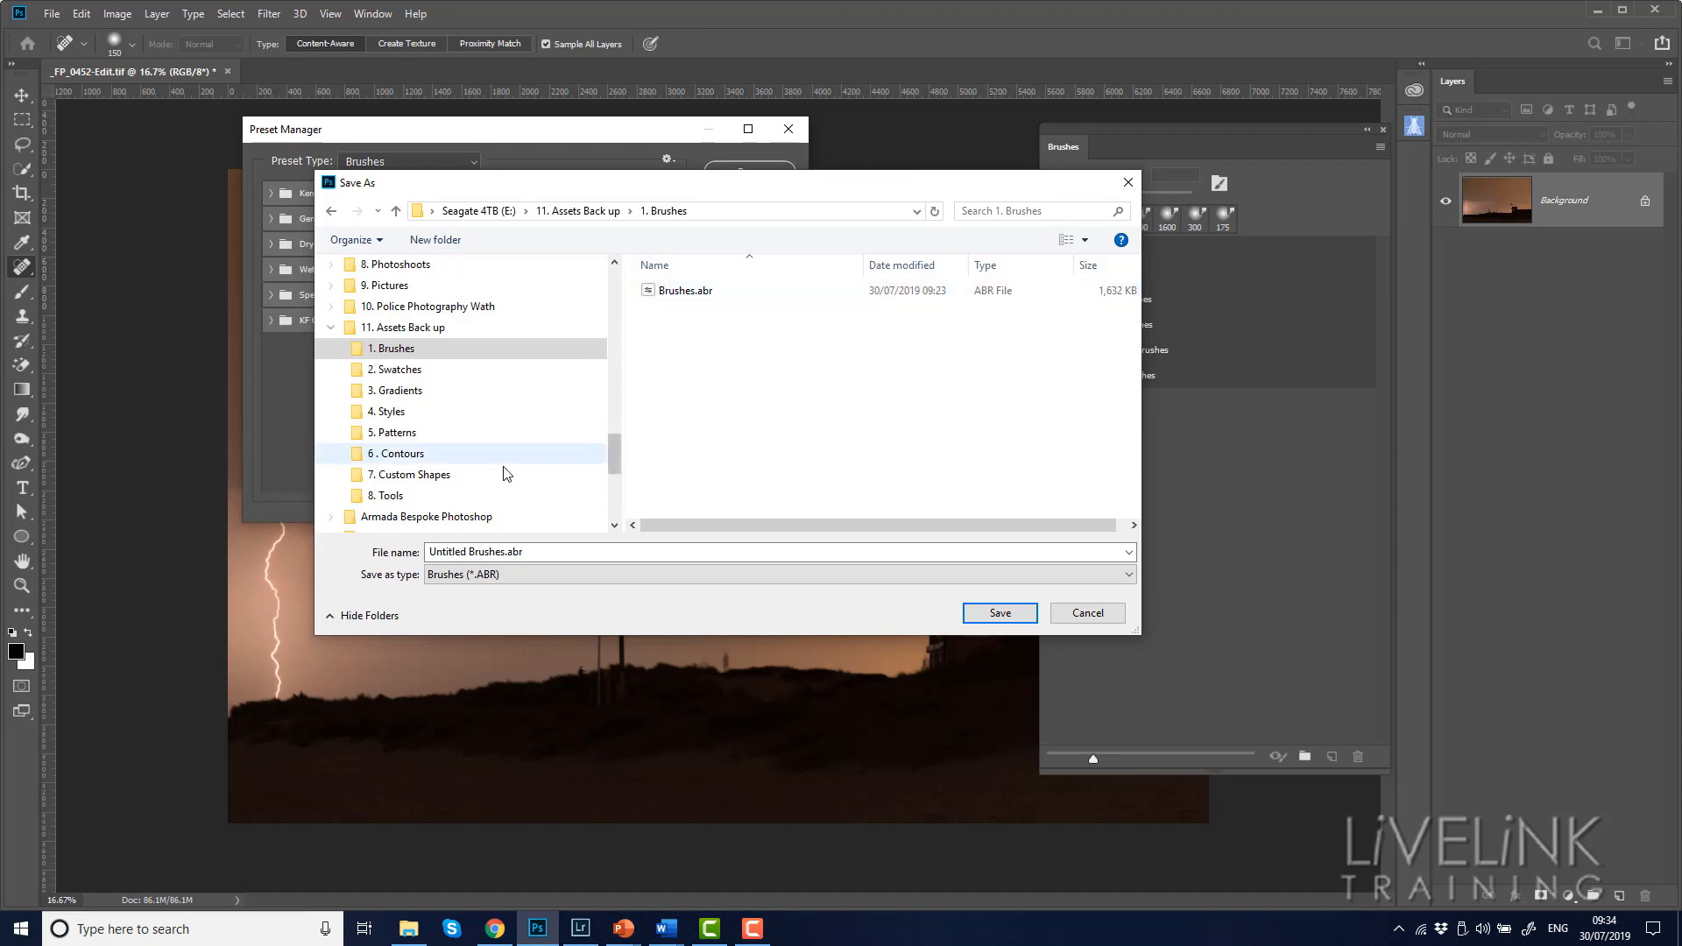
pyautogui.click(682, 298)
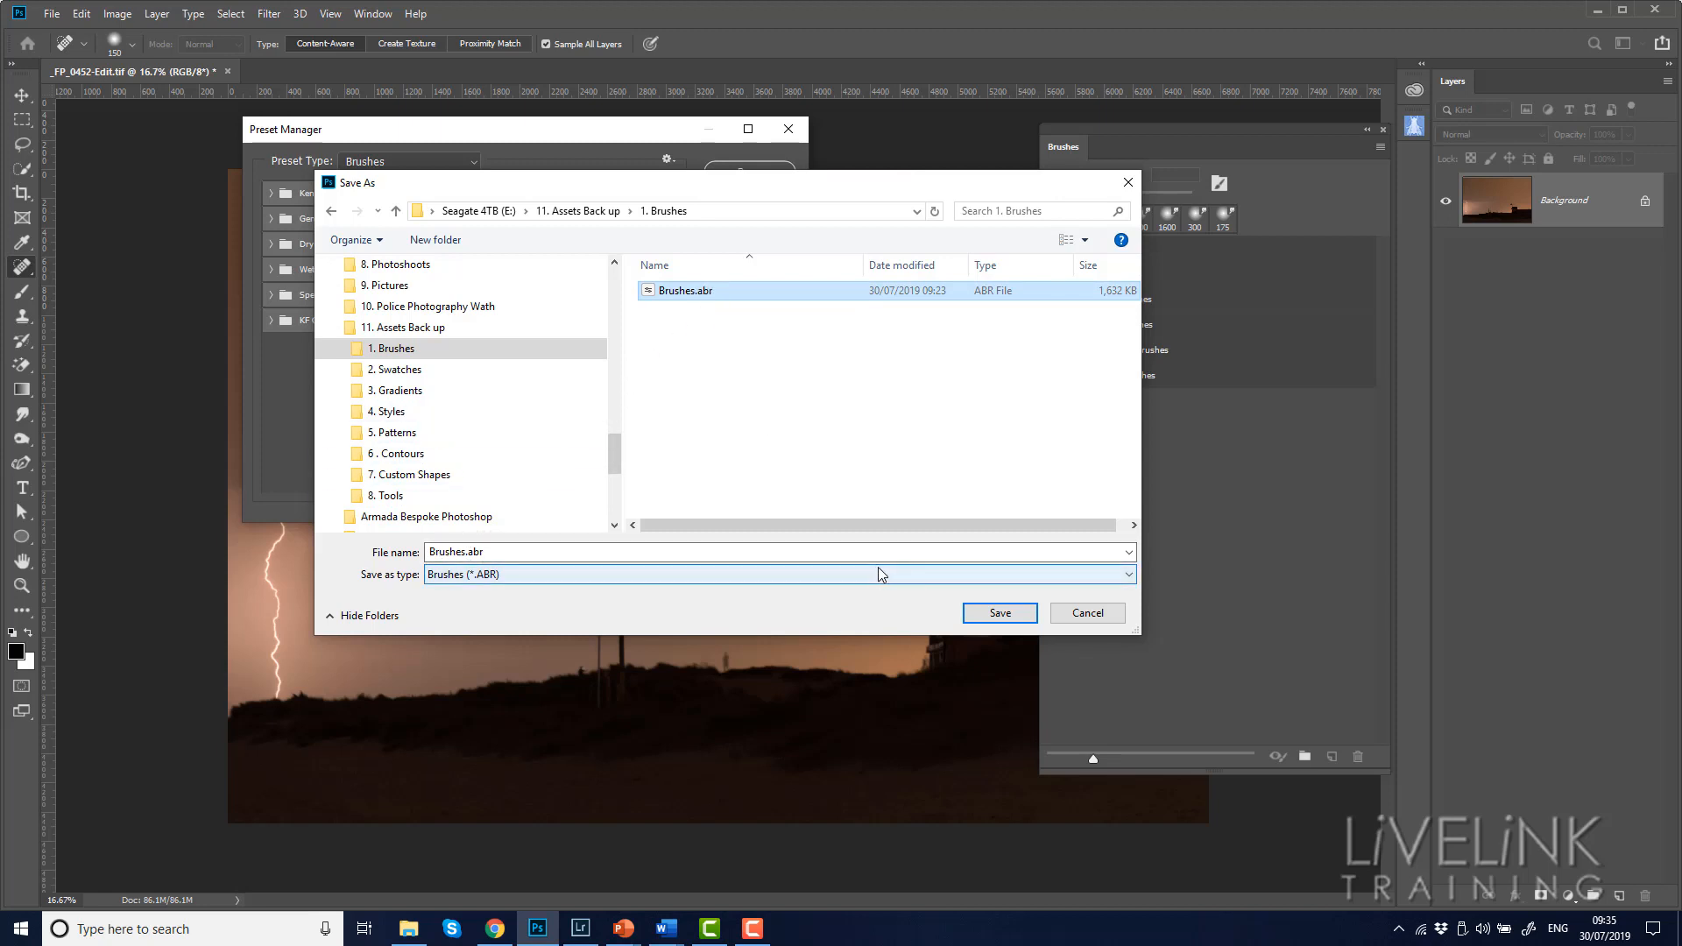
pyautogui.click(1000, 613)
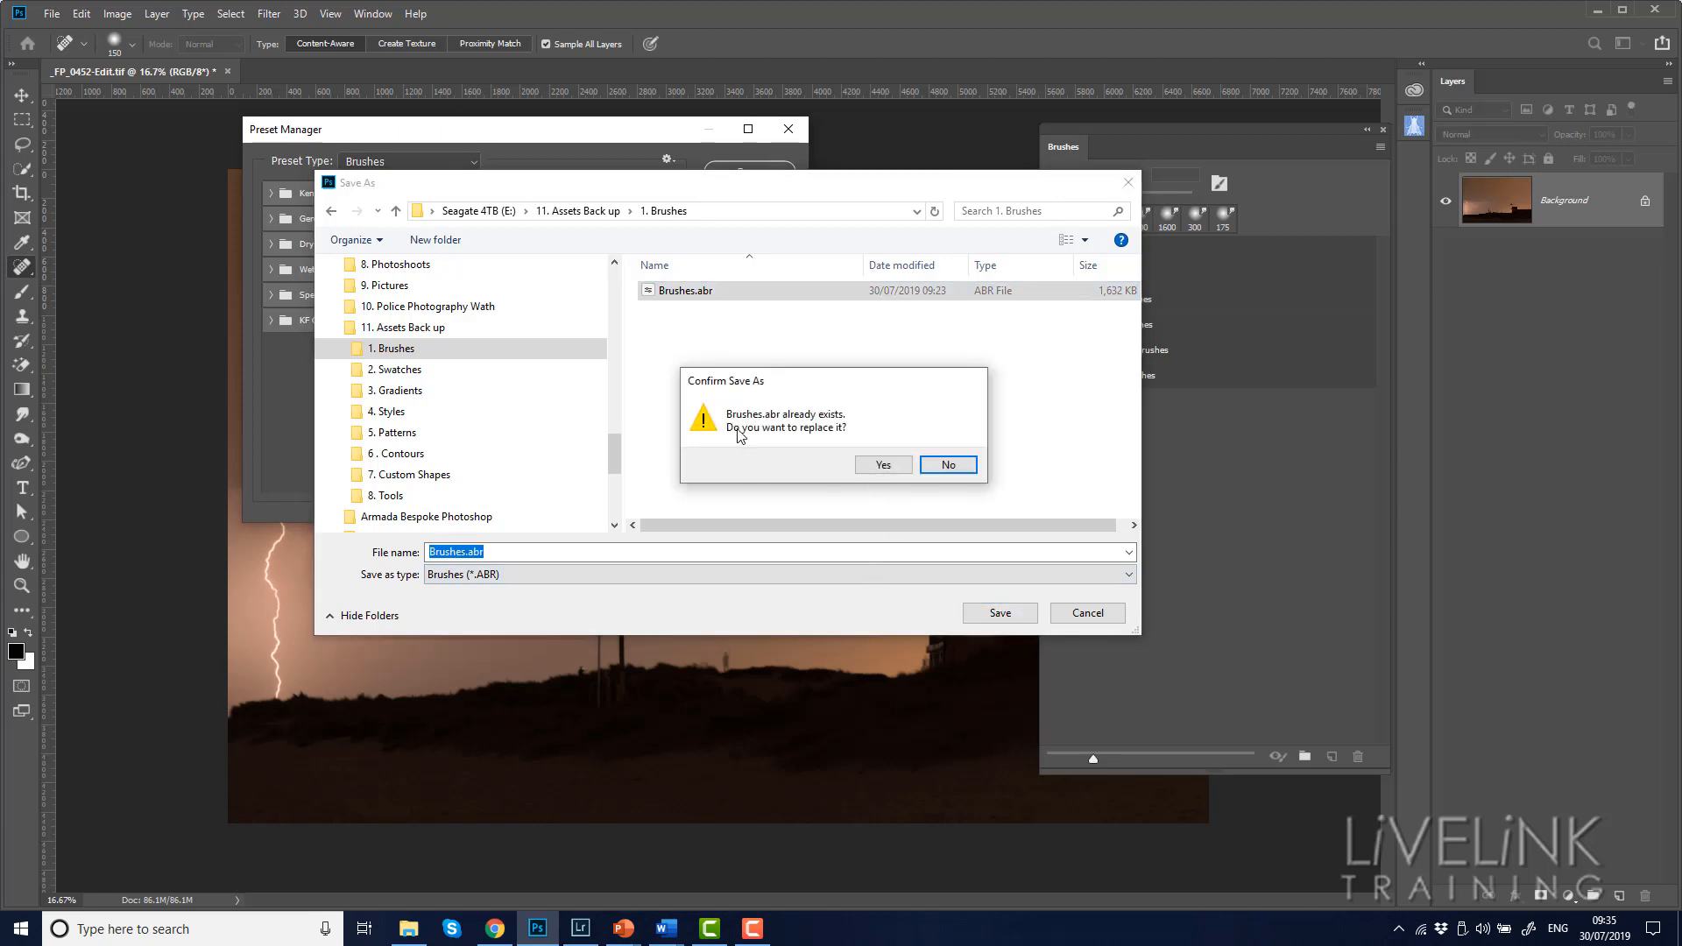
pyautogui.click(883, 465)
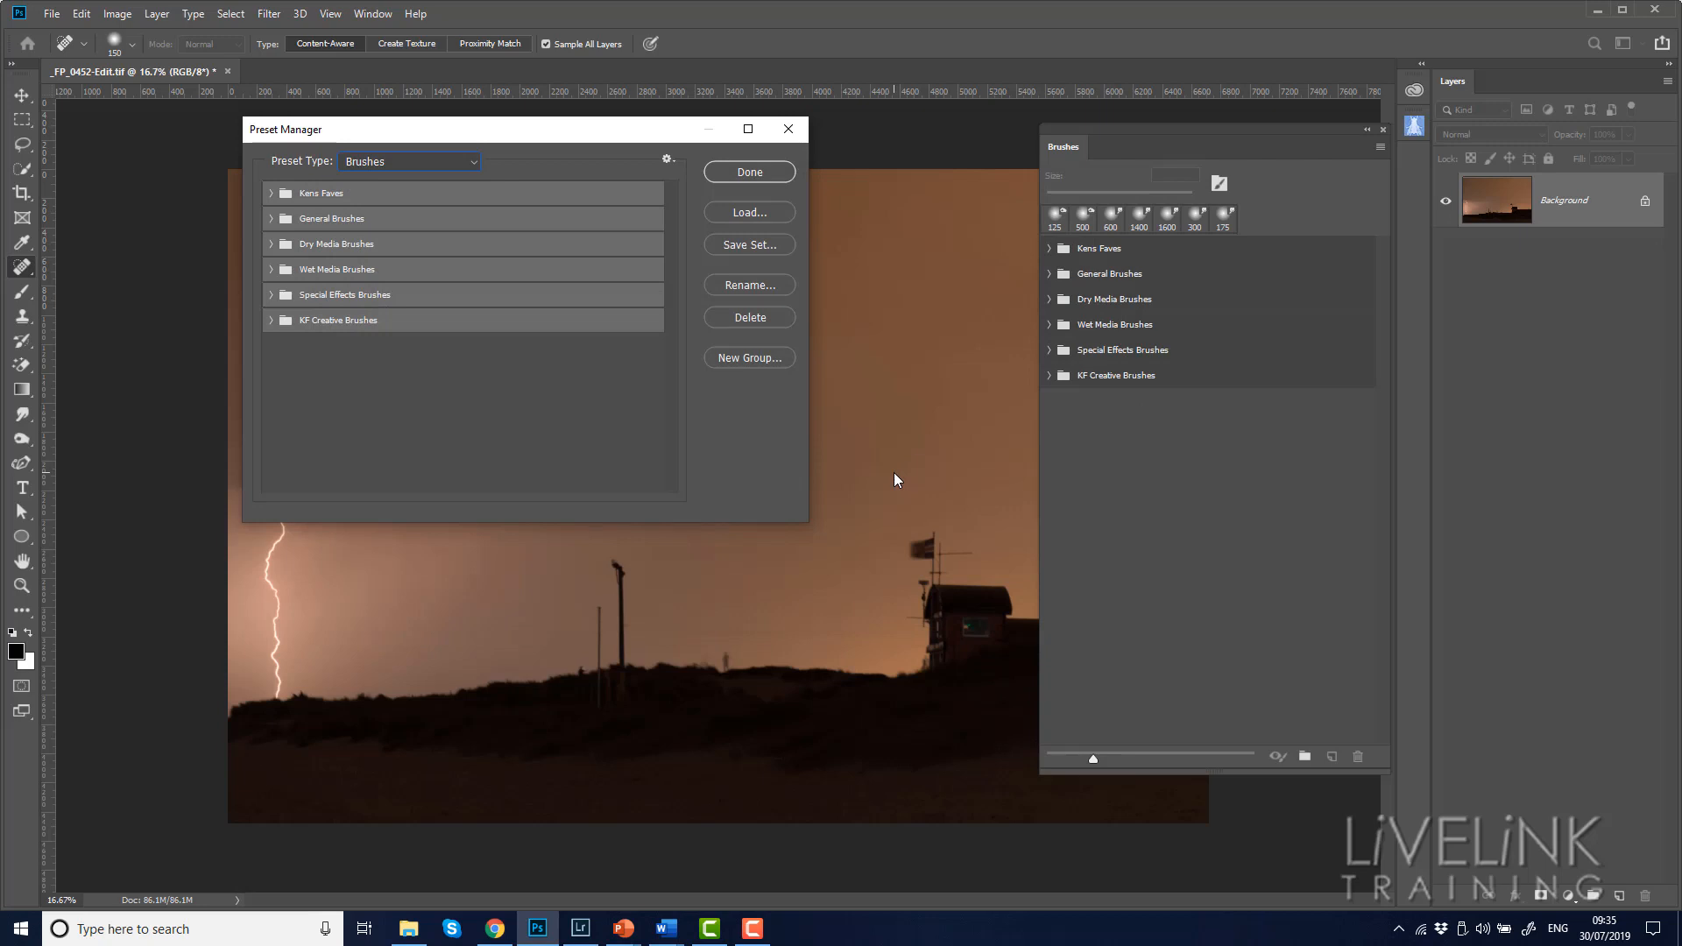
# Switch to File Explorer, check the saved brush file in the 1. Brushes folder, and return to Photoshop
pyautogui.click(408, 929)
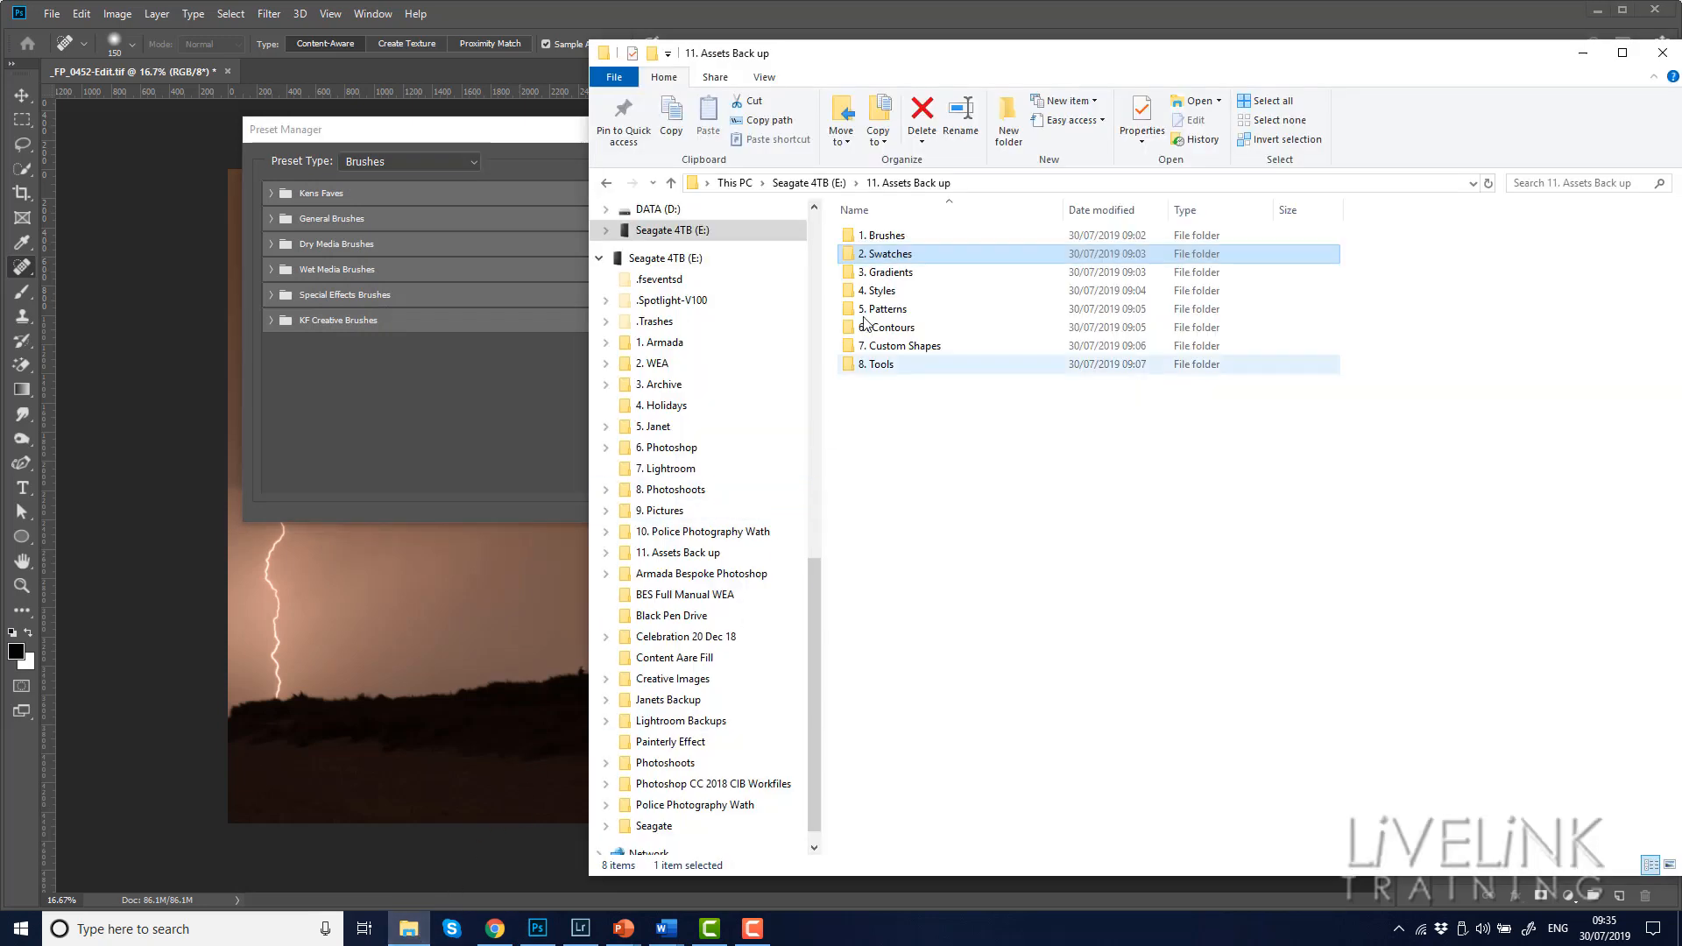
pyautogui.doubleClick(879, 238)
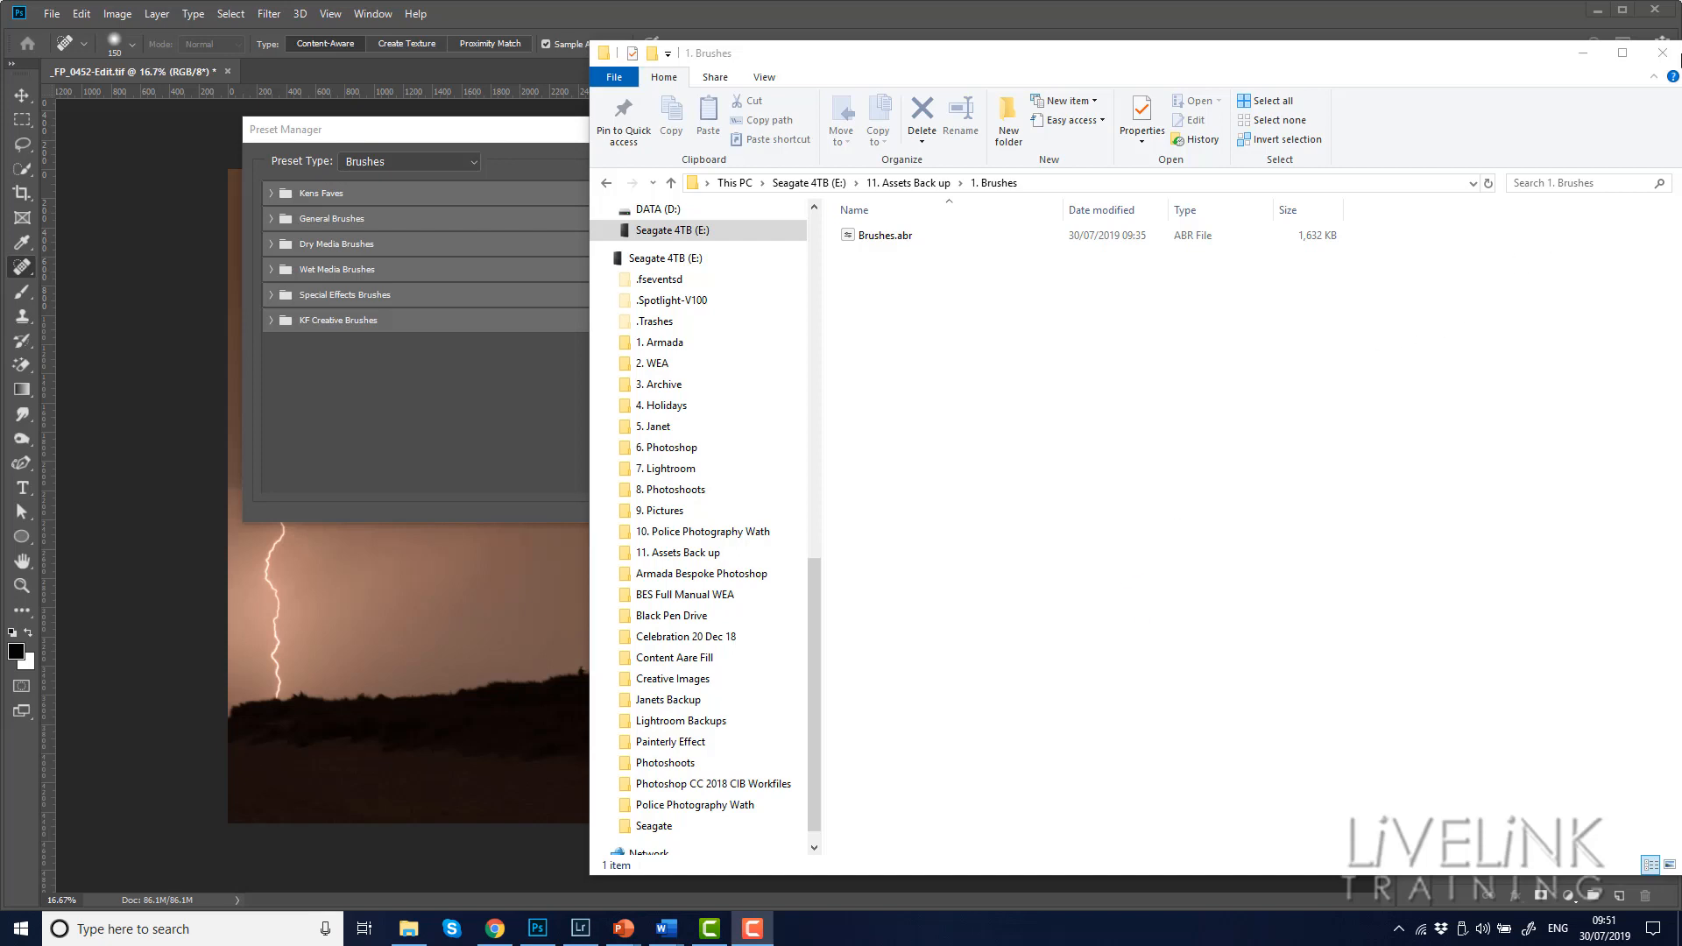
pyautogui.click(1583, 55)
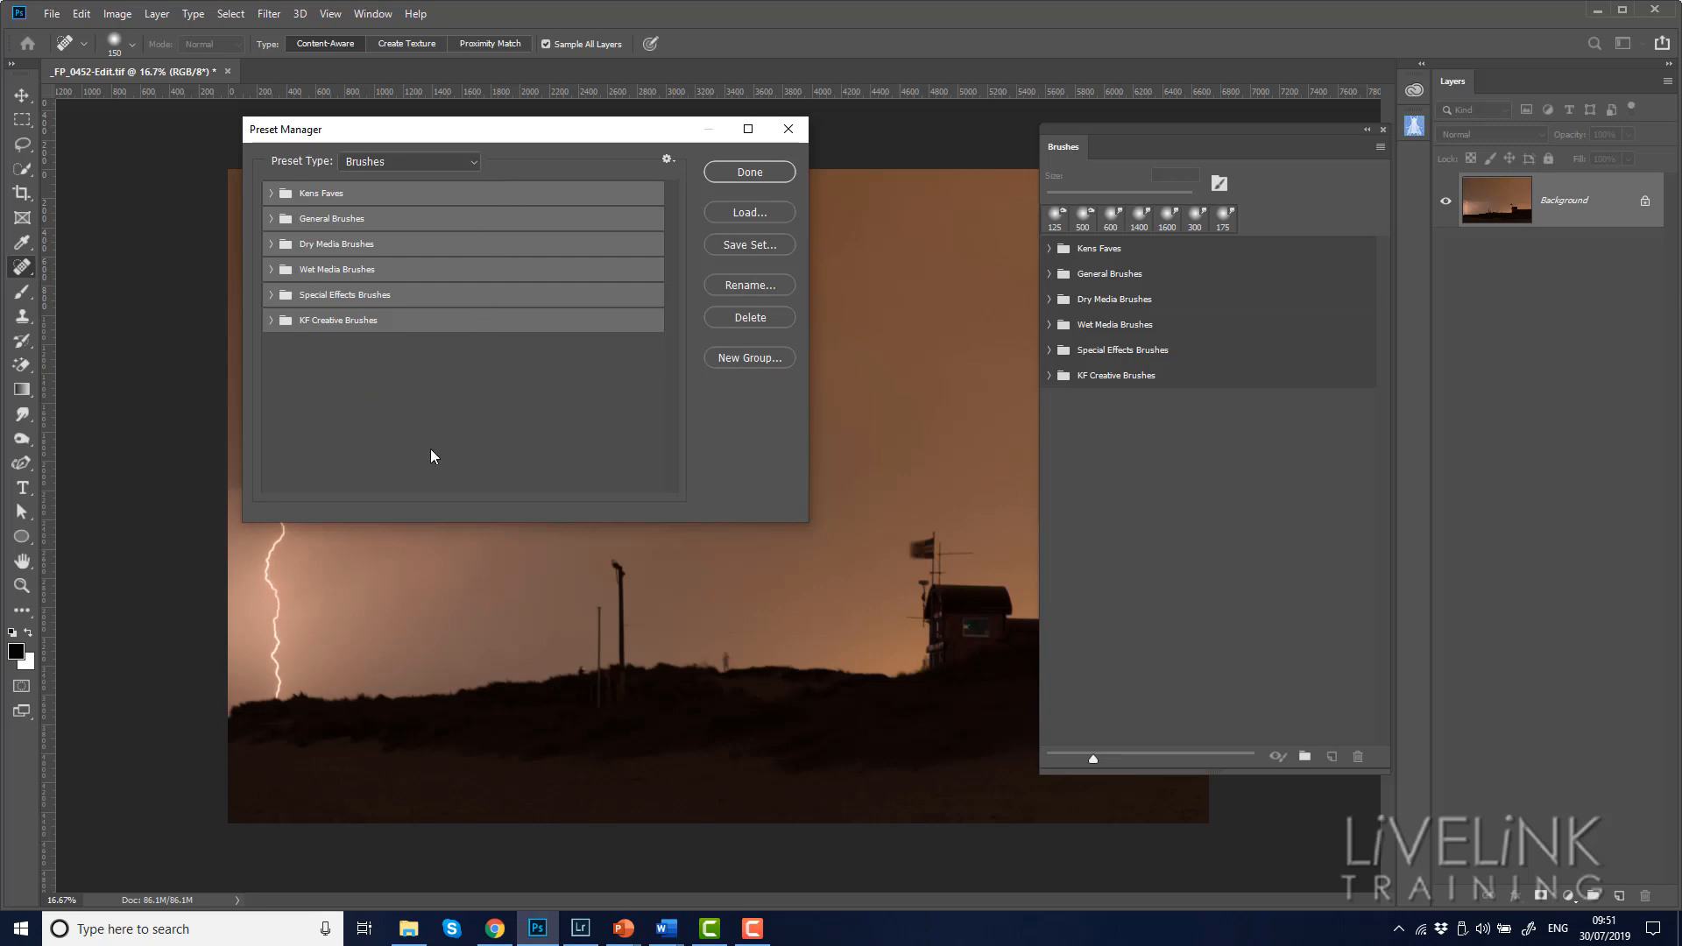
# Clear the brush group selection, change the preset type to Swatches, and select every swatch
pyautogui.click(454, 420)
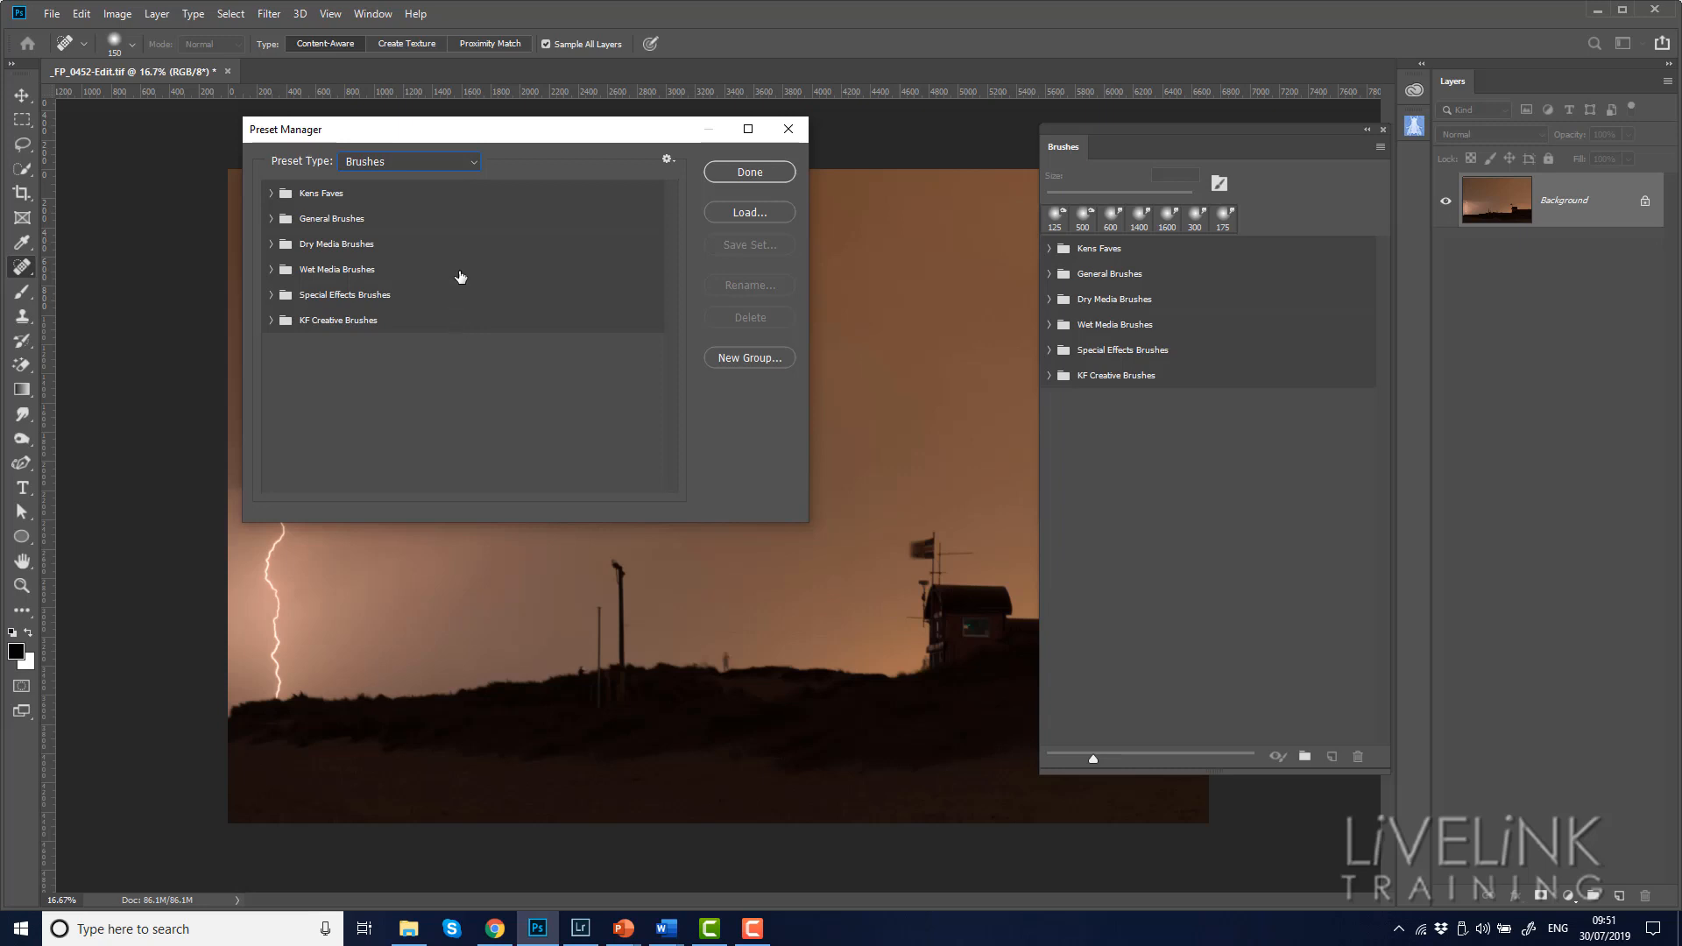
pyautogui.click(473, 171)
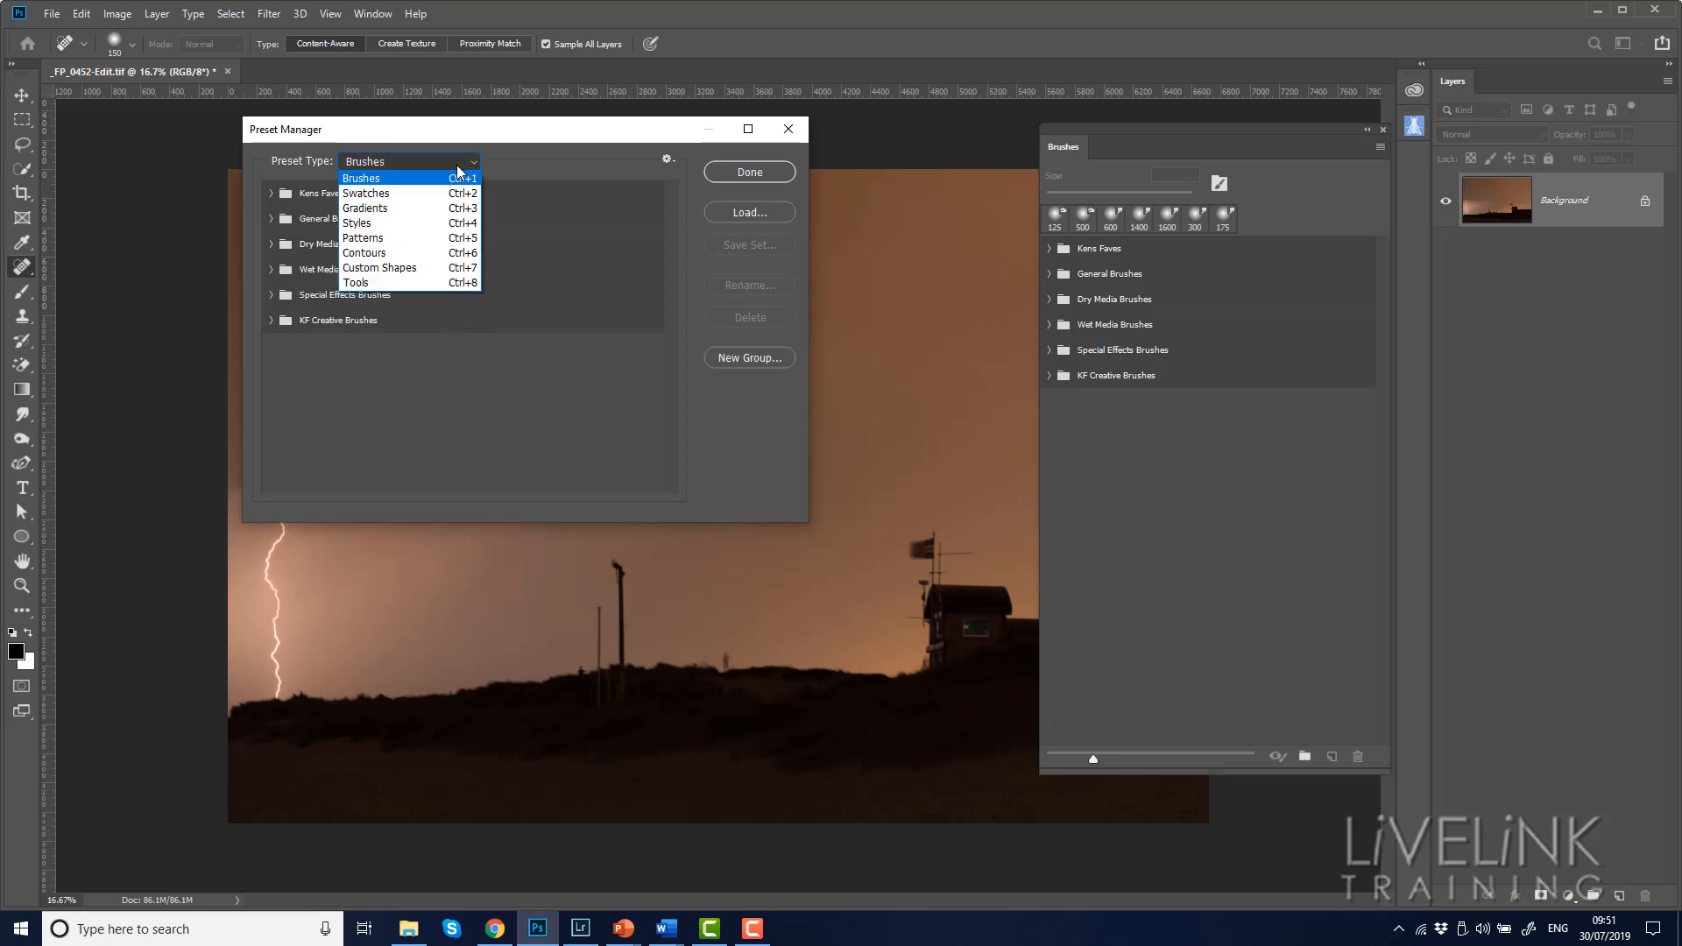
pyautogui.click(381, 195)
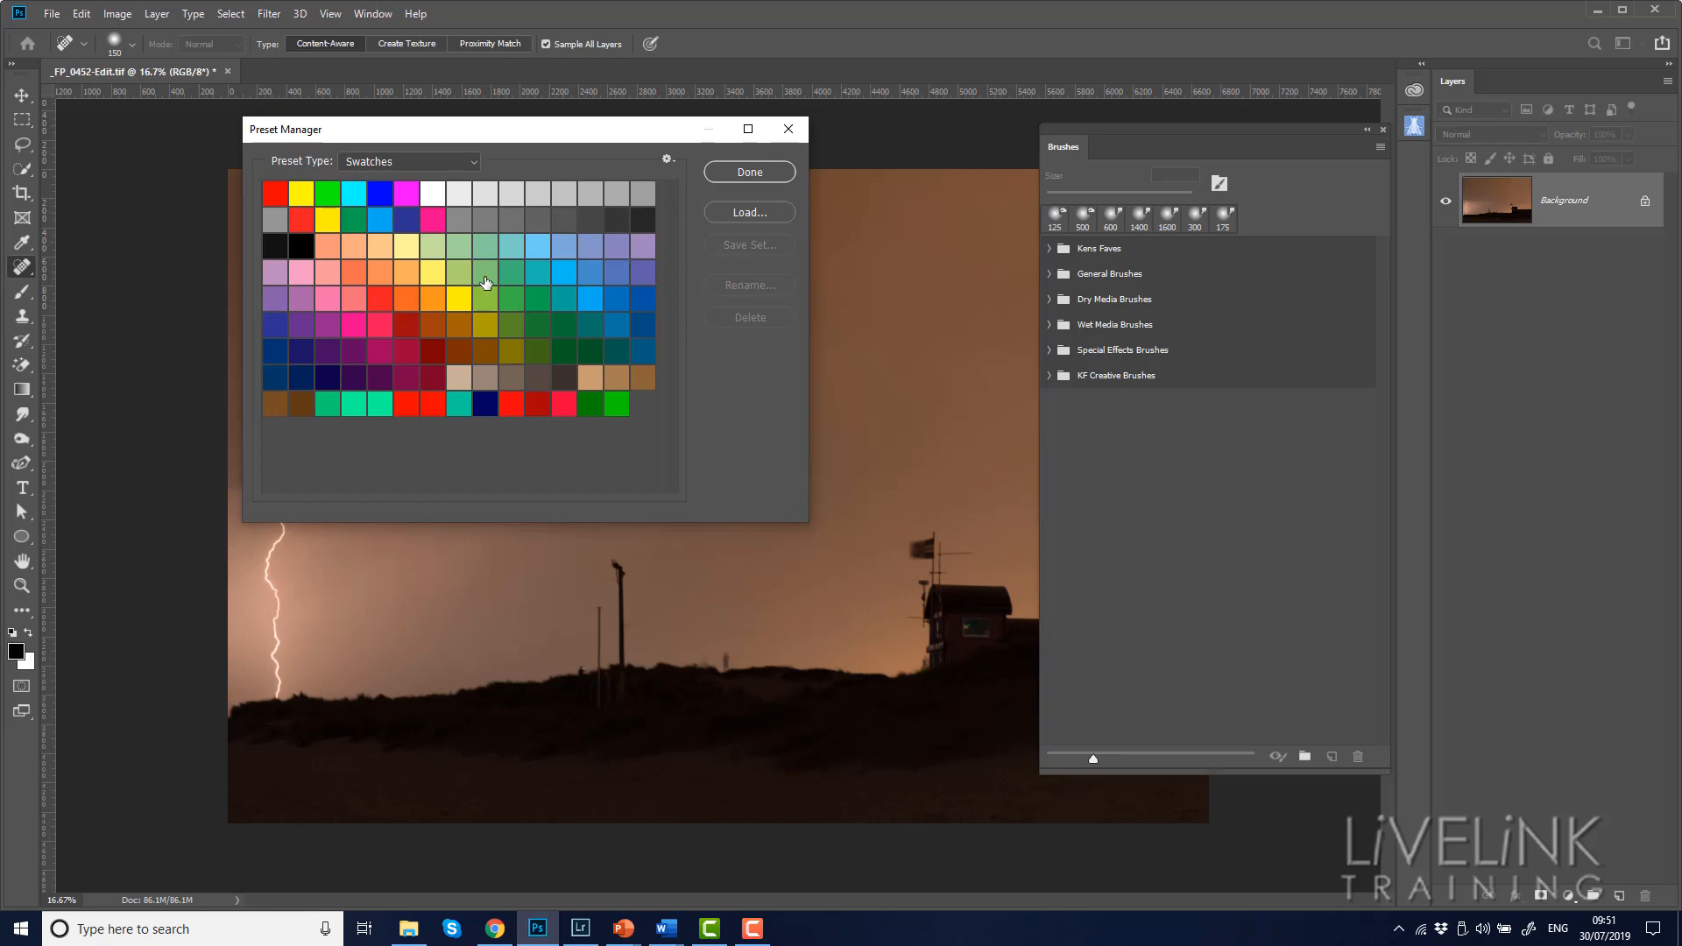
pyautogui.click(277, 199)
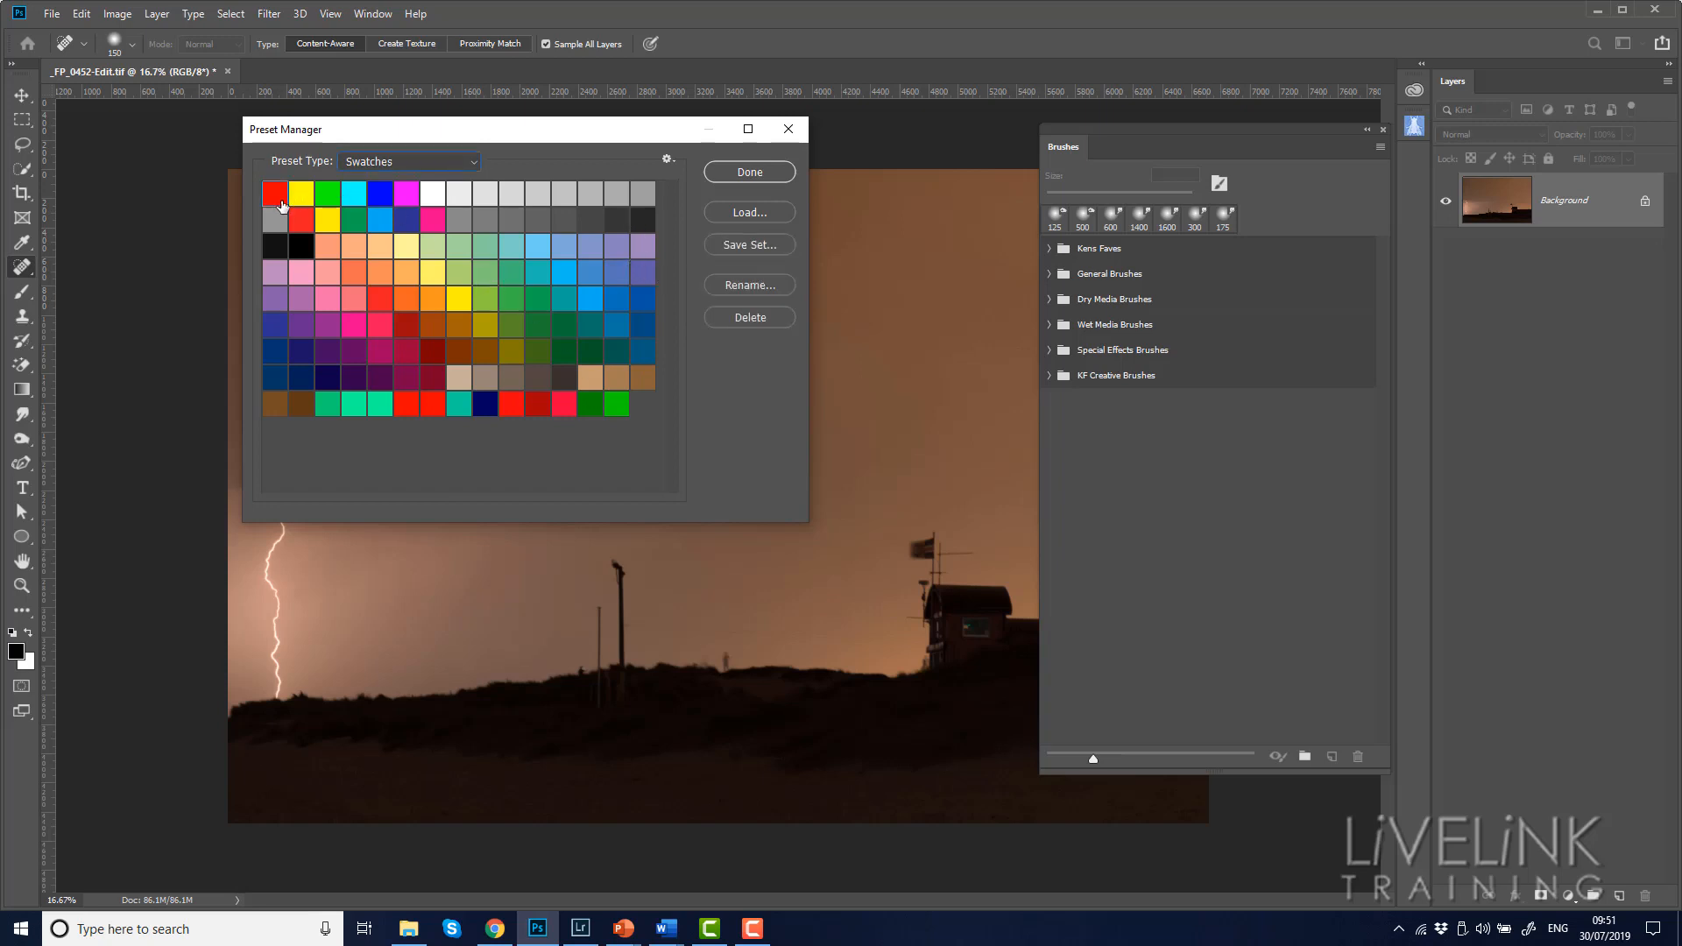
pyautogui.keyDown('shift'); pyautogui.click(624, 405); pyautogui.keyUp('shift')
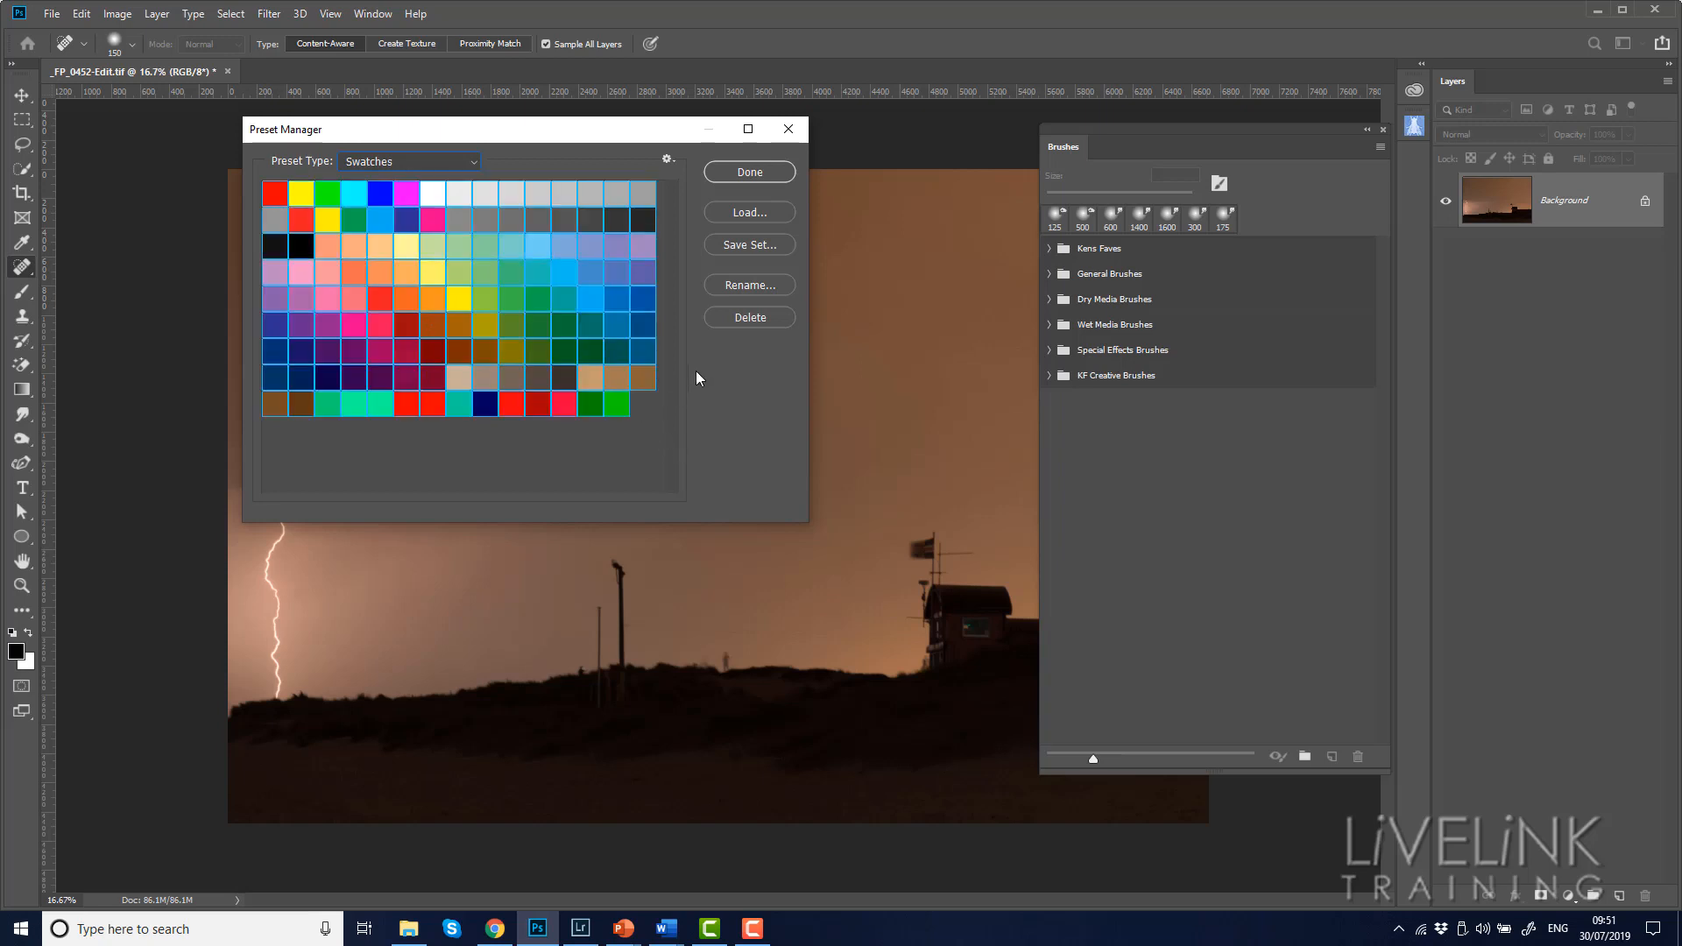
# Save the selected swatches as Swatches.aco in the 2. Swatches folder of 11. Assets Back up, replacing the existing file
pyautogui.click(749, 244)
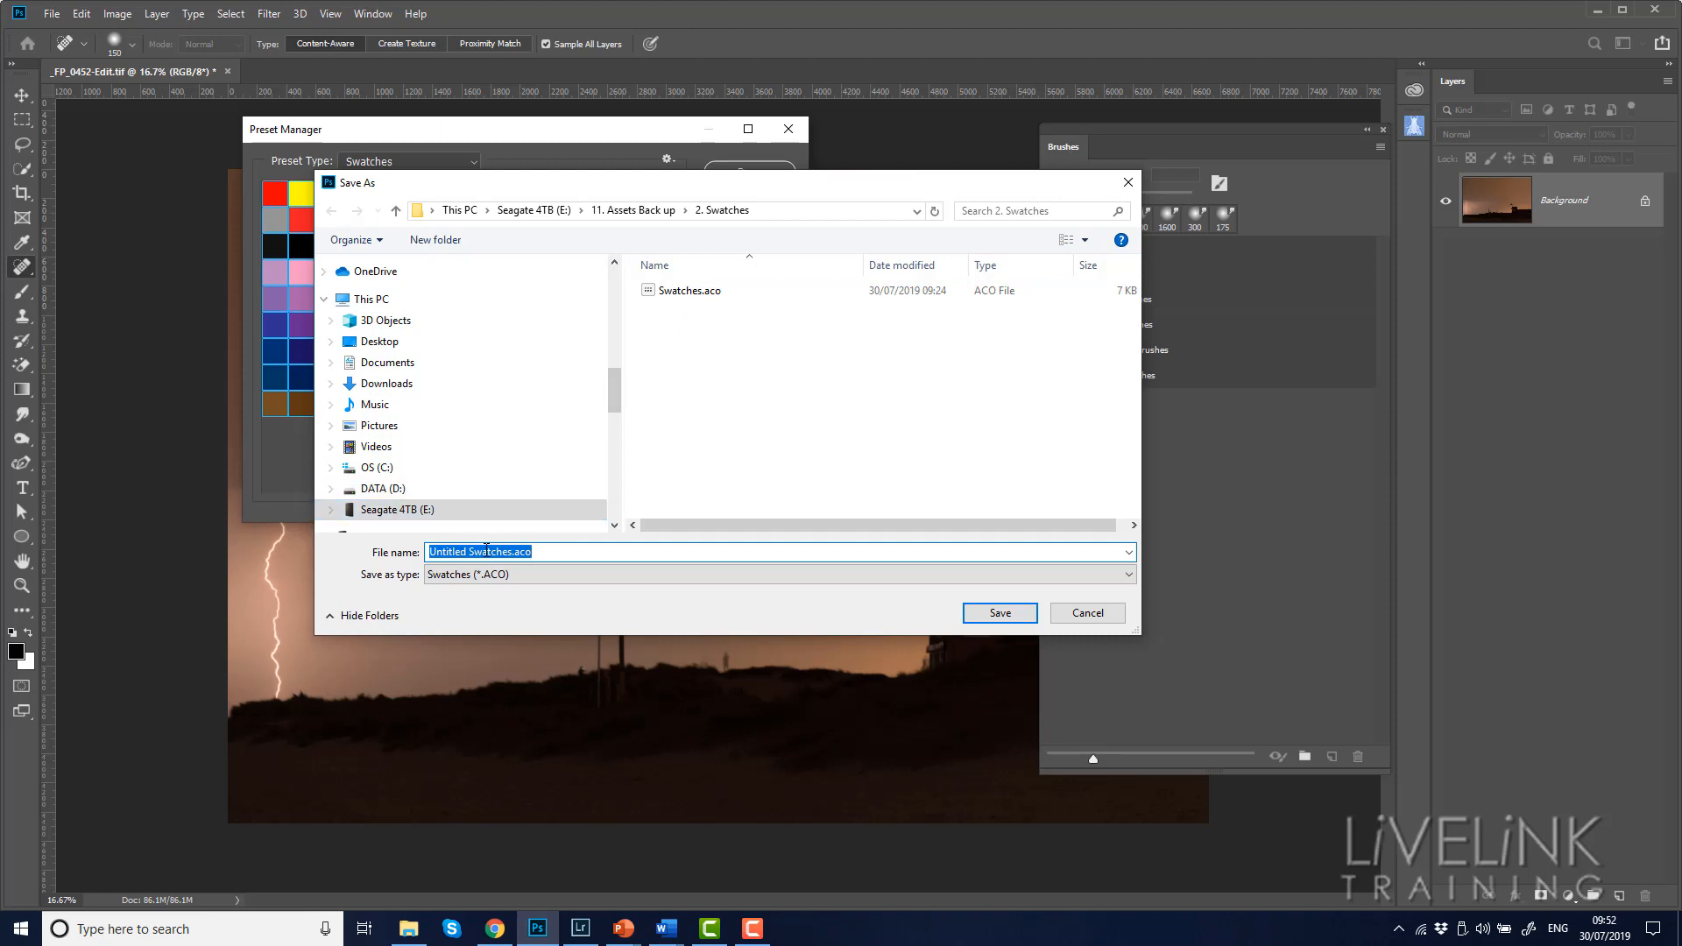
pyautogui.click(680, 297)
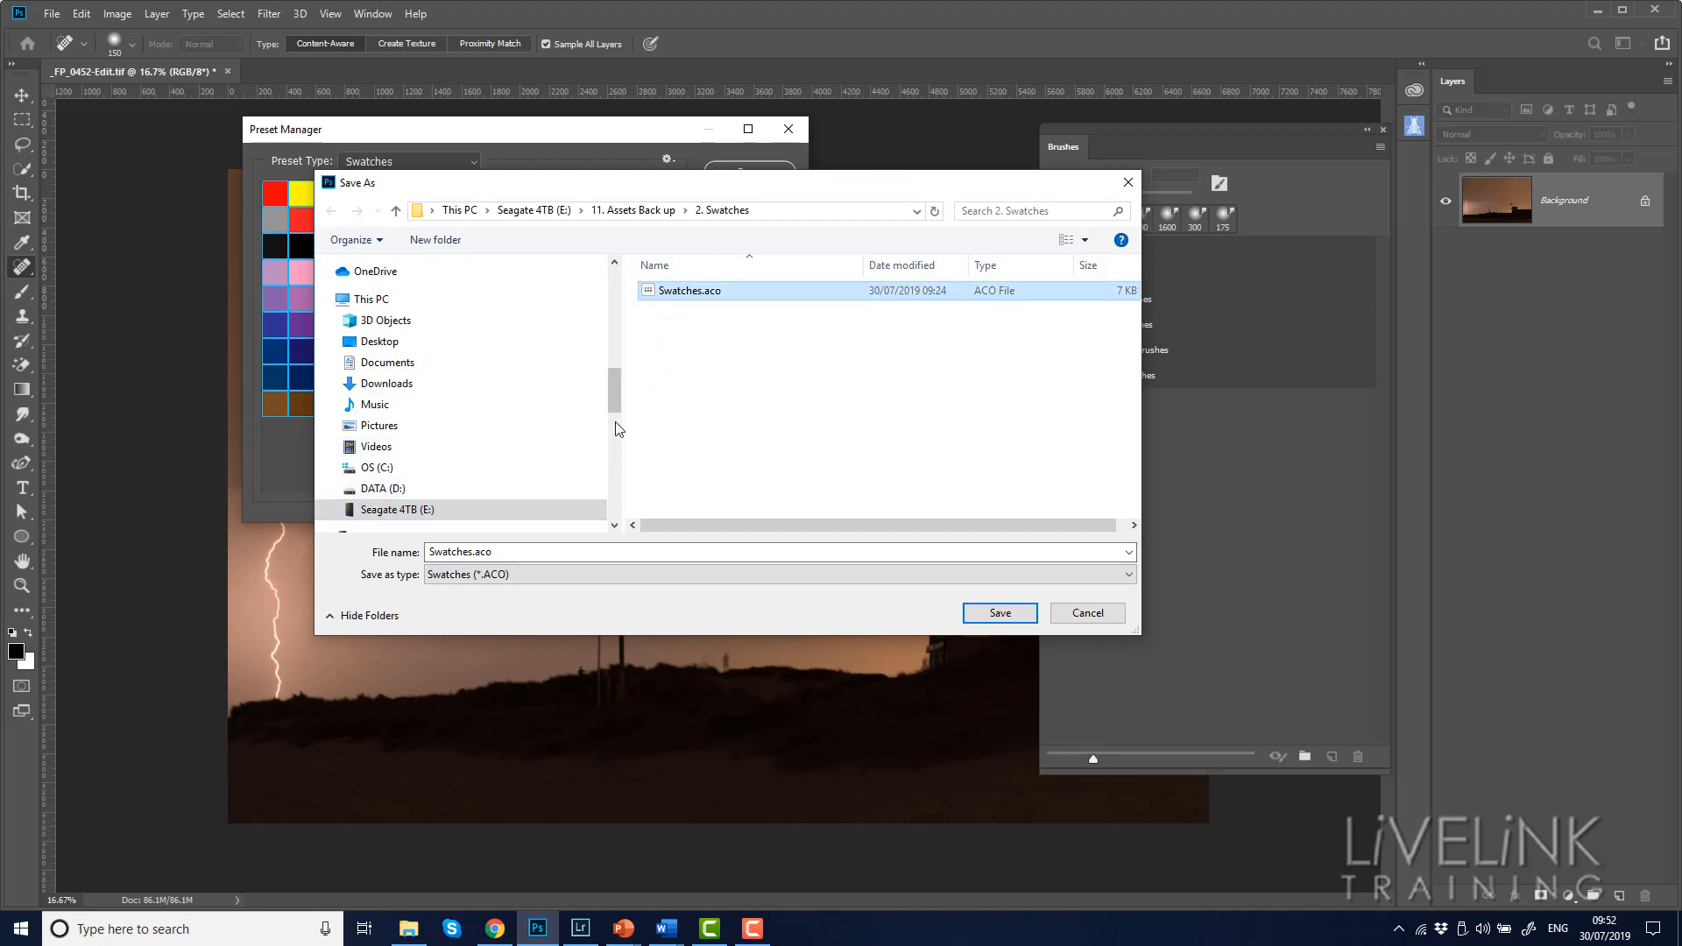
pyautogui.click(439, 553)
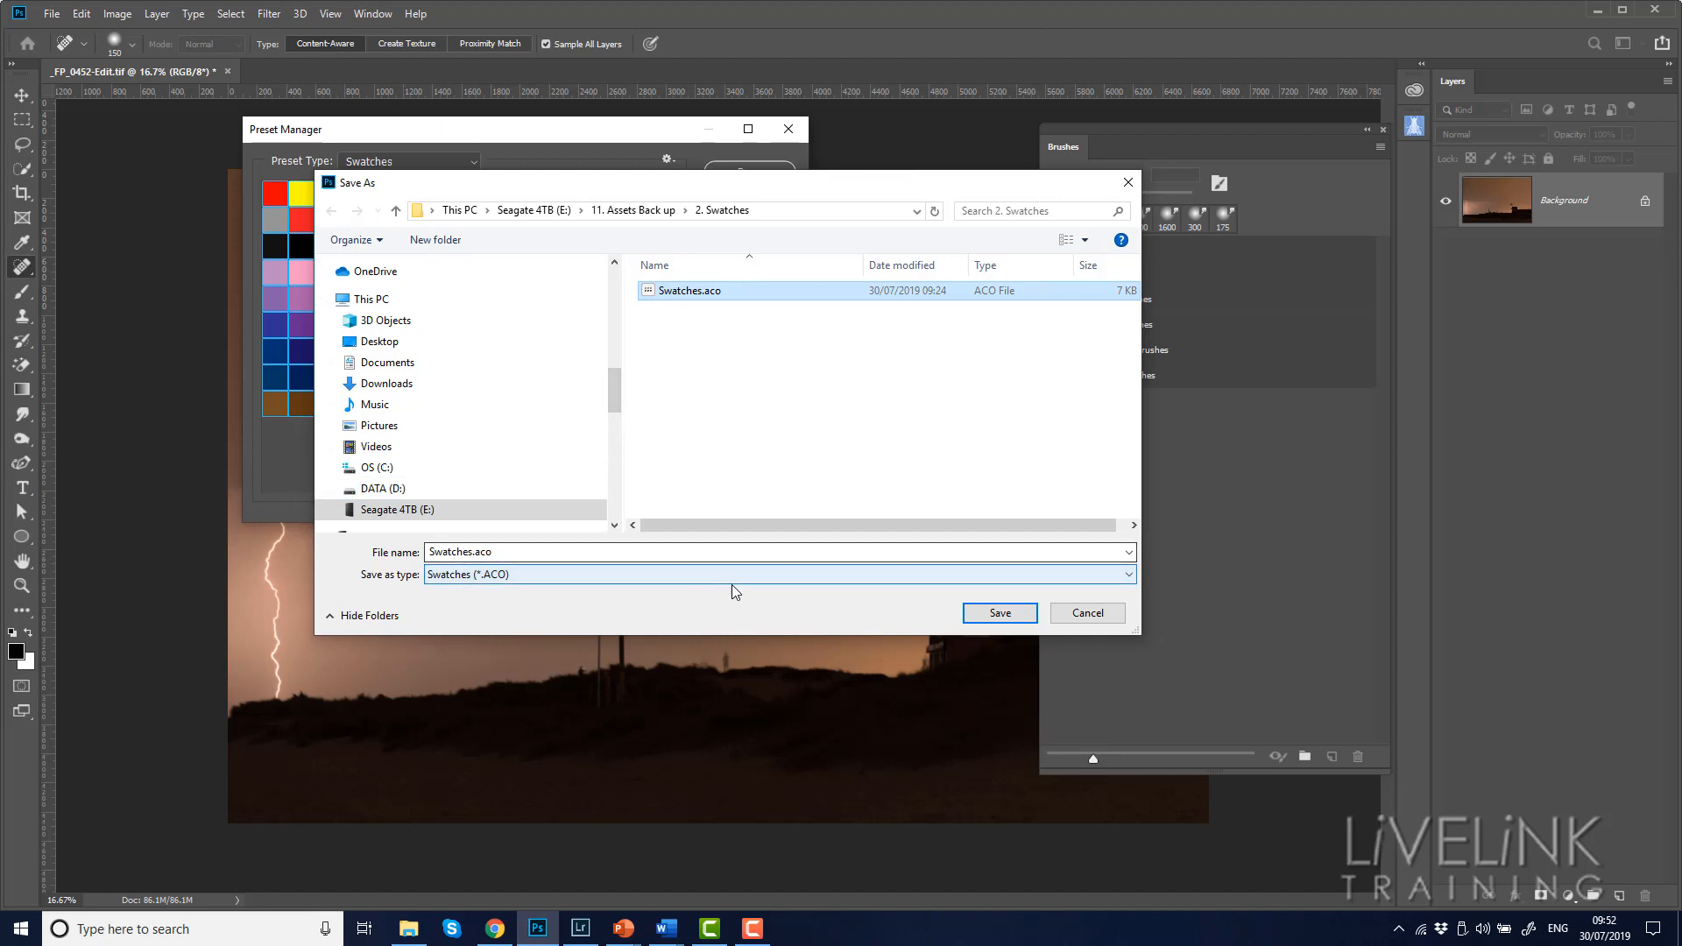
pyautogui.click(1001, 614)
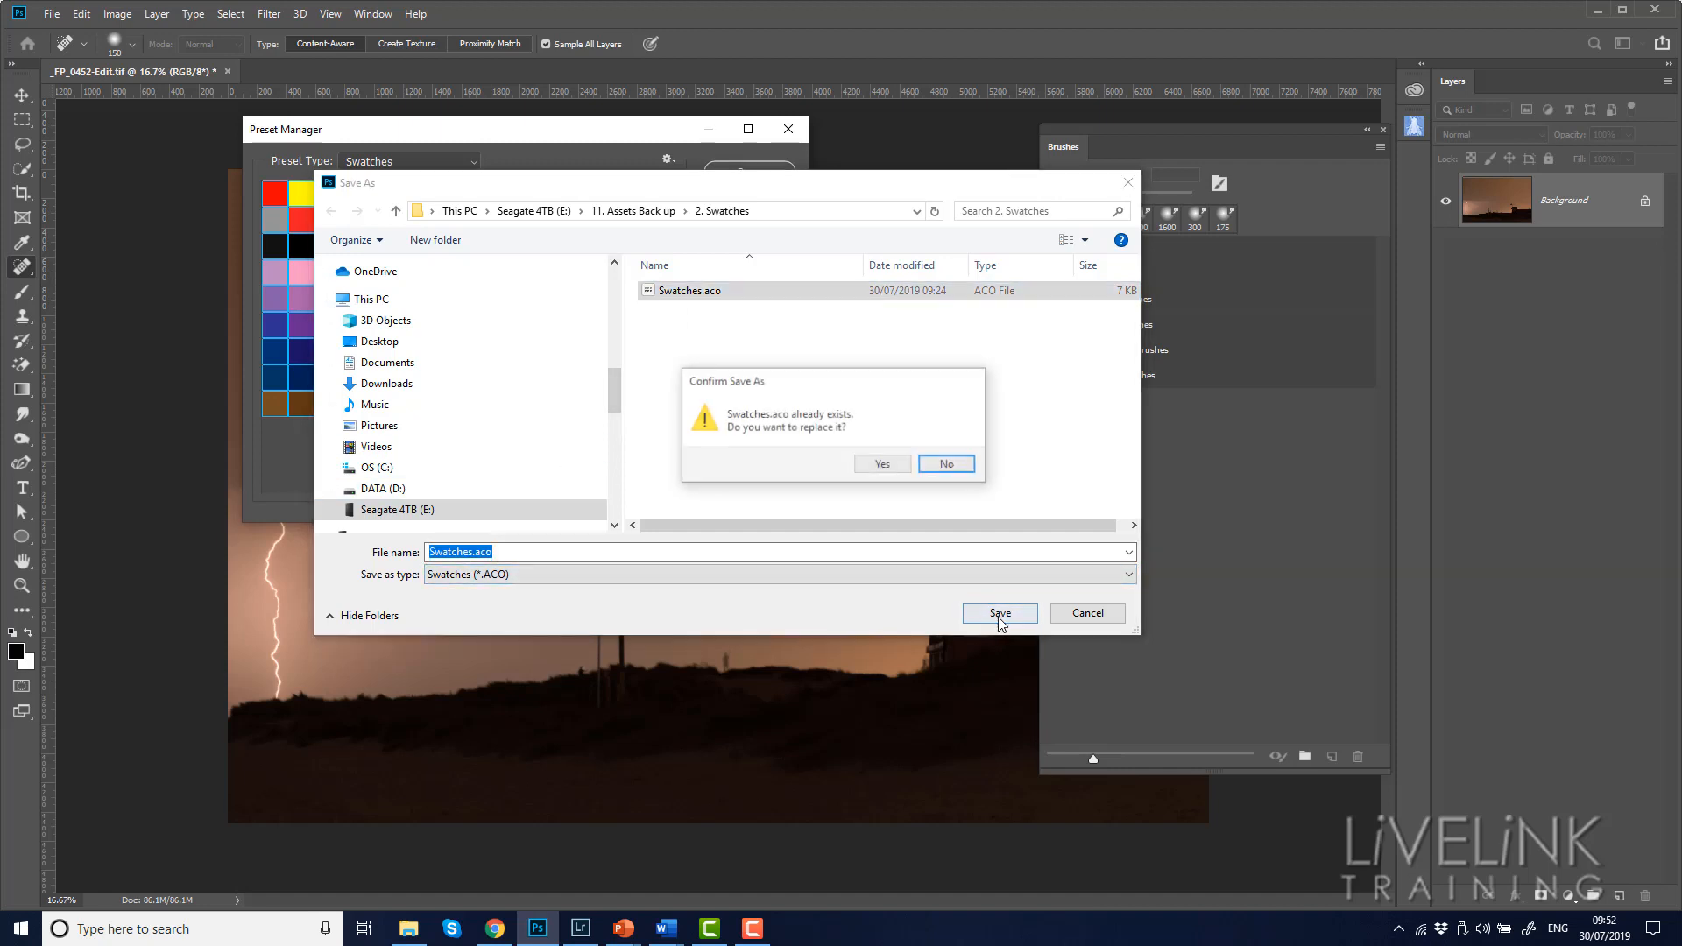
pyautogui.click(887, 468)
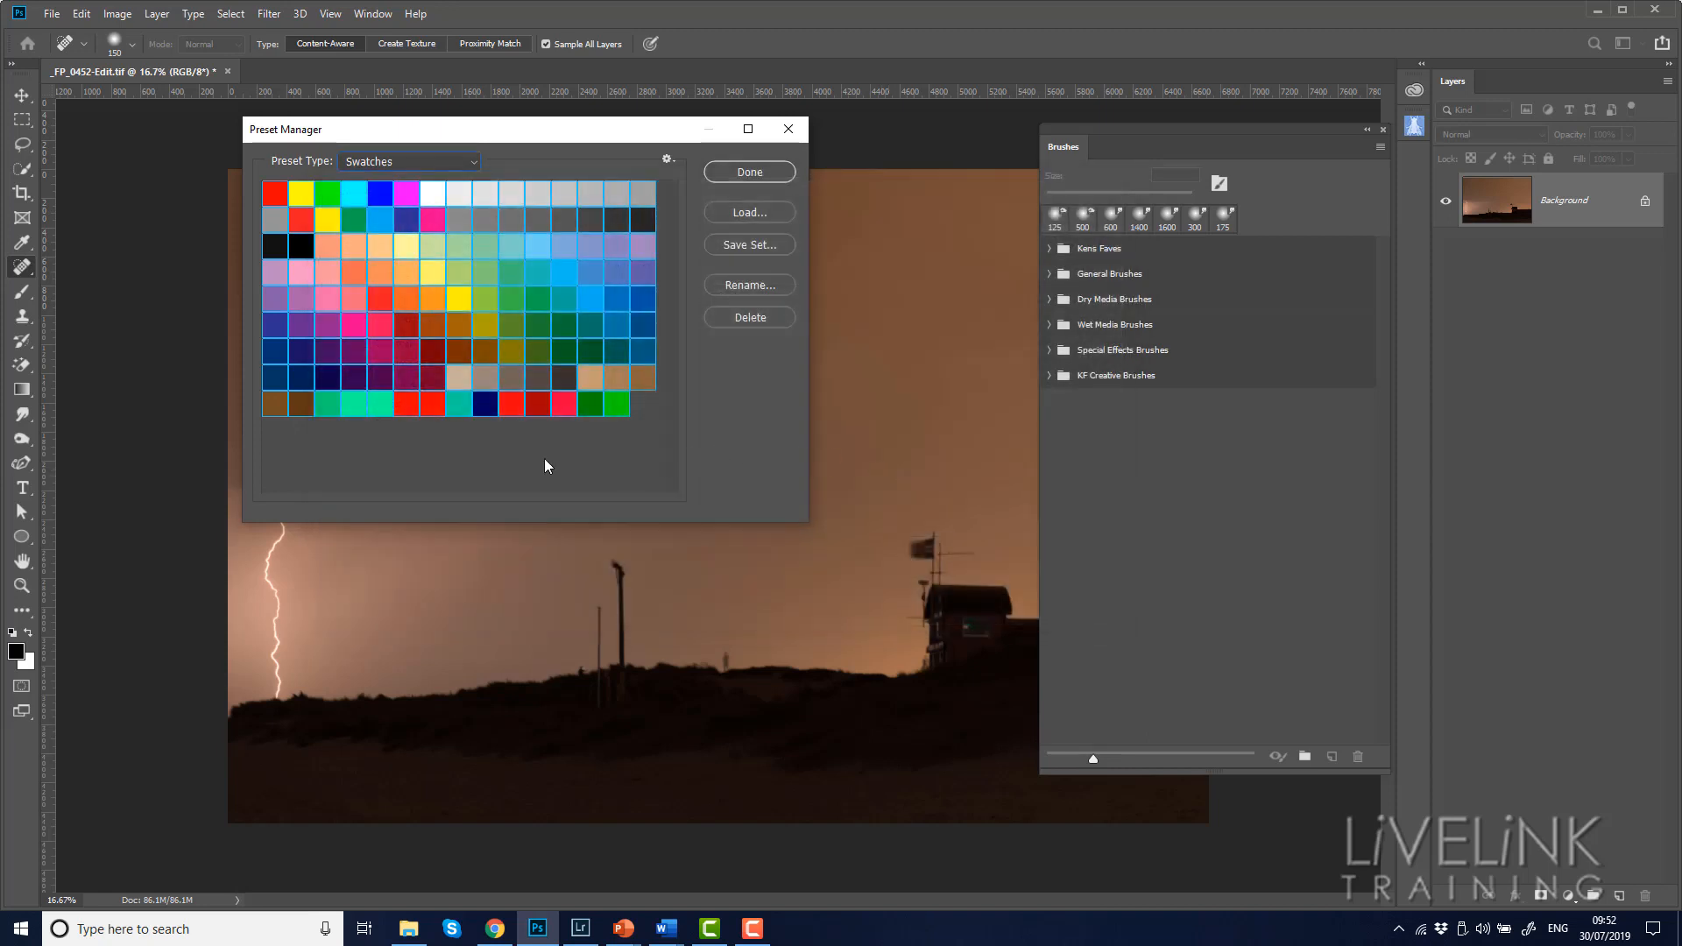
# Deselect all the swatches and review the available preset types, keeping Swatches as the type
pyautogui.click(517, 459)
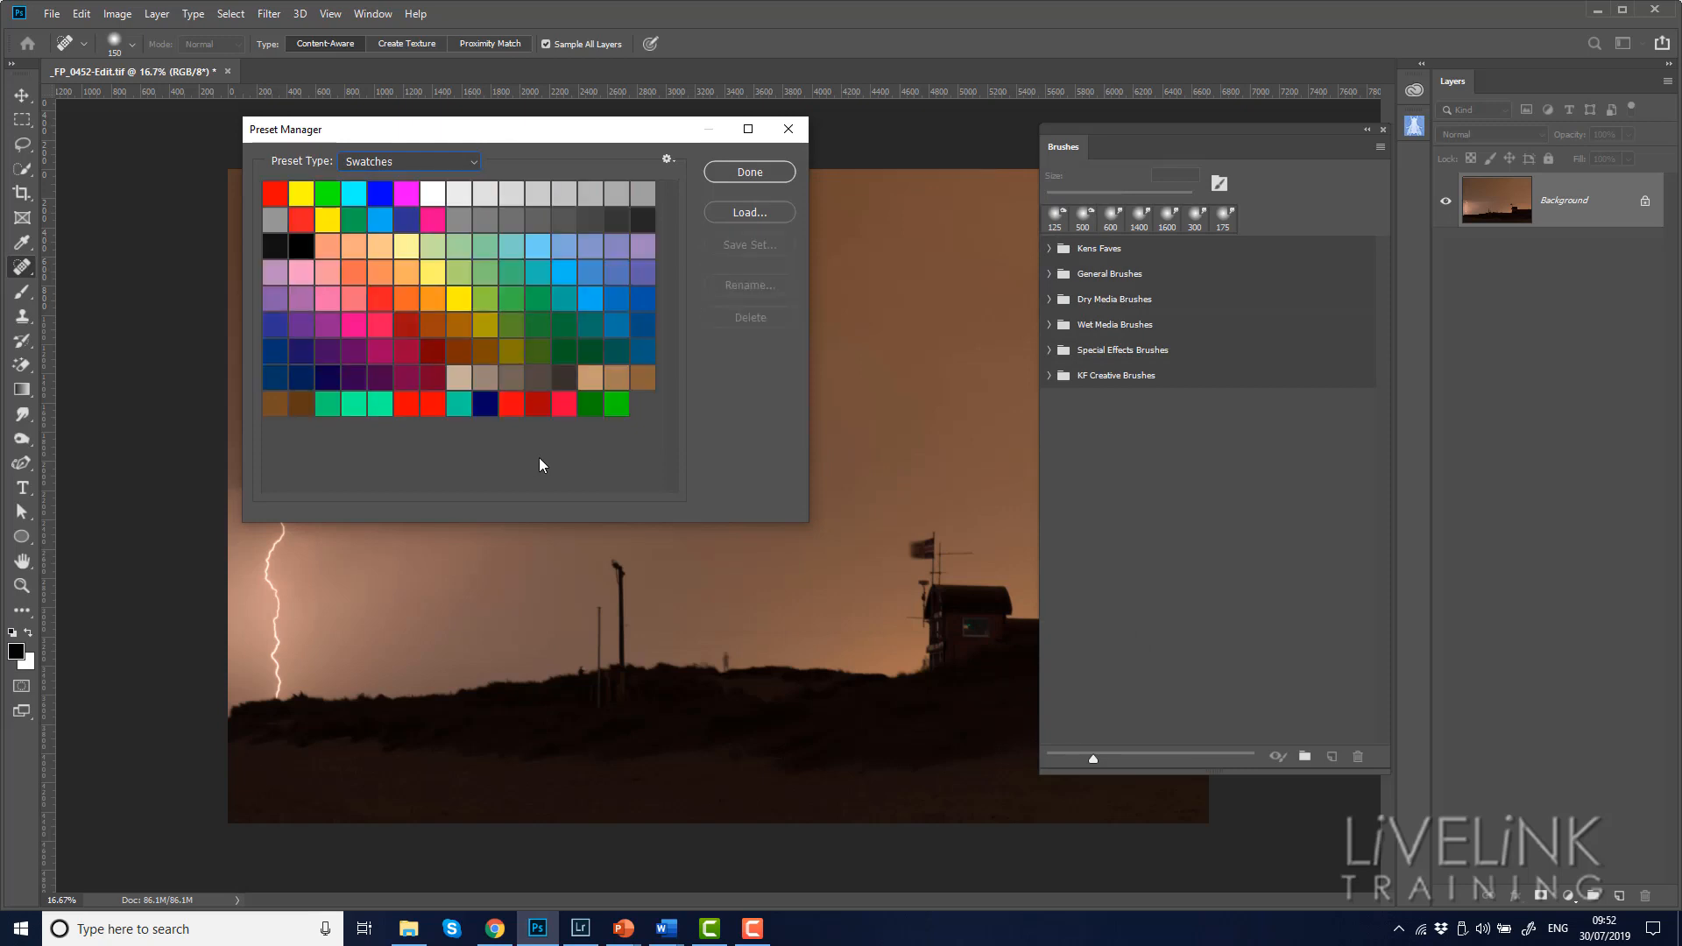
pyautogui.click(476, 165)
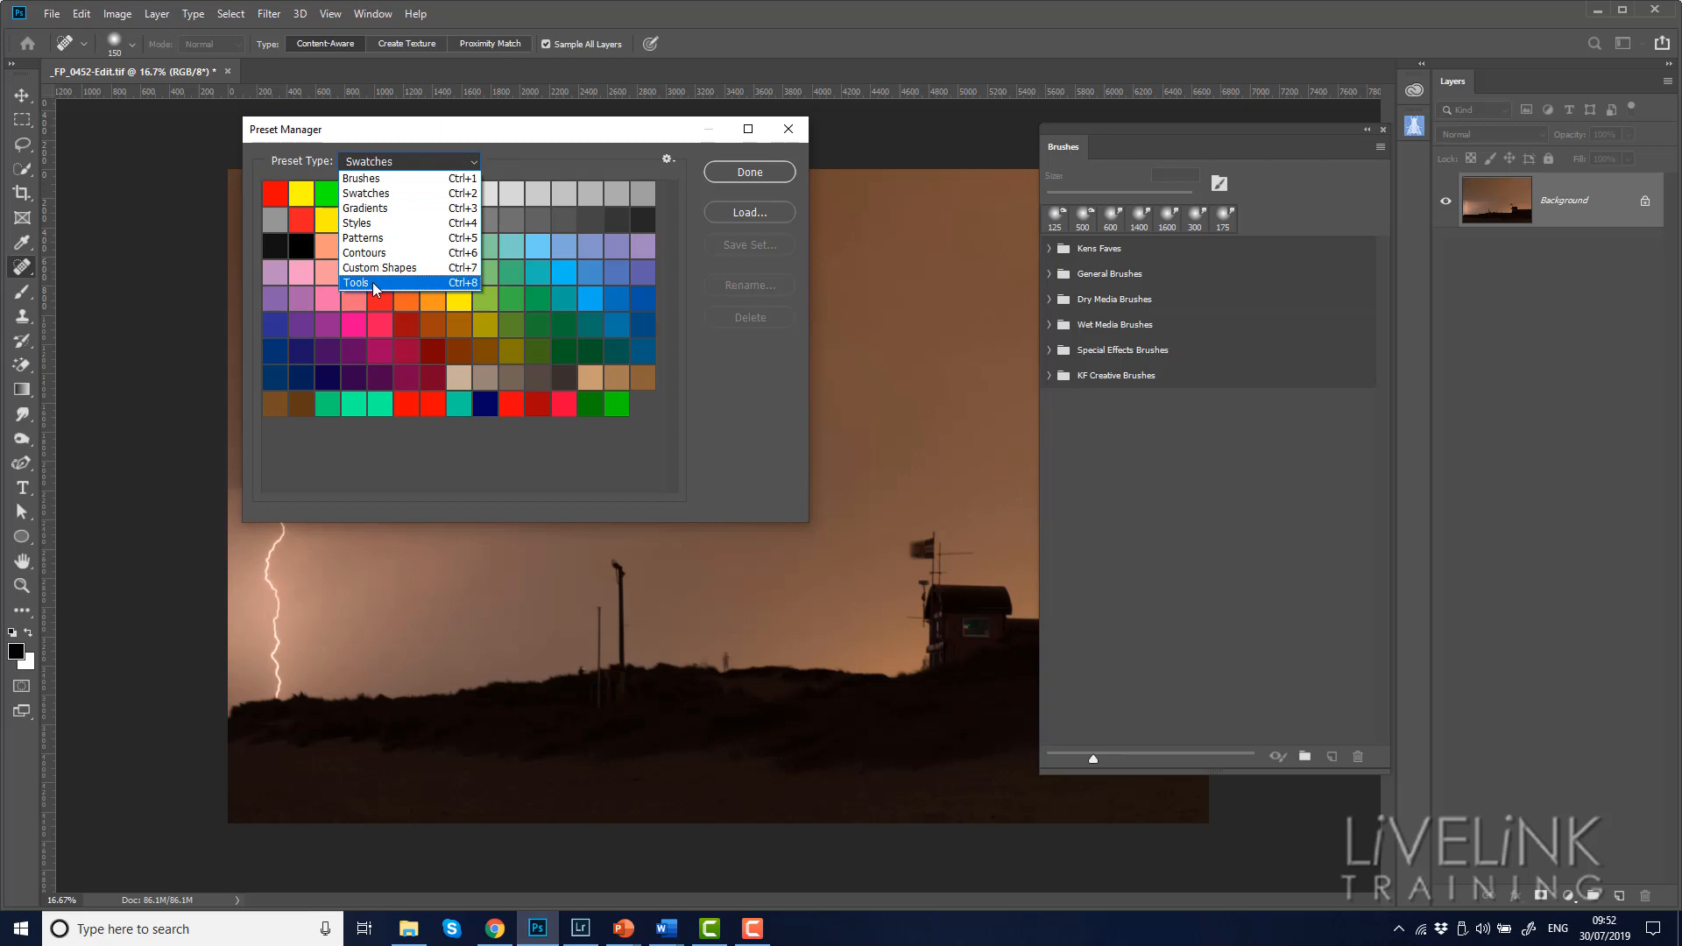
pyautogui.click(788, 132)
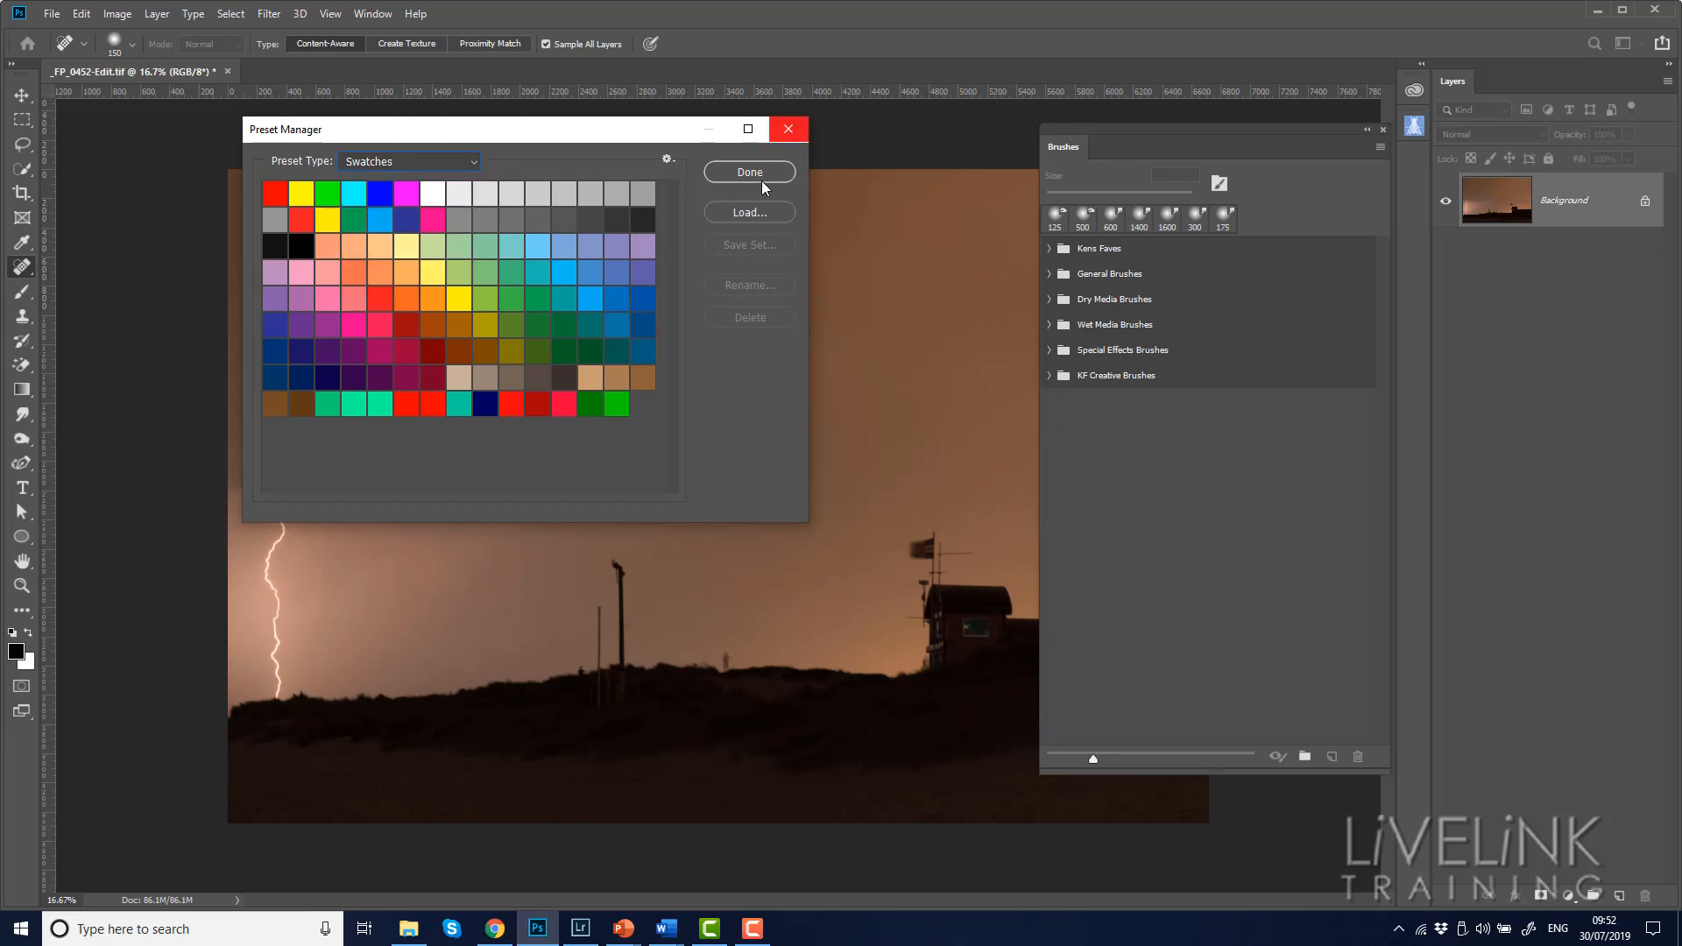
# Switch to File Explorer and inspect the backup files in the 3. Gradients, 4. Styles and 5. Patterns folders of 11. Assets Back up
pyautogui.click(408, 929)
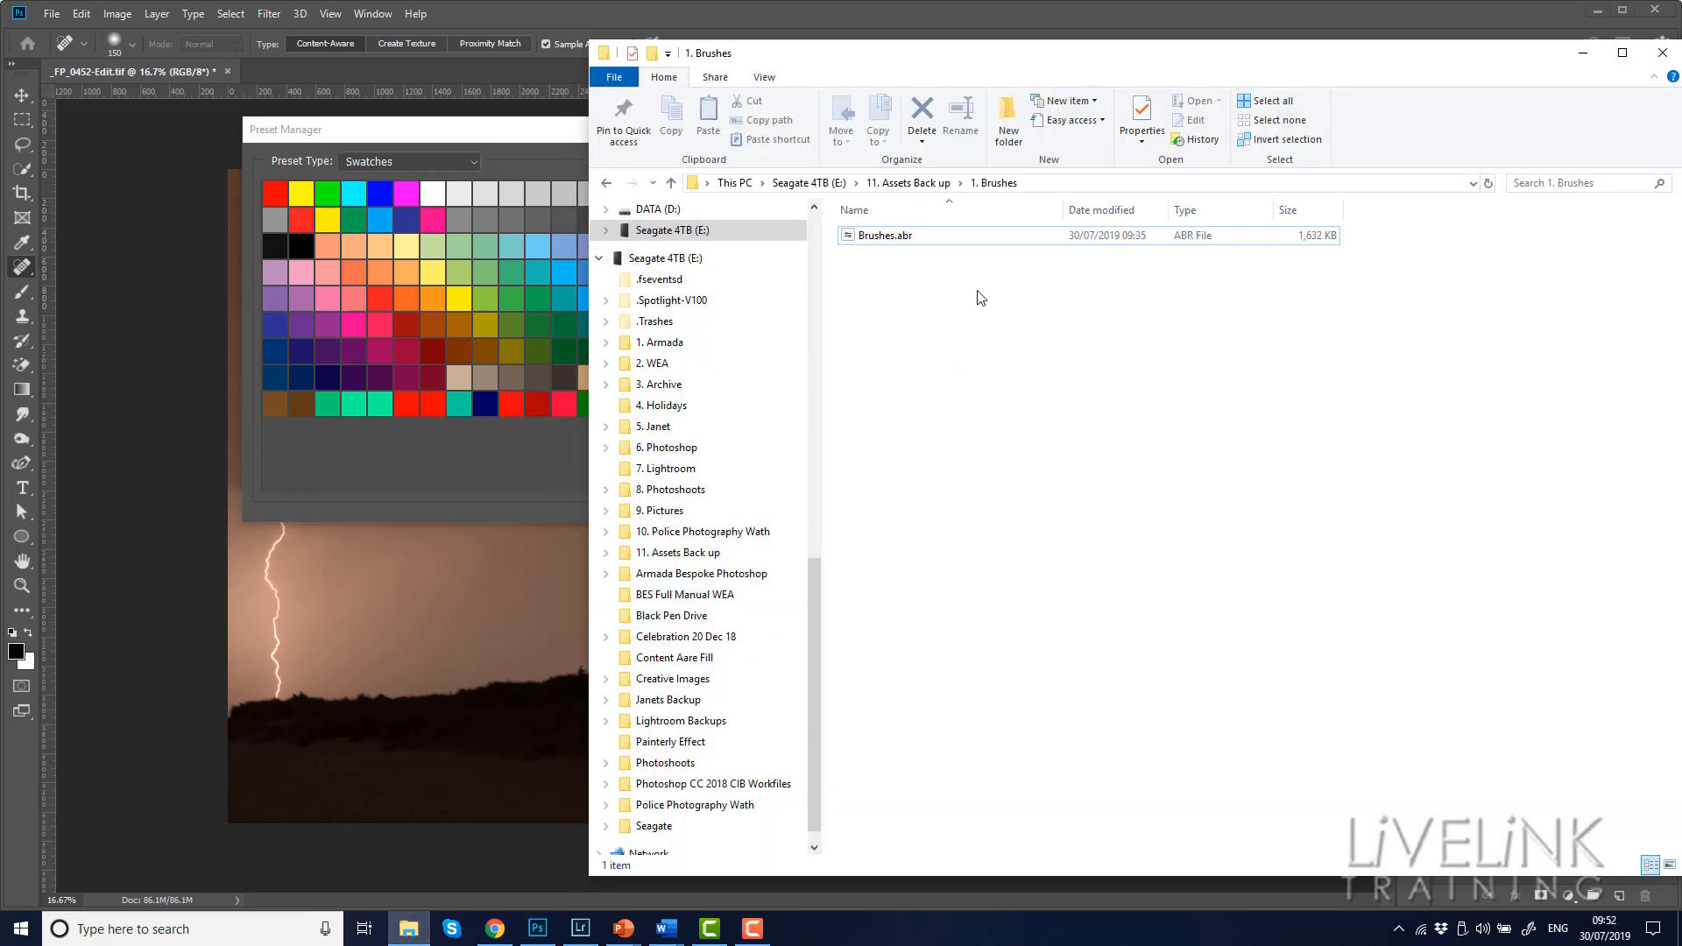
pyautogui.click(923, 189)
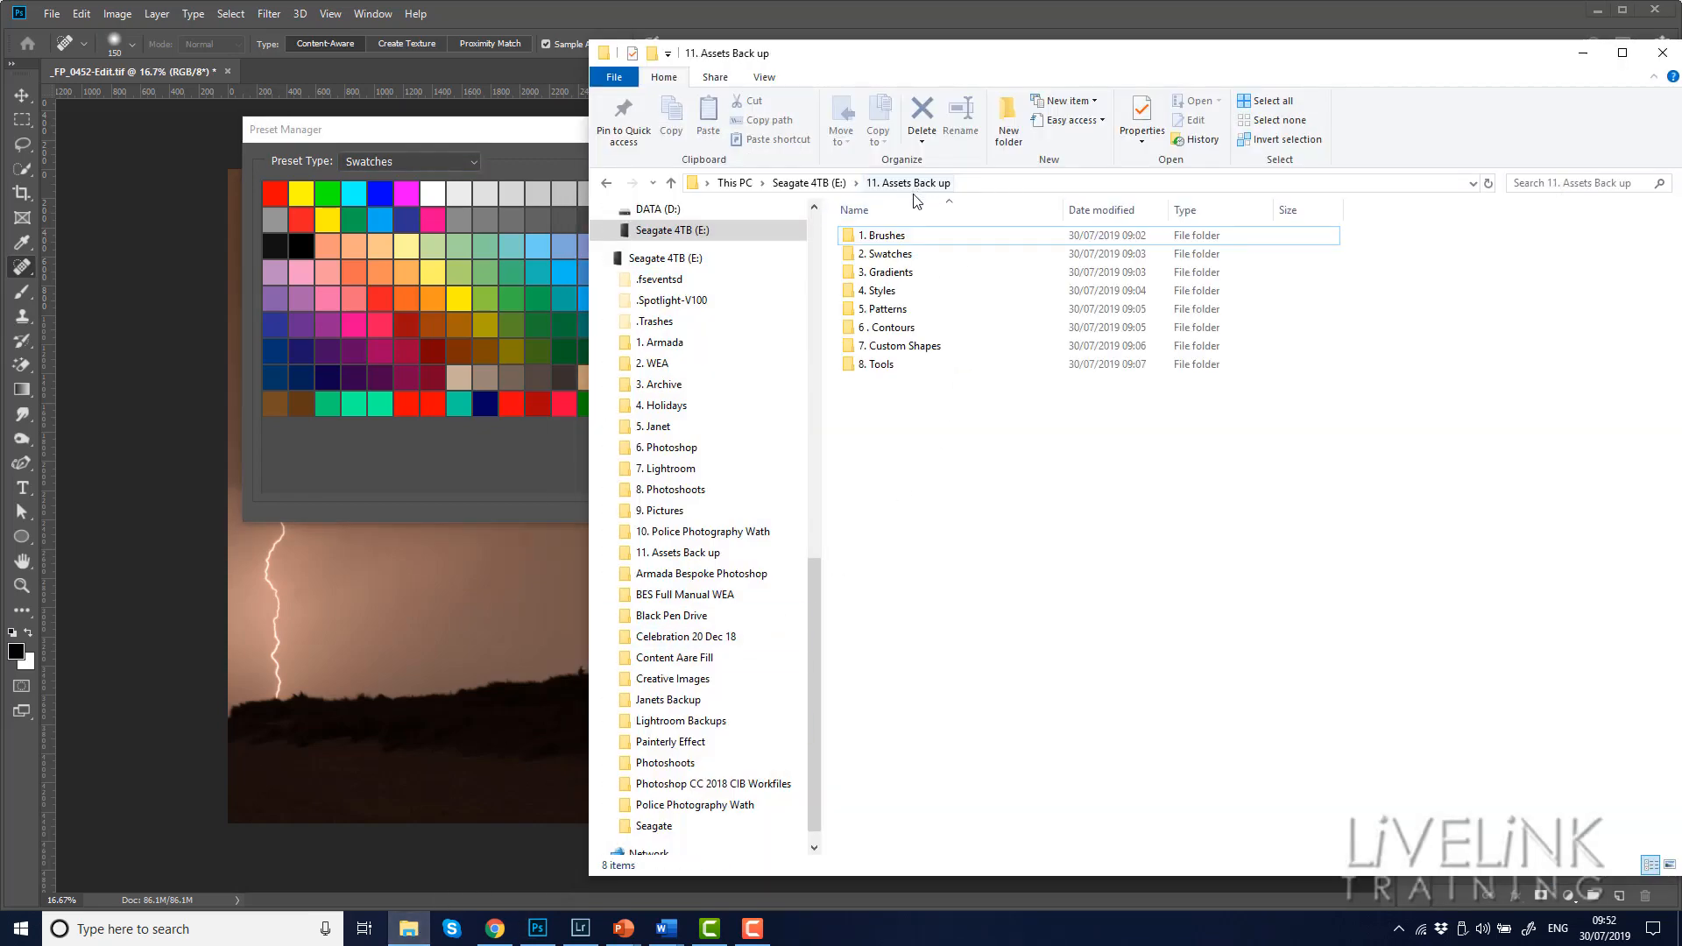
pyautogui.click(893, 275)
pyautogui.doubleClick(892, 274)
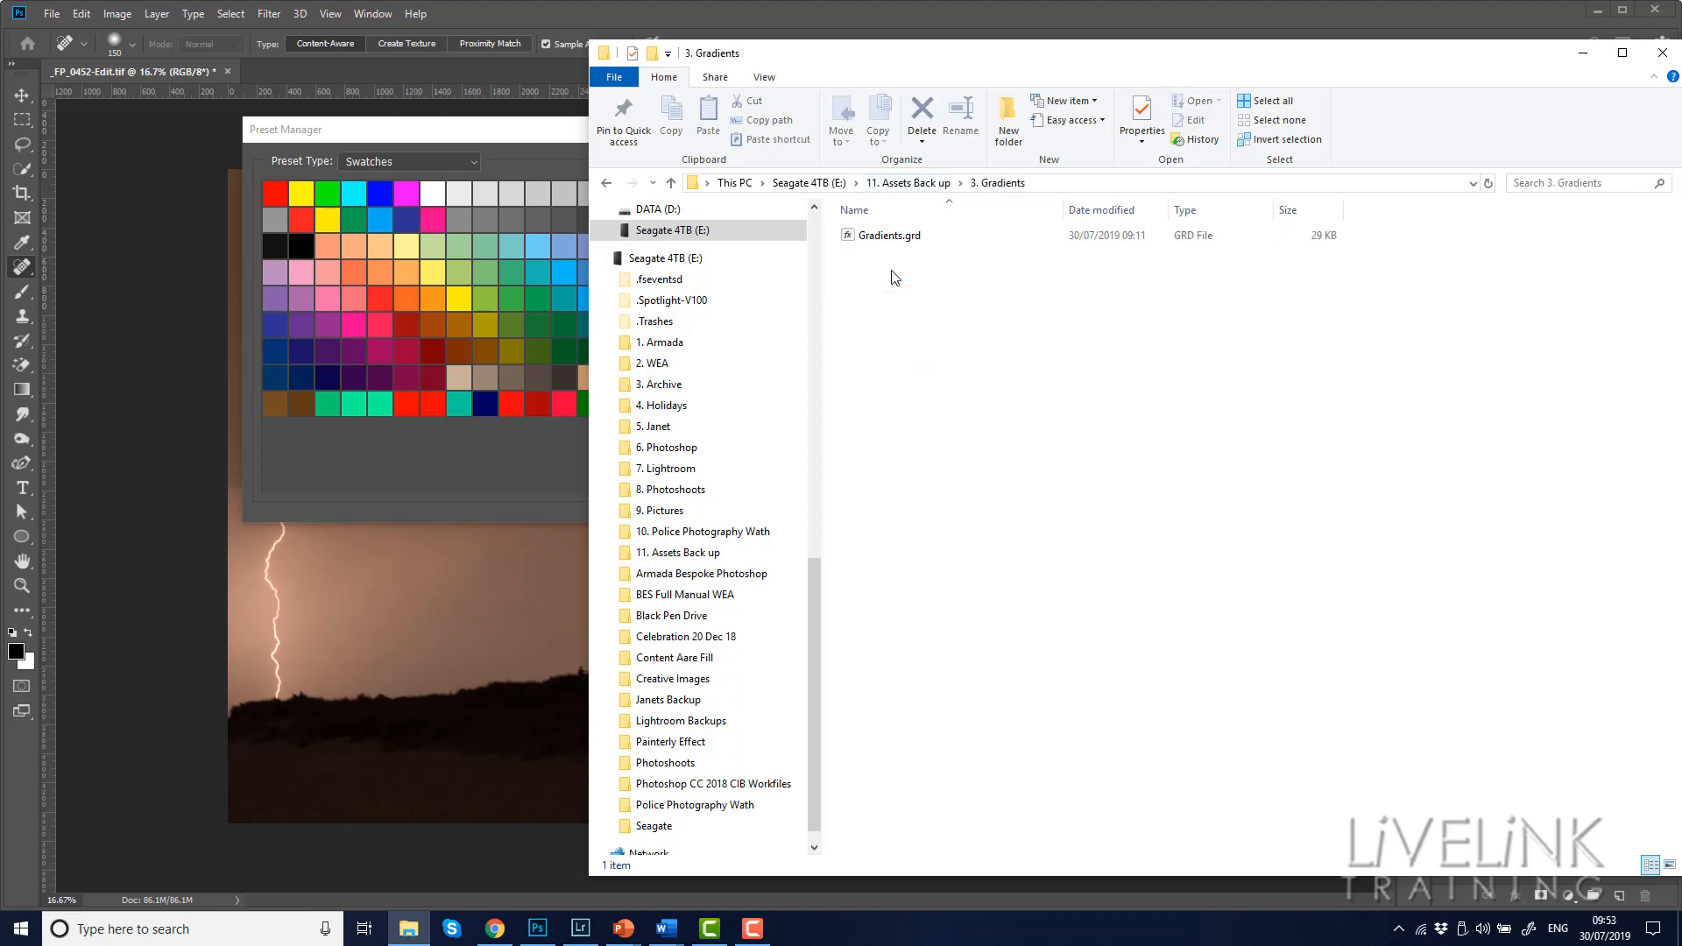
pyautogui.click(918, 184)
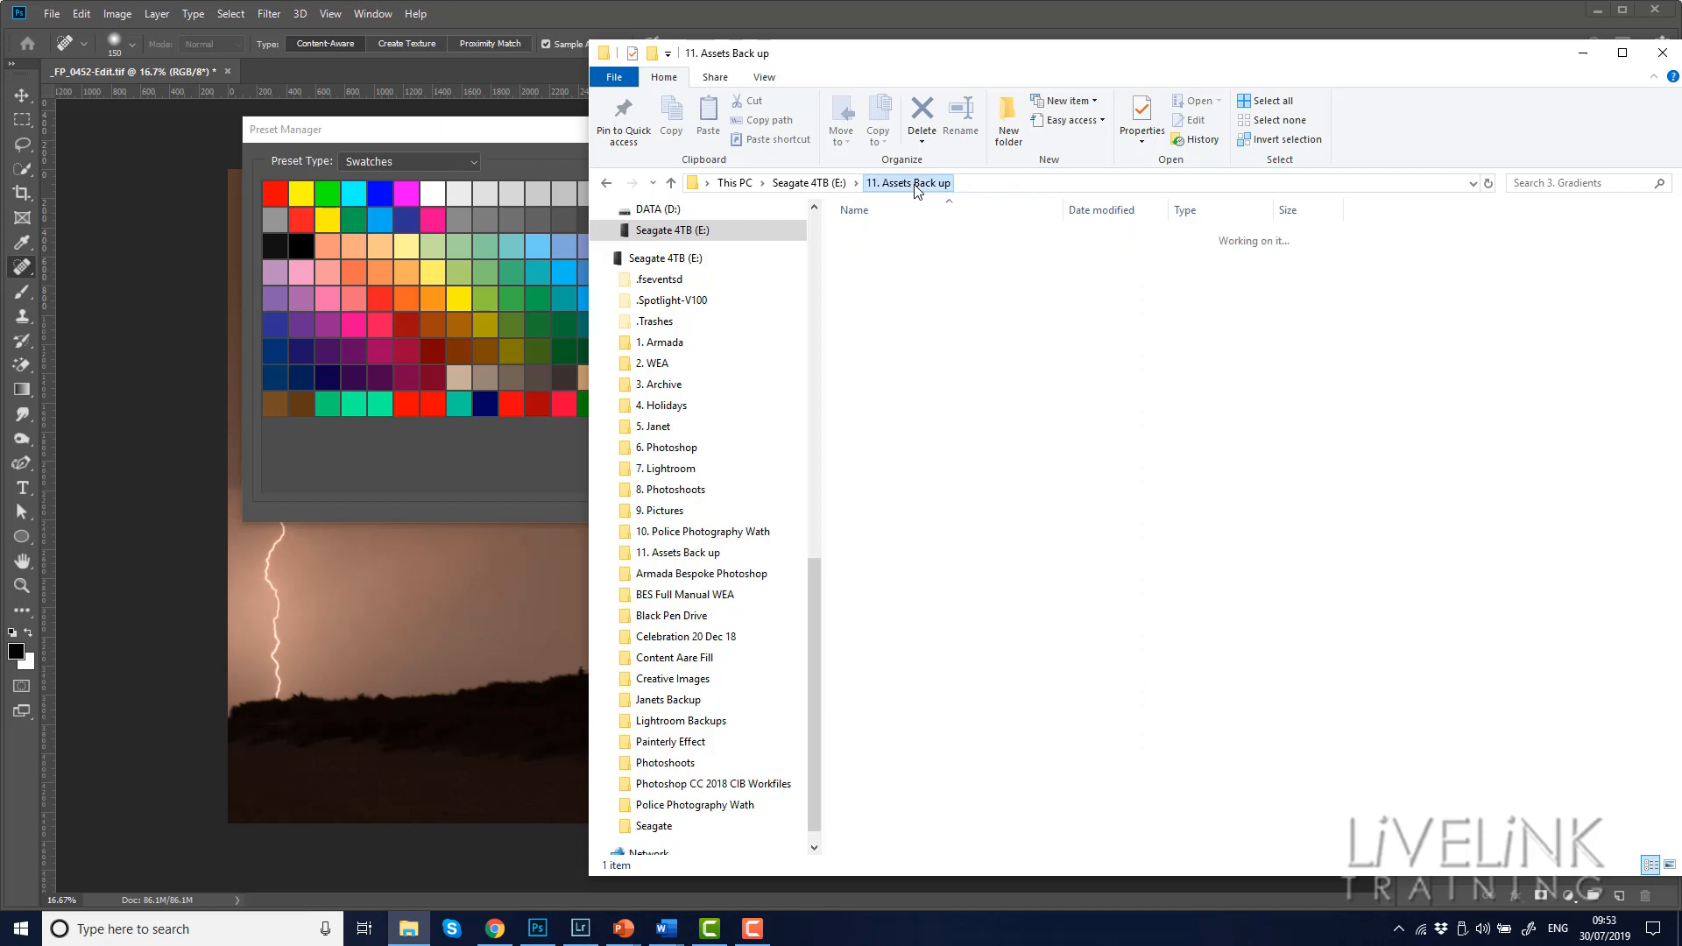
pyautogui.doubleClick(890, 293)
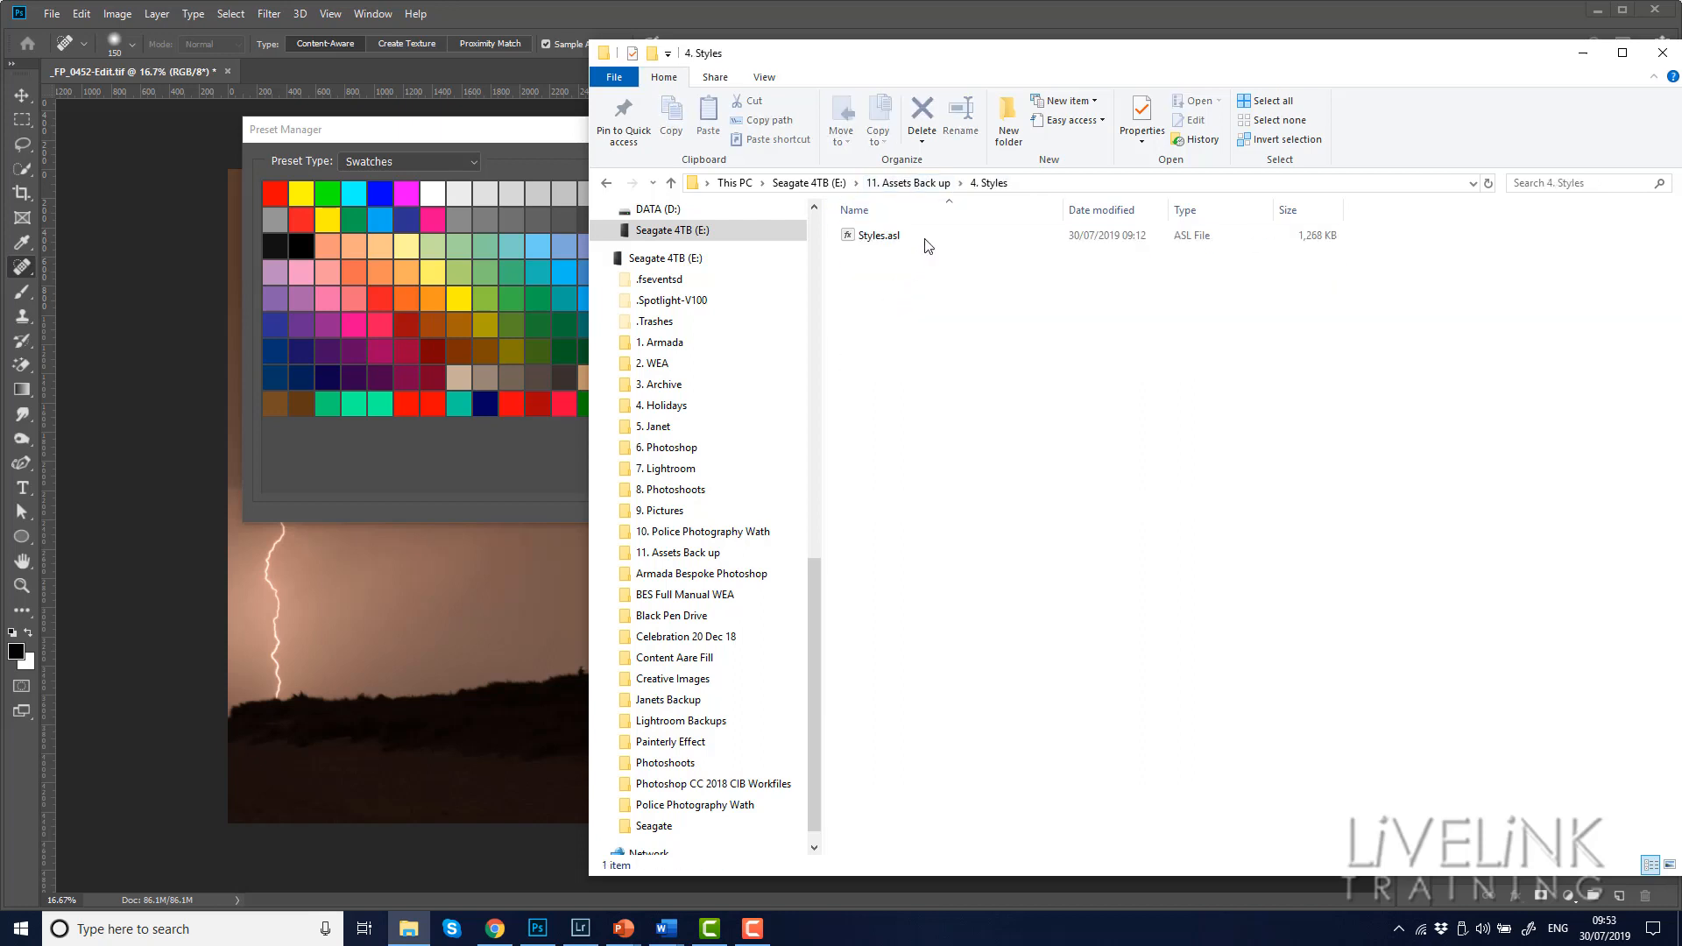
pyautogui.click(917, 185)
pyautogui.doubleClick(890, 308)
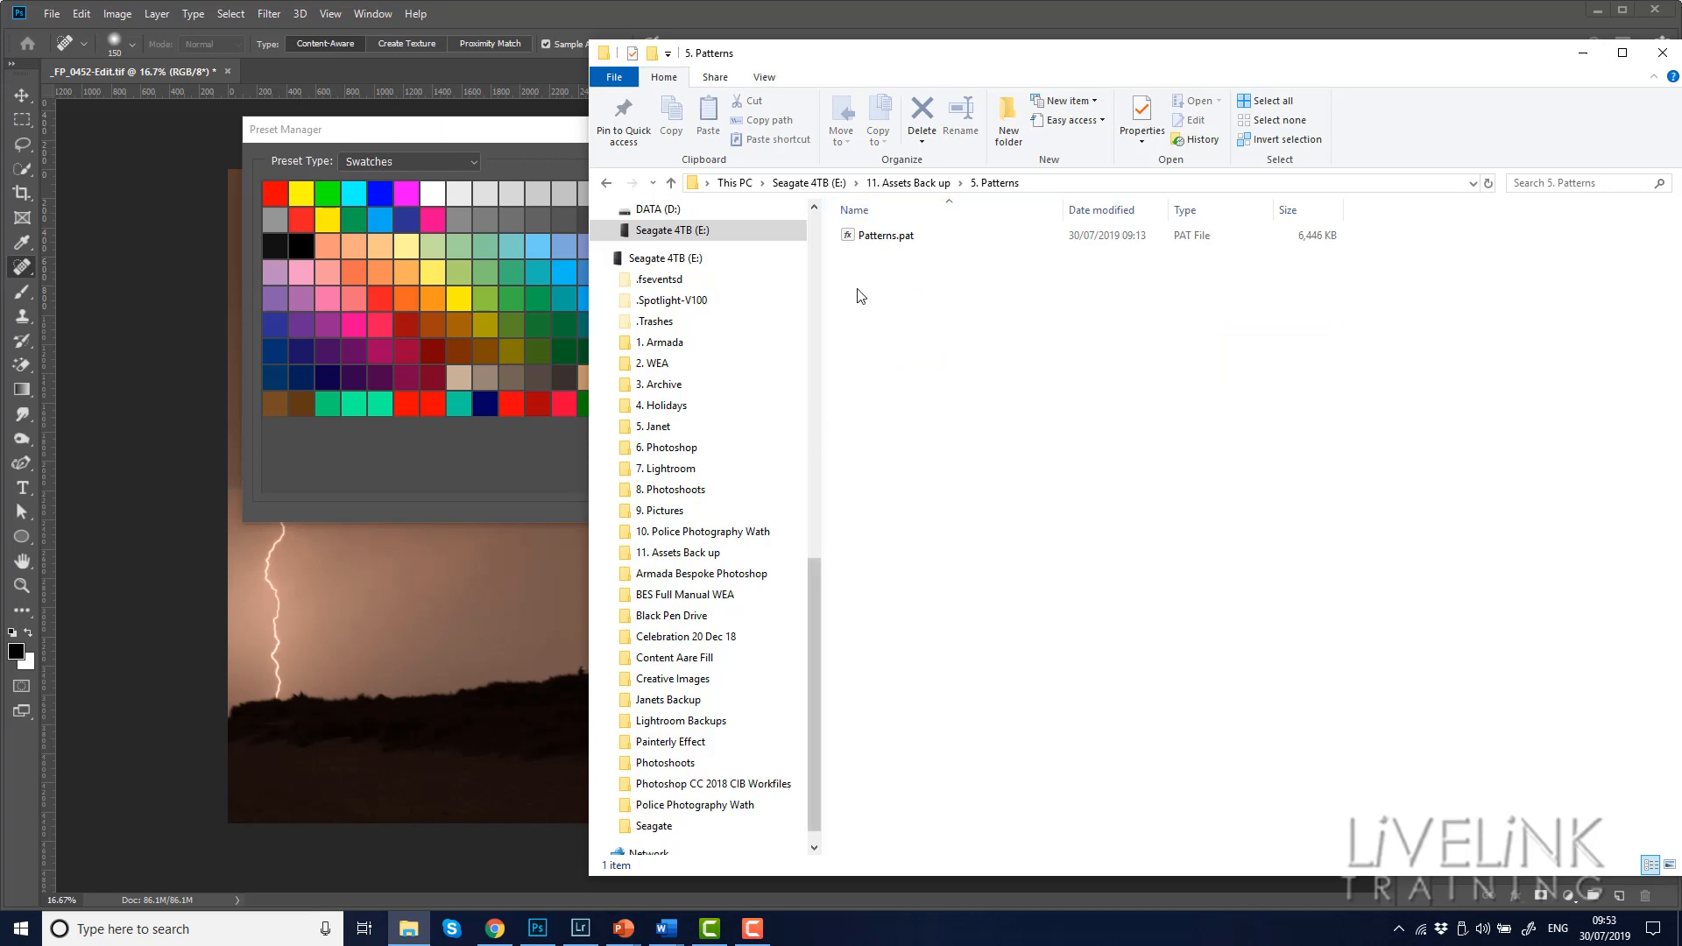
pyautogui.click(909, 236)
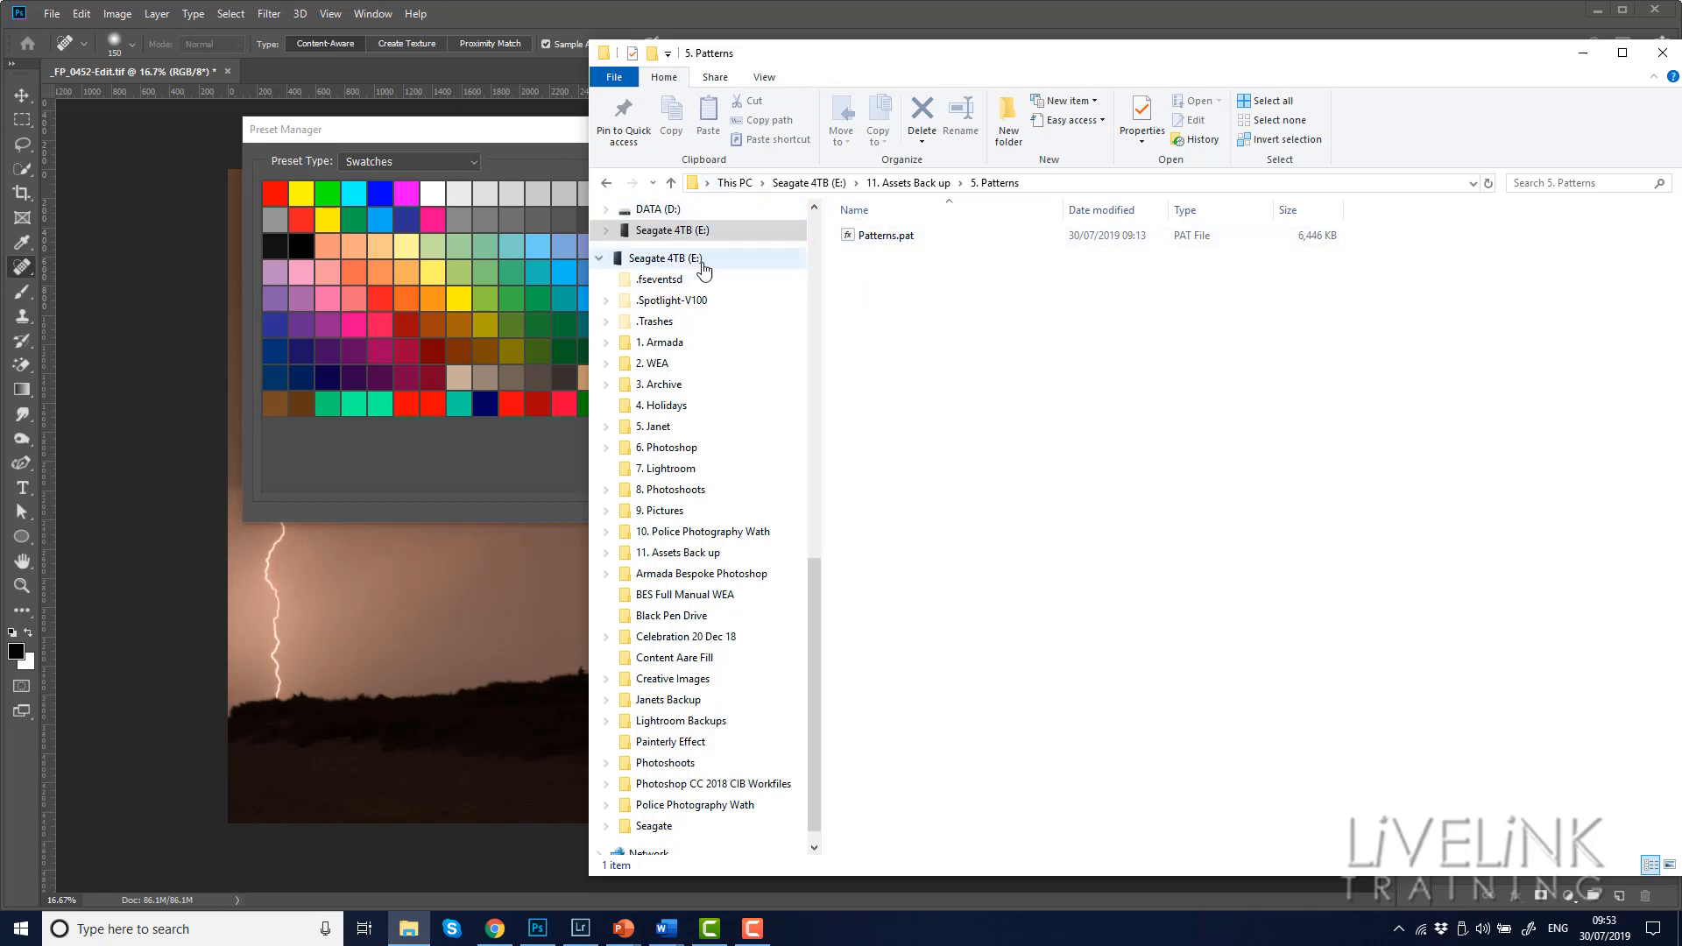
# Switch back to Photoshop and set the Preset Manager's preset type to Brushes
pyautogui.click(493, 129)
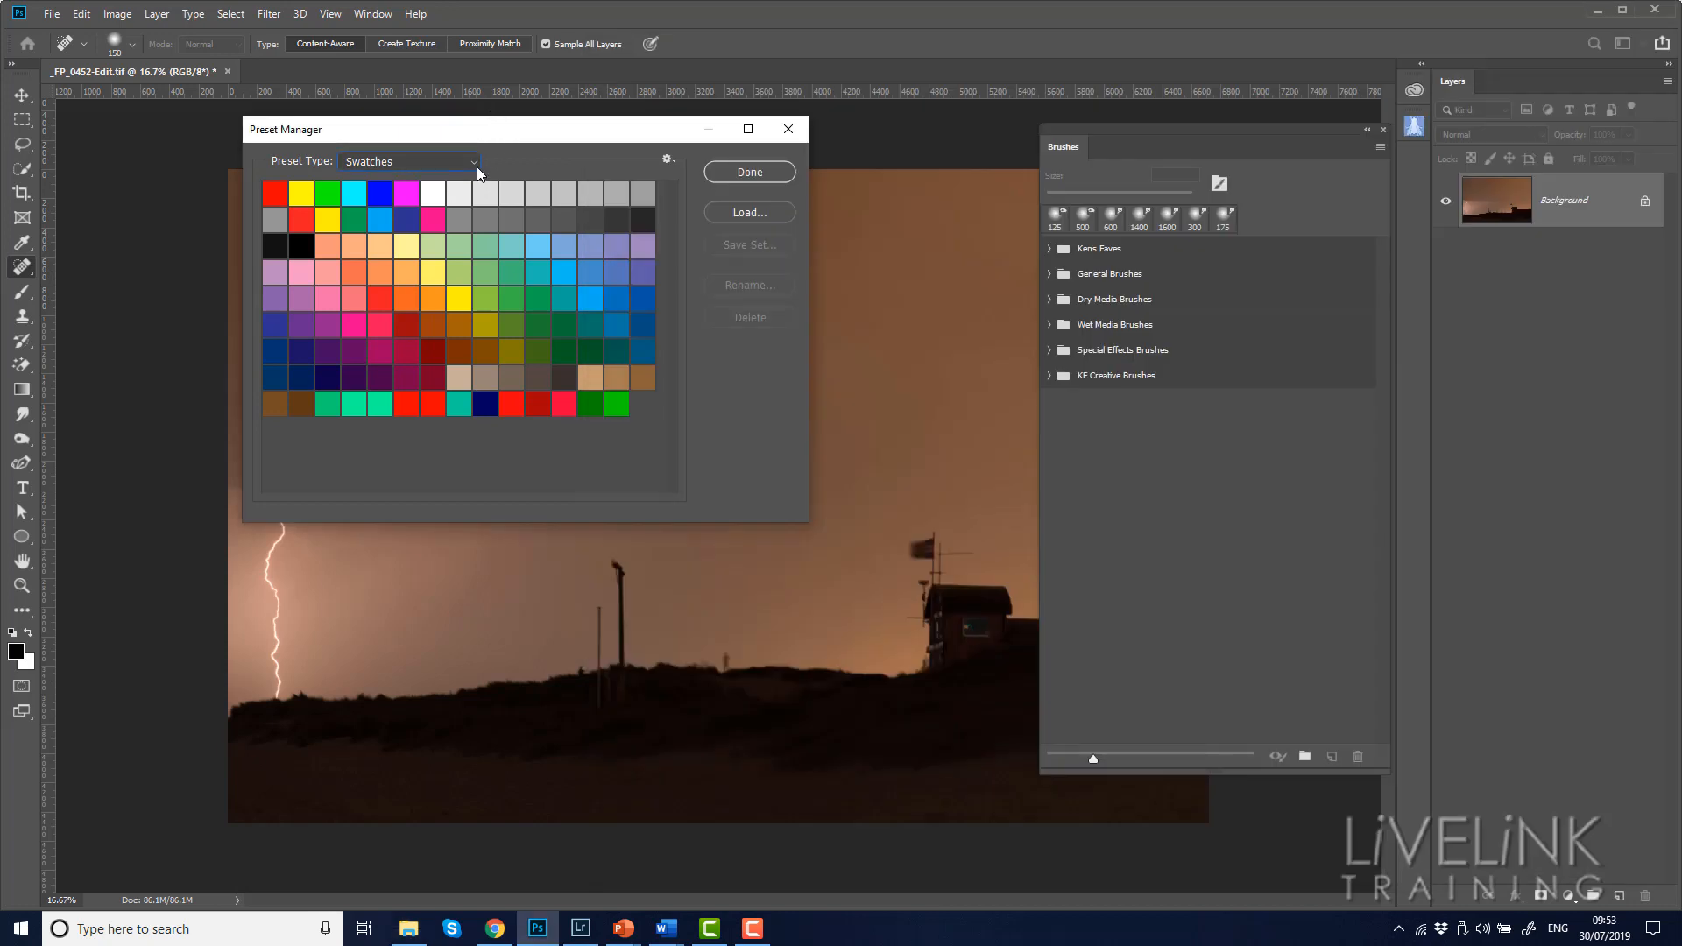
pyautogui.click(475, 165)
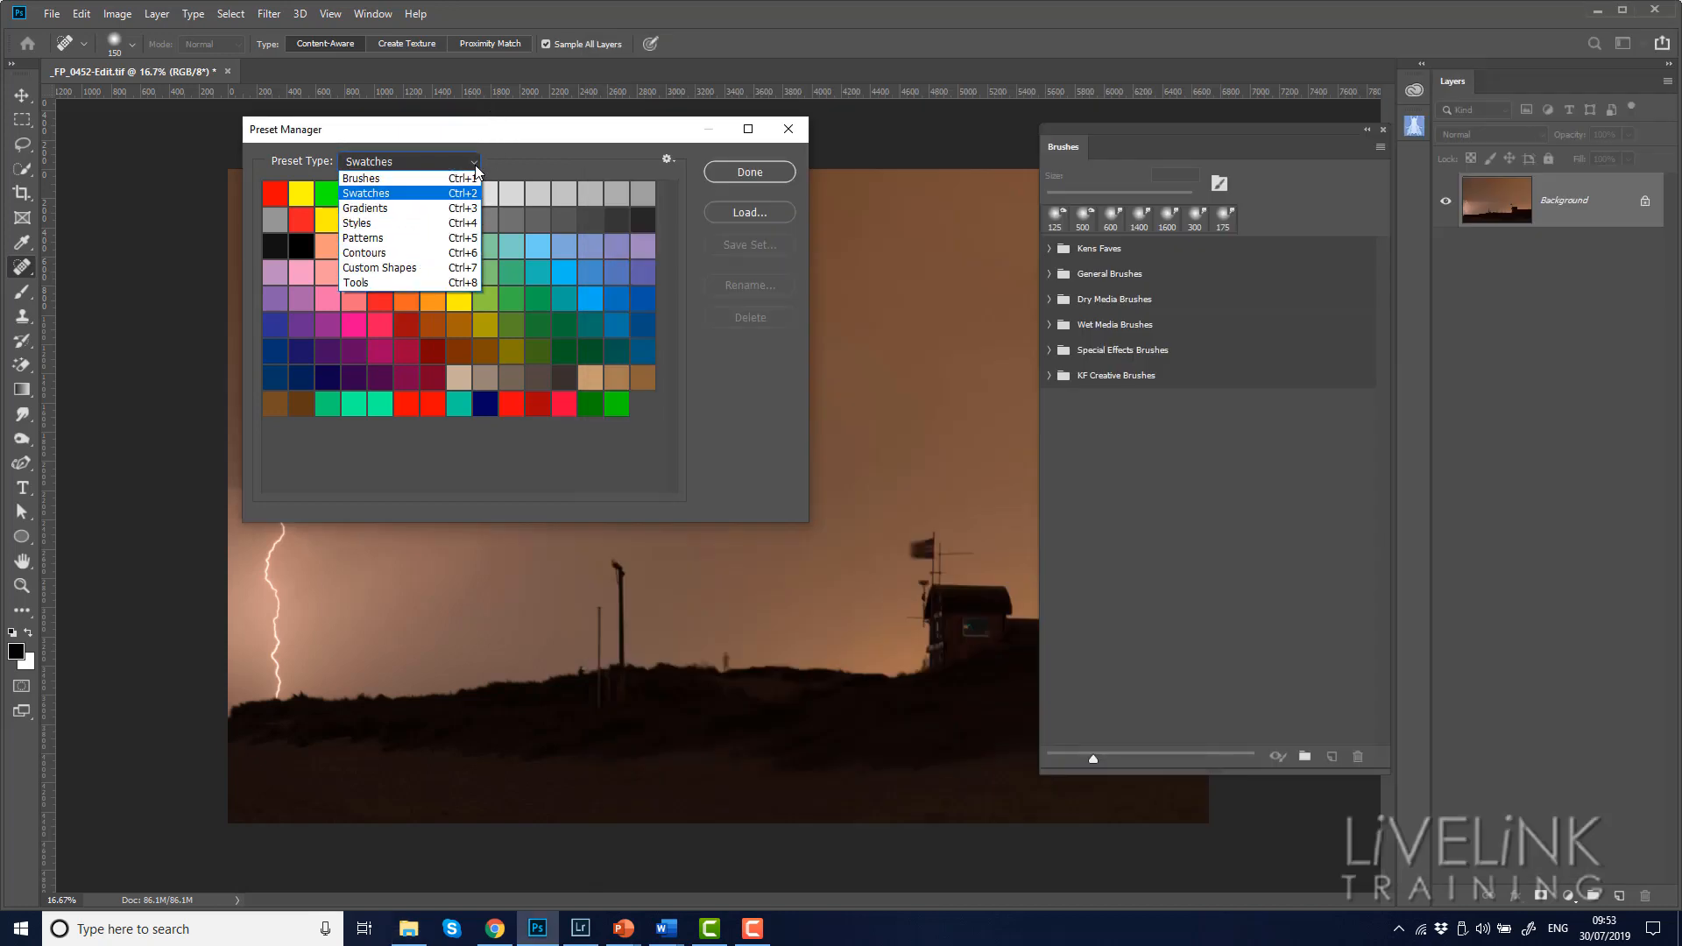
pyautogui.click(382, 179)
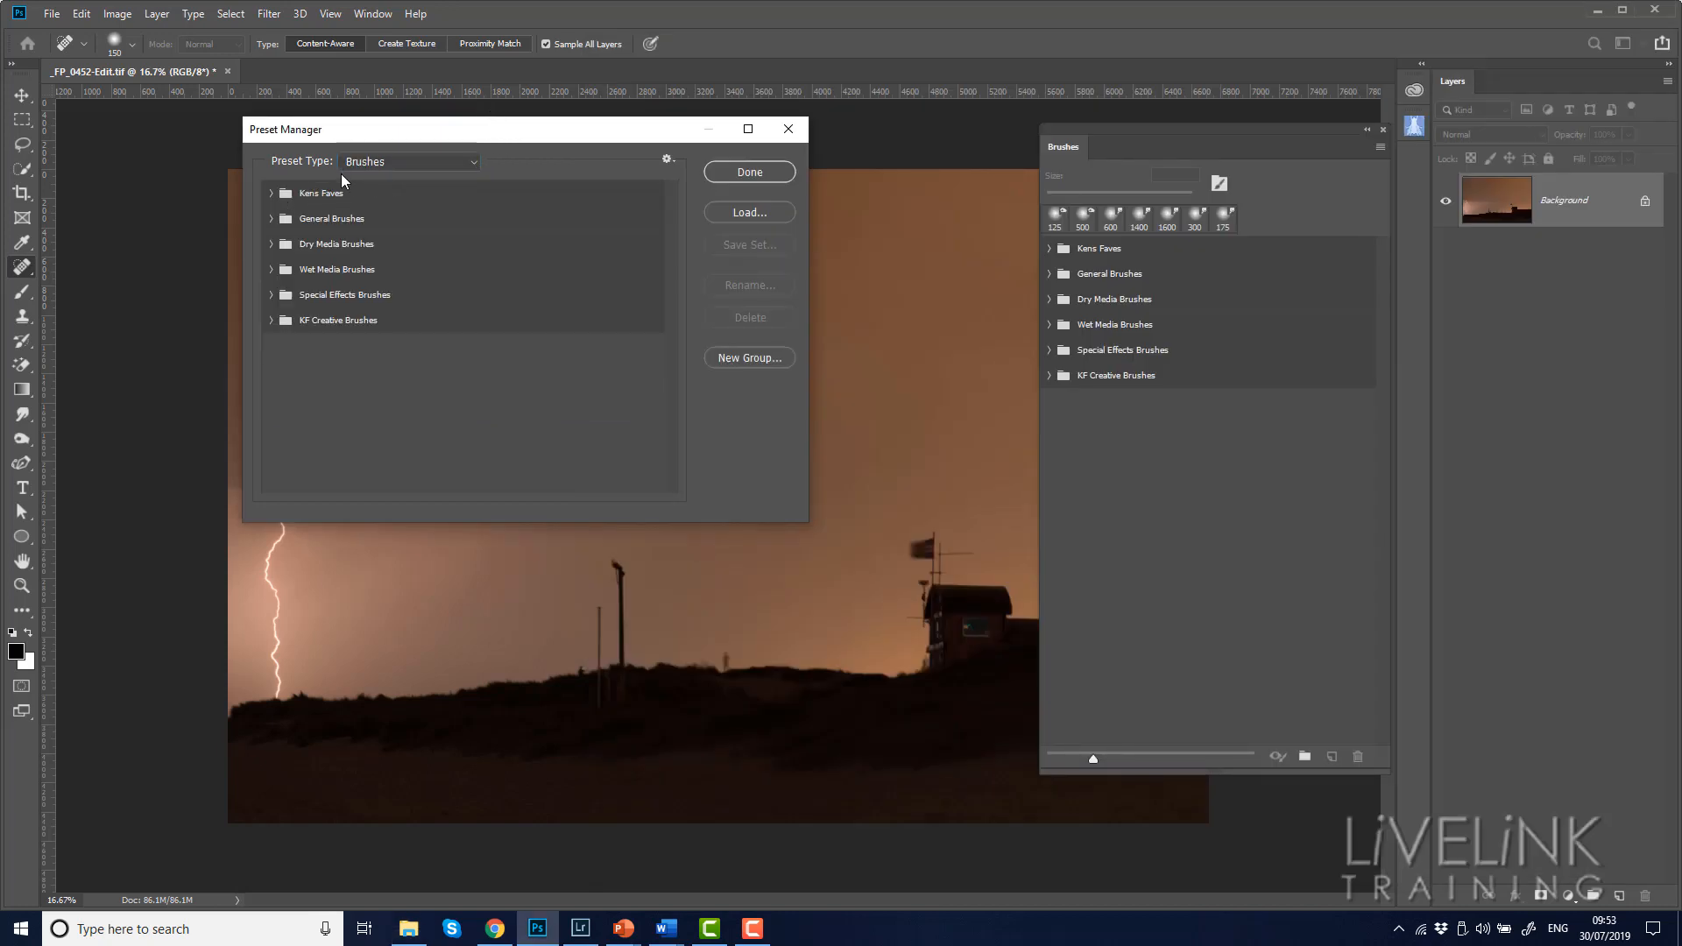
# Delete all the brush groups, from Kens Faves through KF Creative Brushes, from the Preset Manager
pyautogui.click(391, 197)
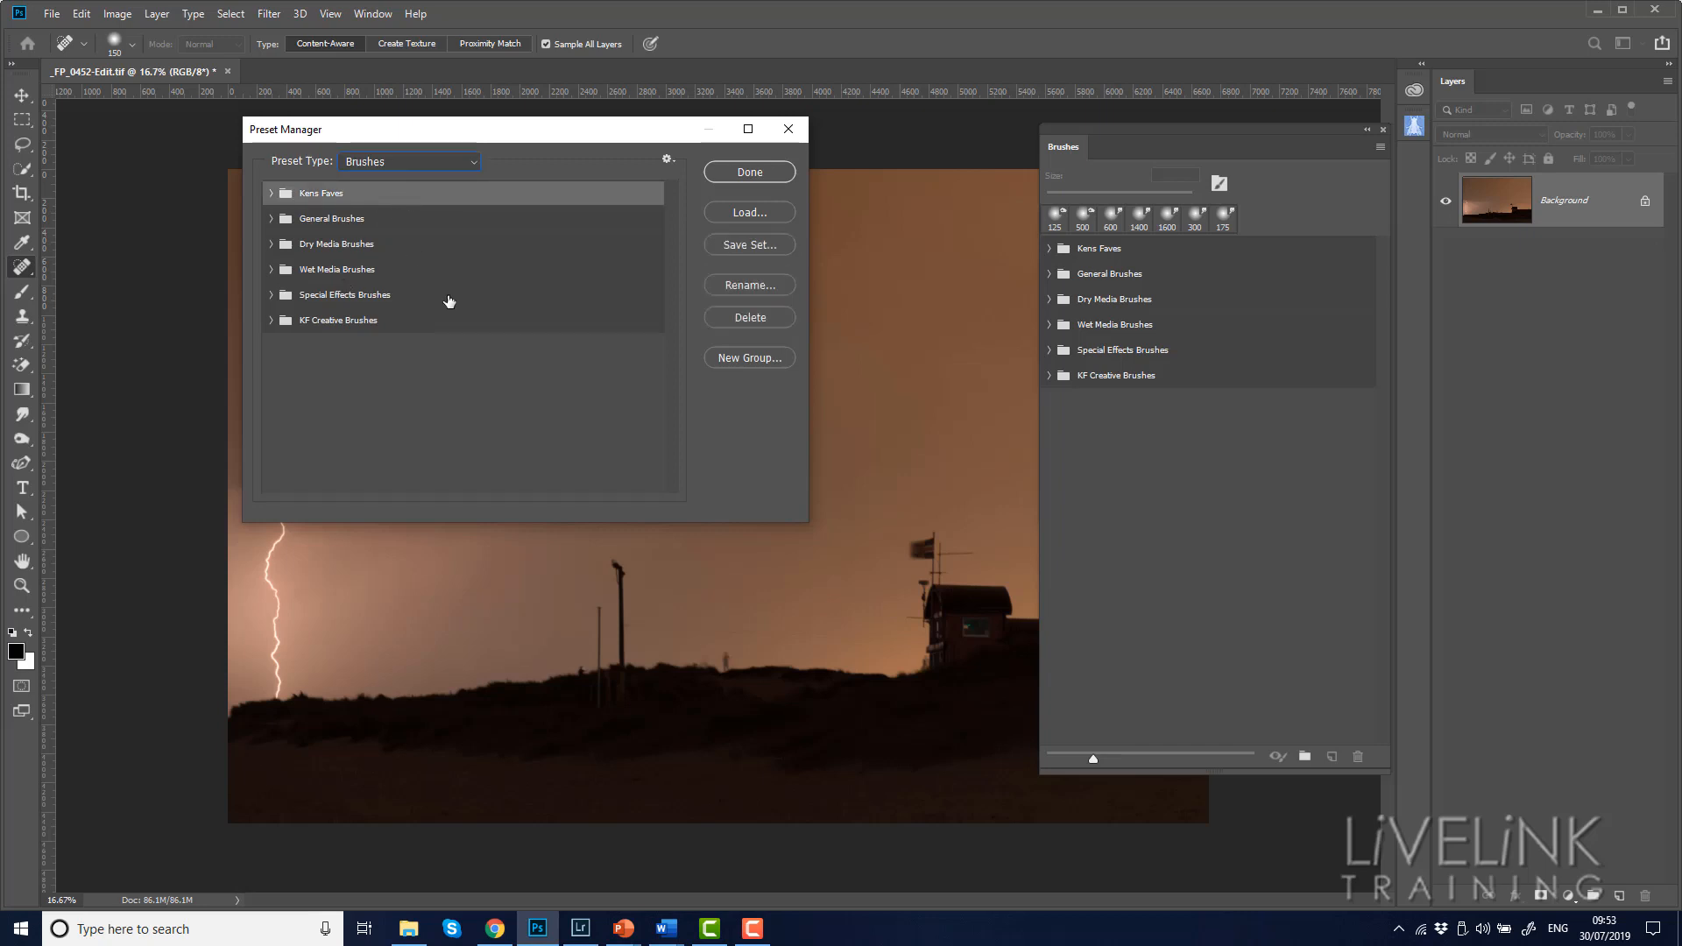
pyautogui.keyDown('shift'); pyautogui.click(451, 329); pyautogui.keyUp('shift')
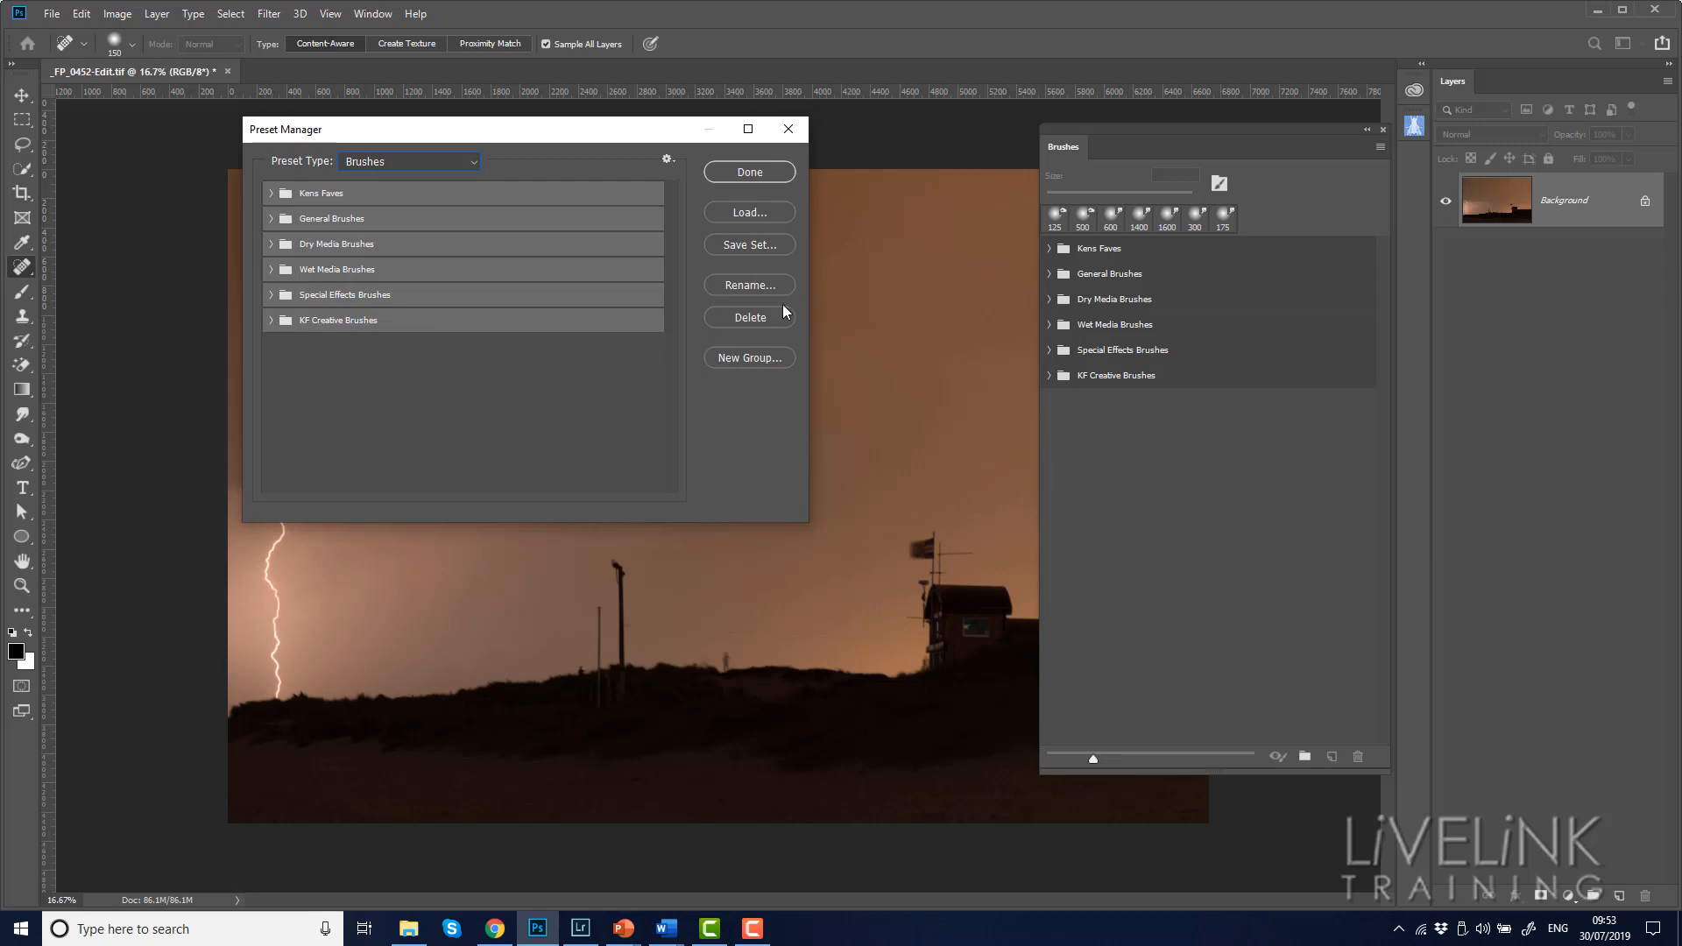
pyautogui.click(749, 318)
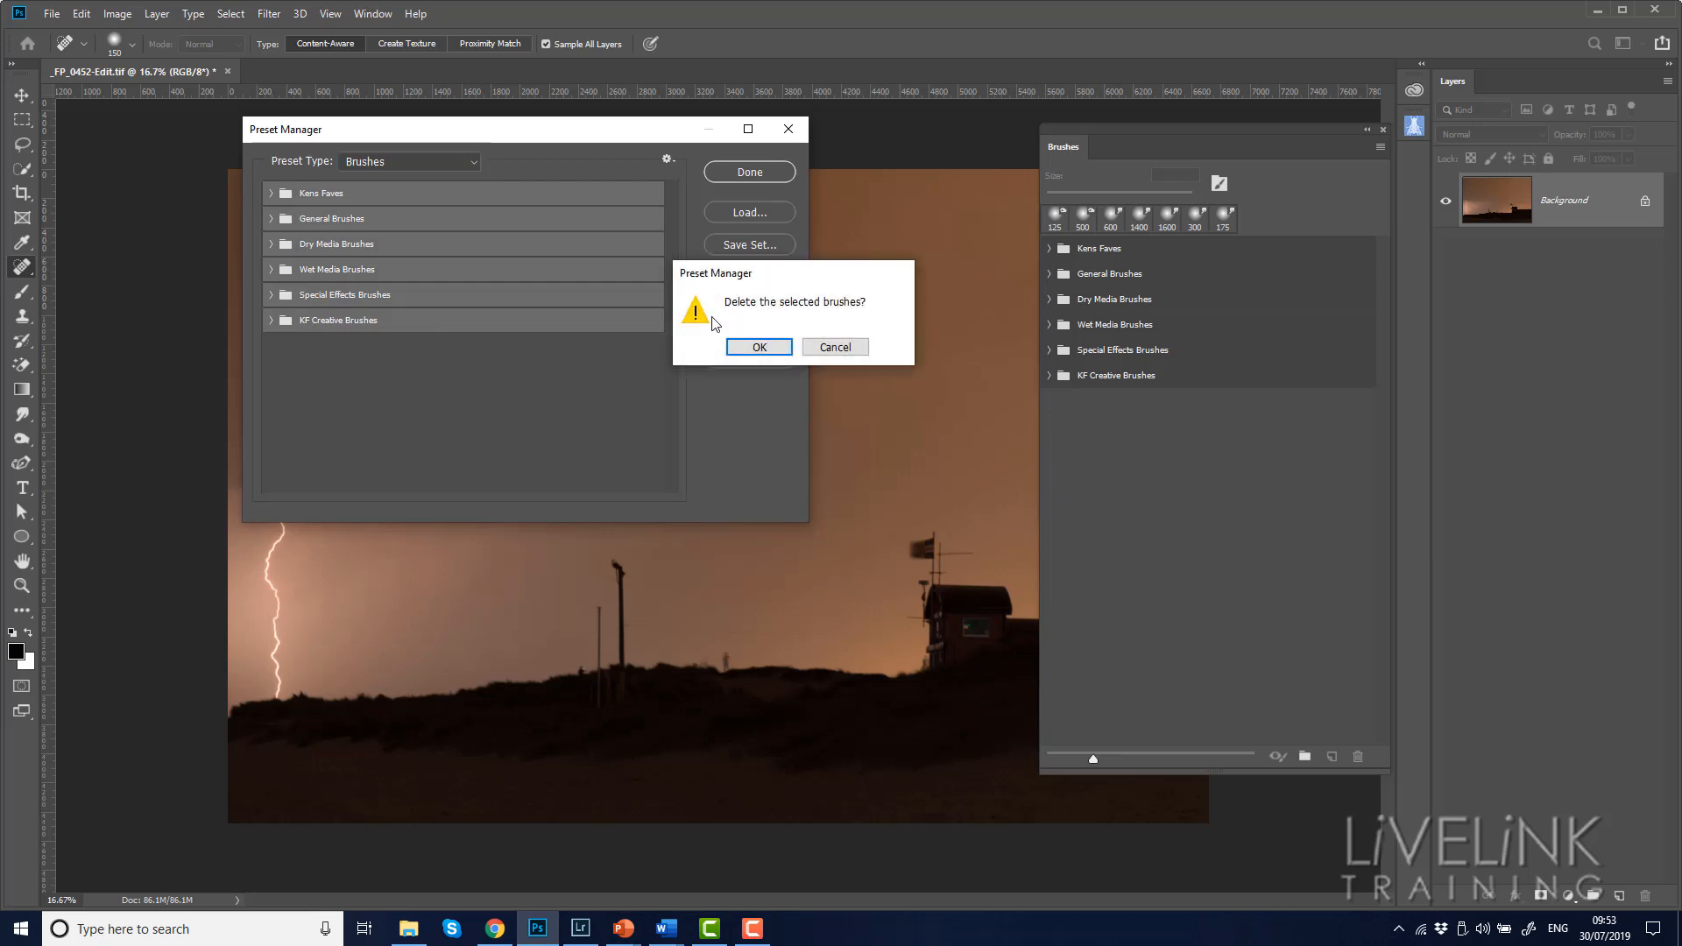
pyautogui.click(762, 349)
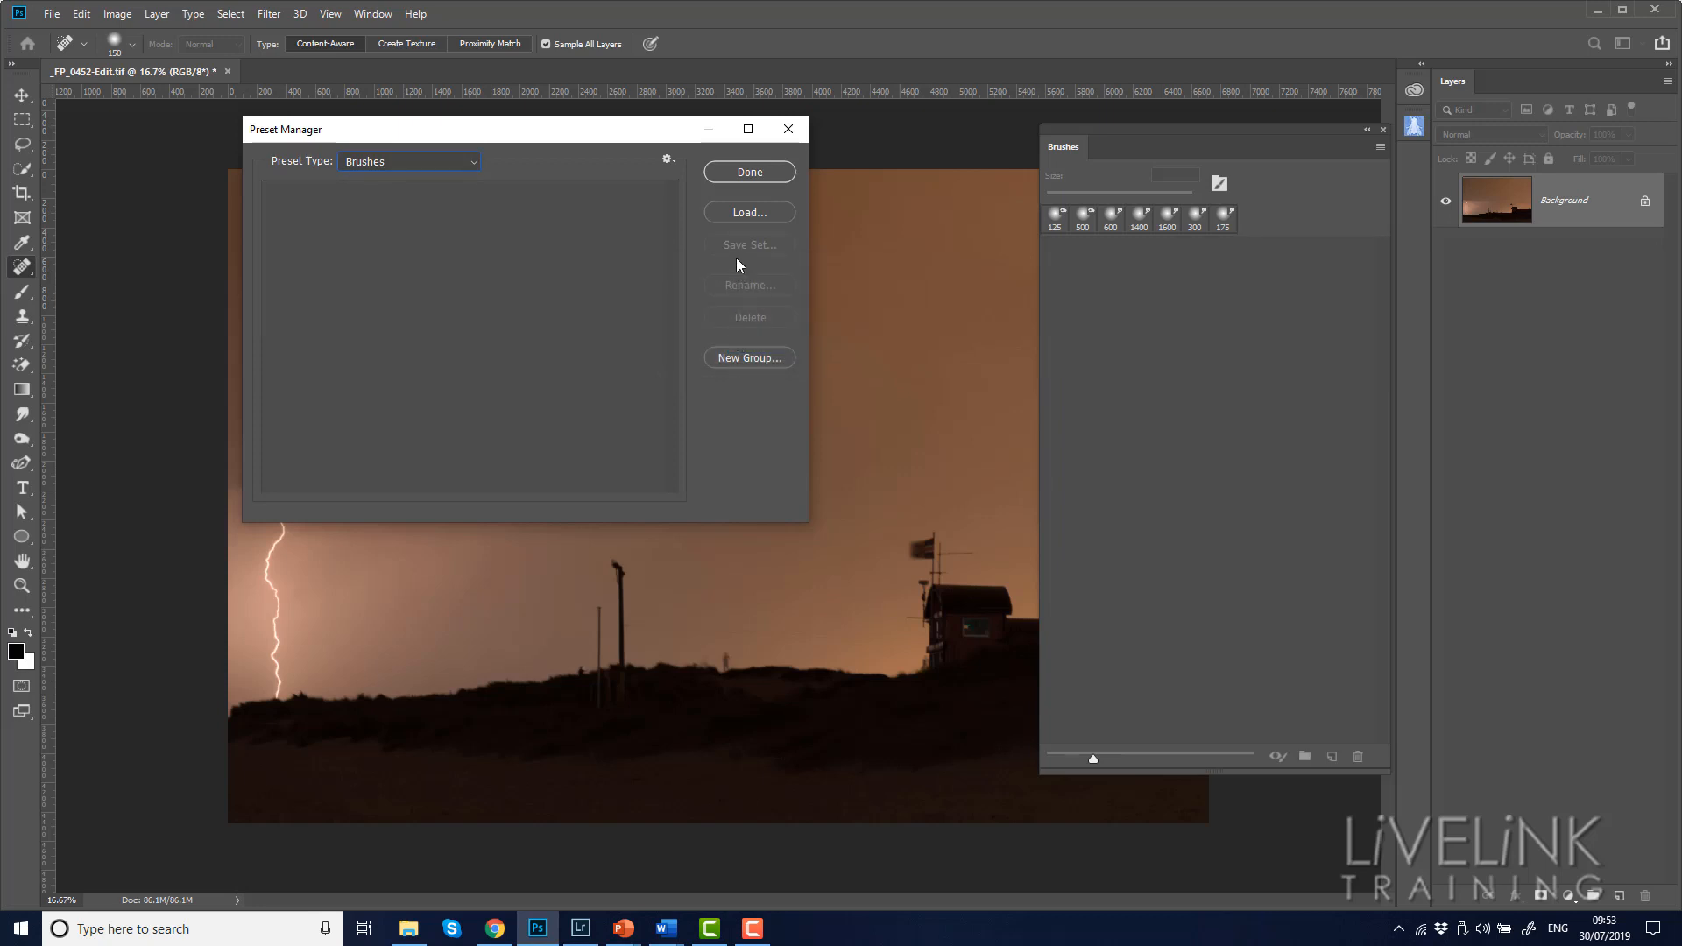
# Load Brushes.abr from the 1. Brushes folder of 11. Assets Back up into the Preset Manager
pyautogui.click(751, 214)
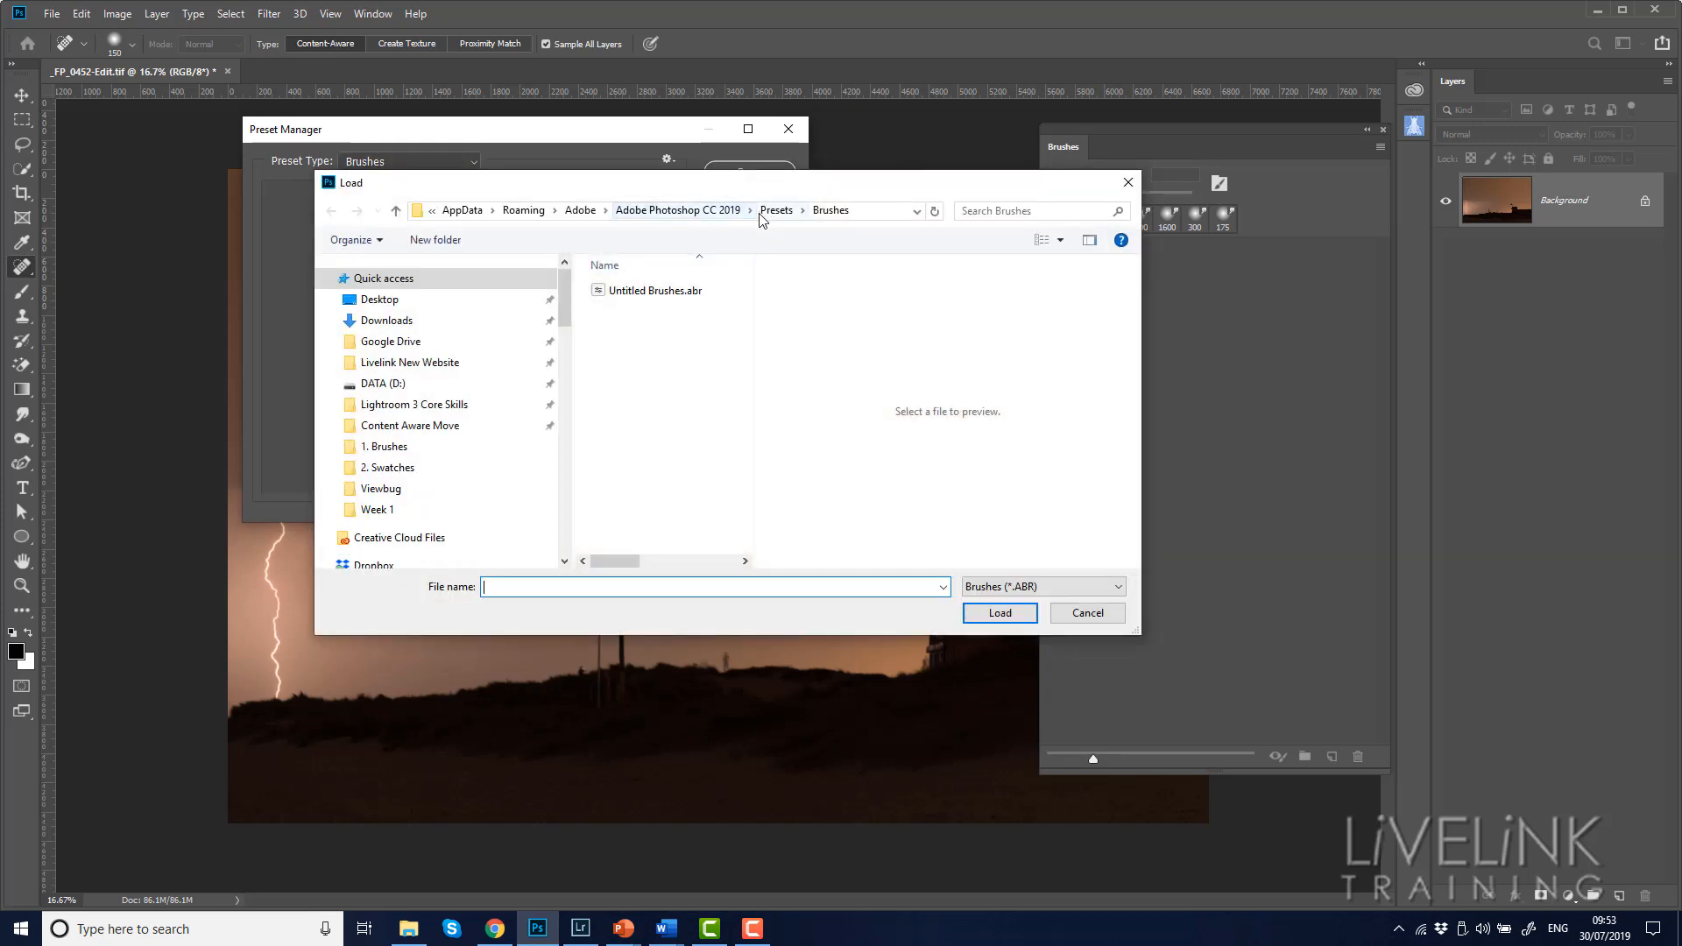
pyautogui.moveTo(569, 302); pyautogui.dragTo(555, 487)
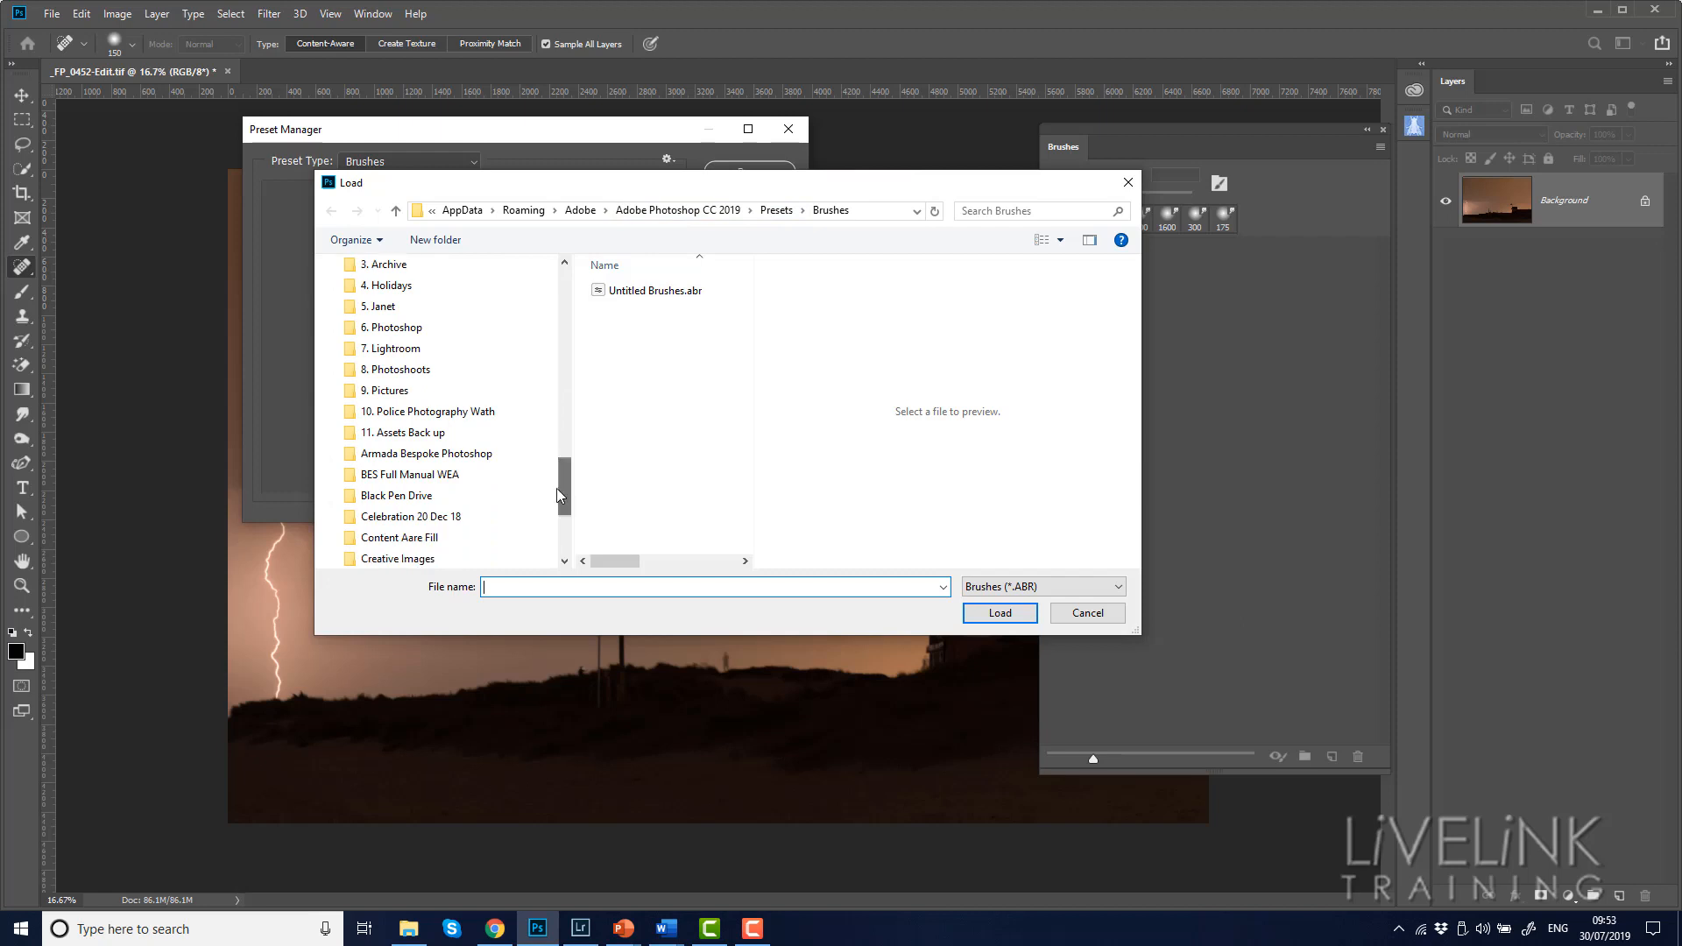
pyautogui.click(436, 432)
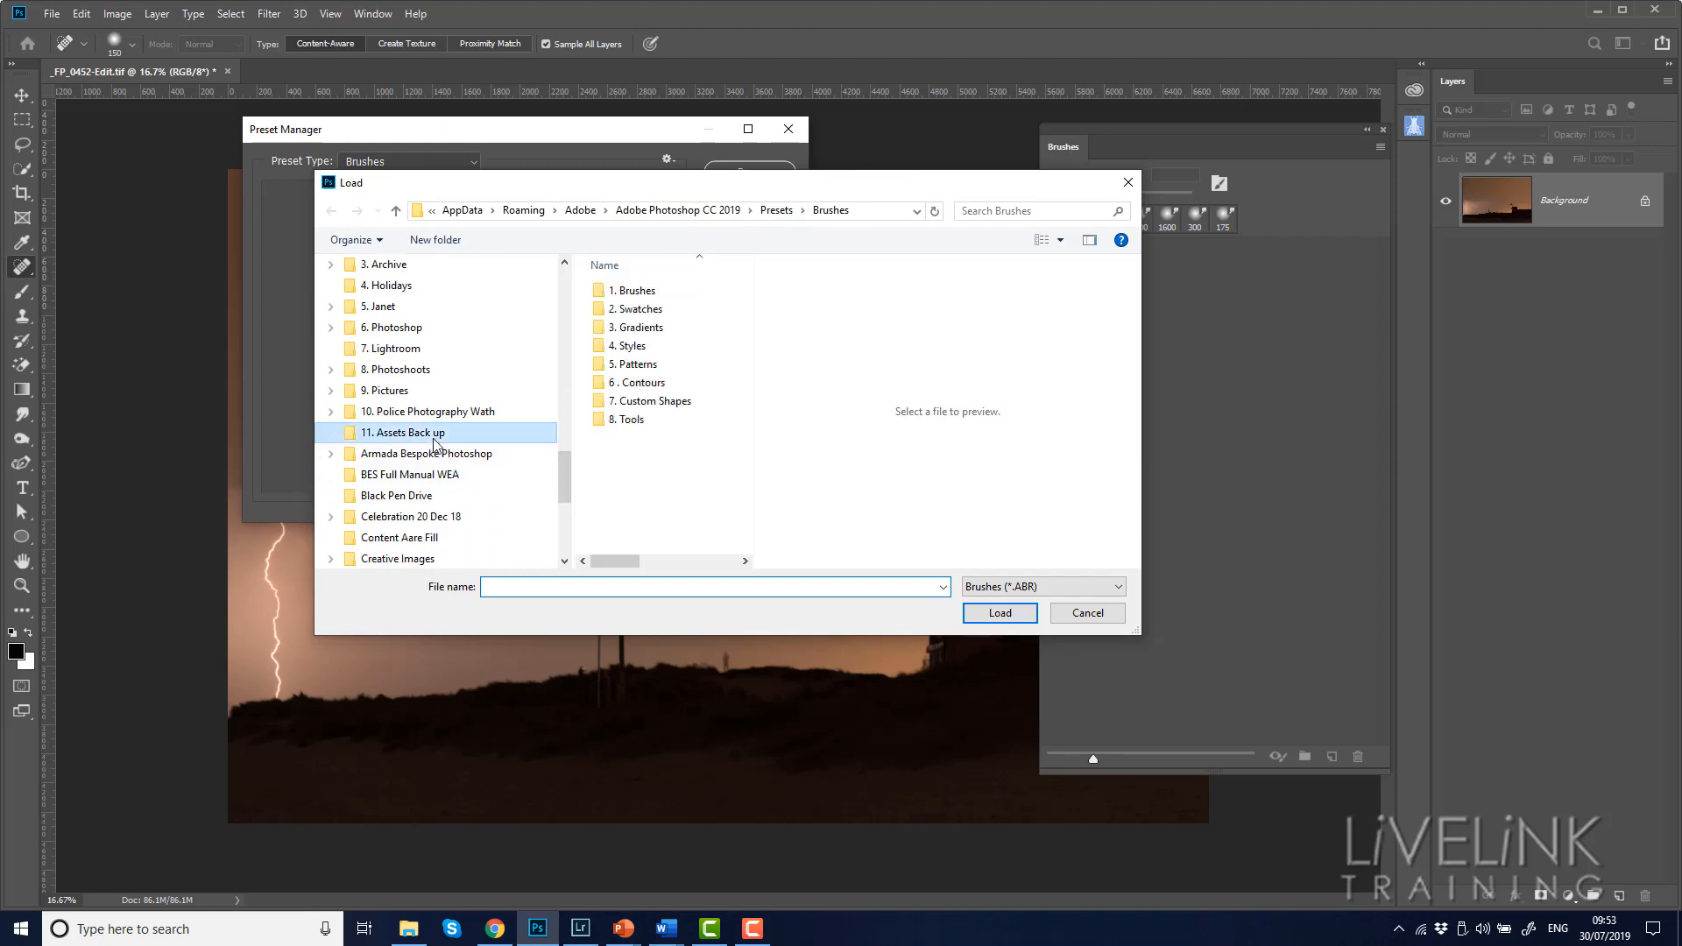
pyautogui.doubleClick(638, 293)
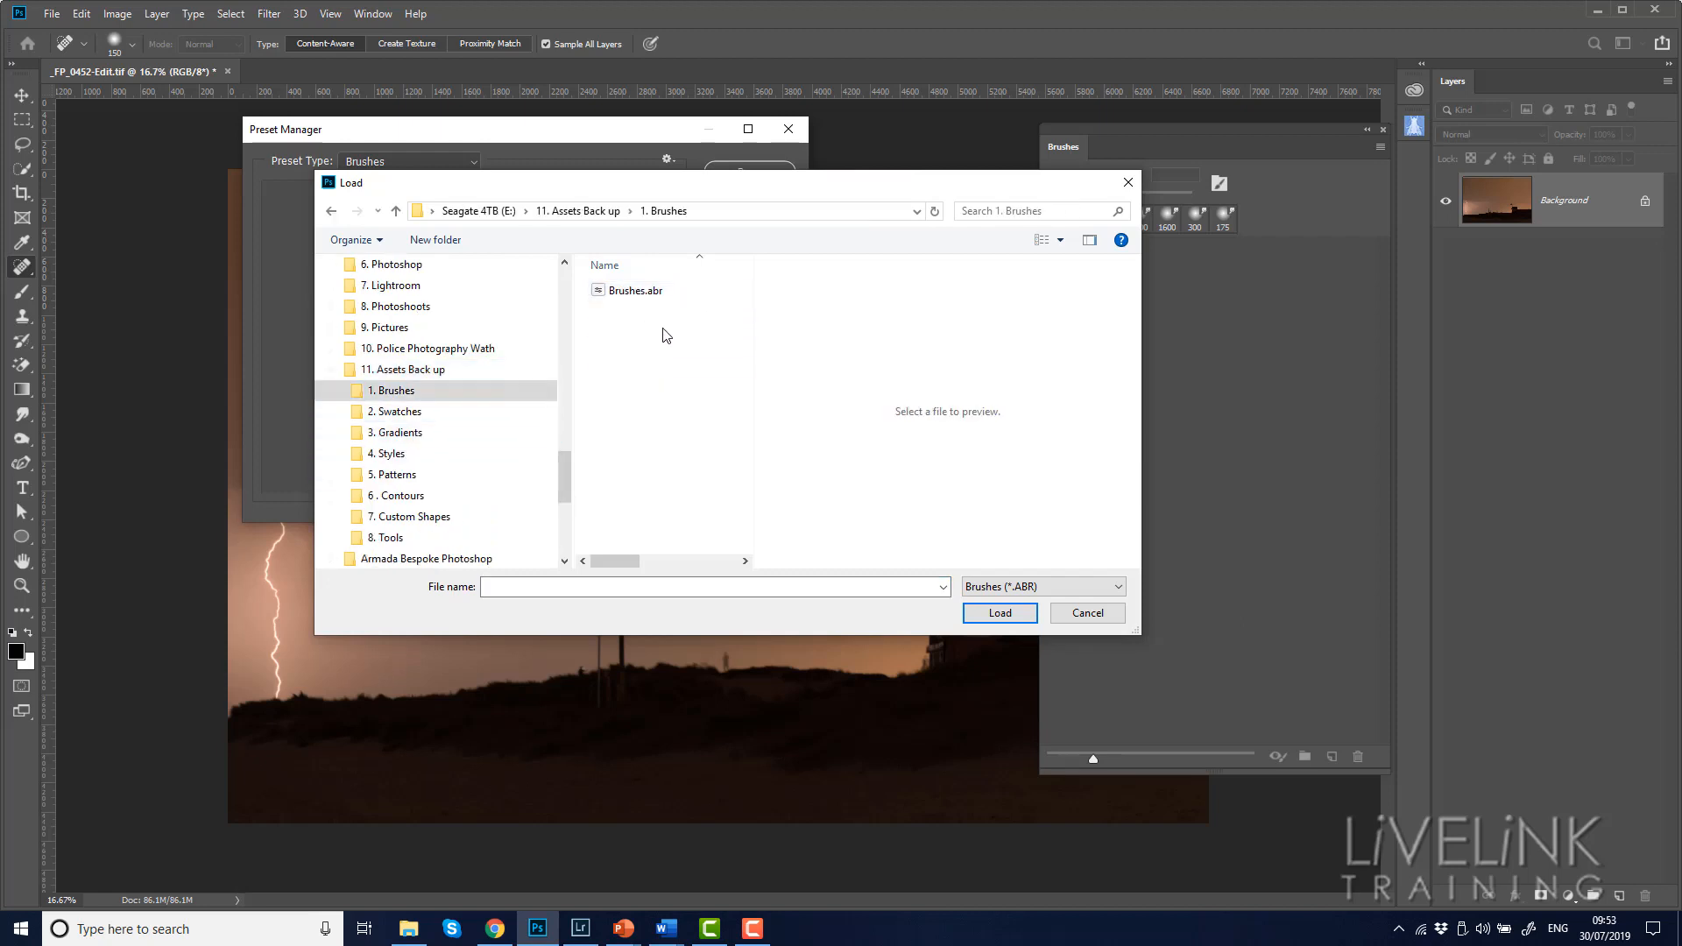
pyautogui.click(635, 295)
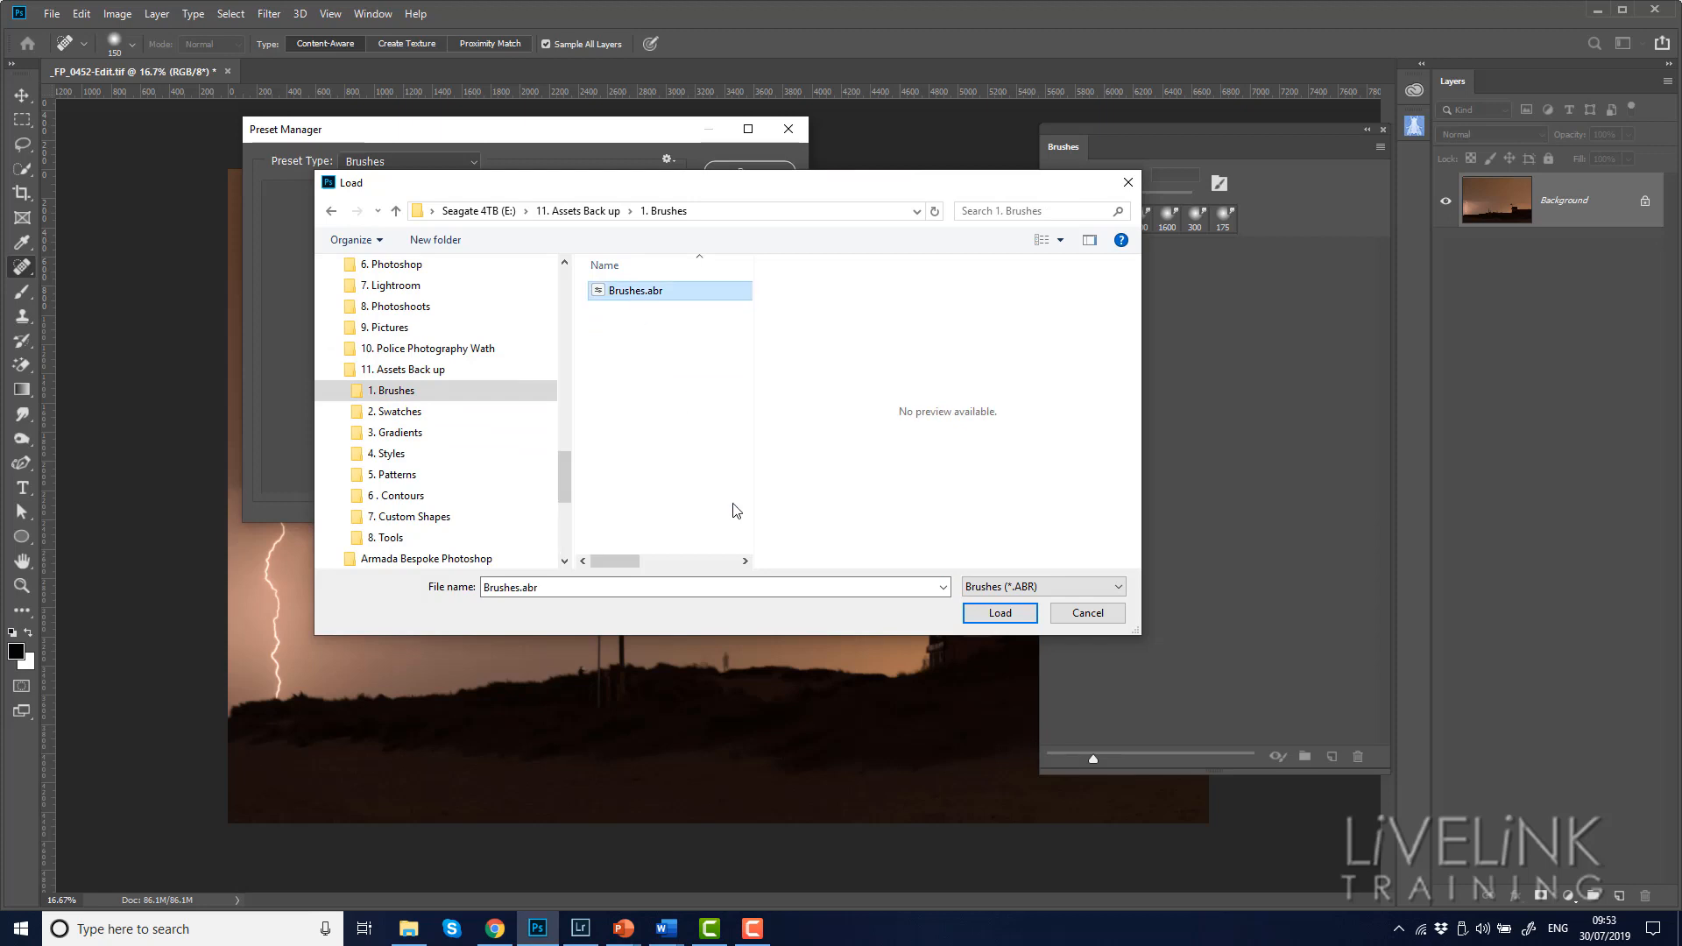
pyautogui.click(997, 615)
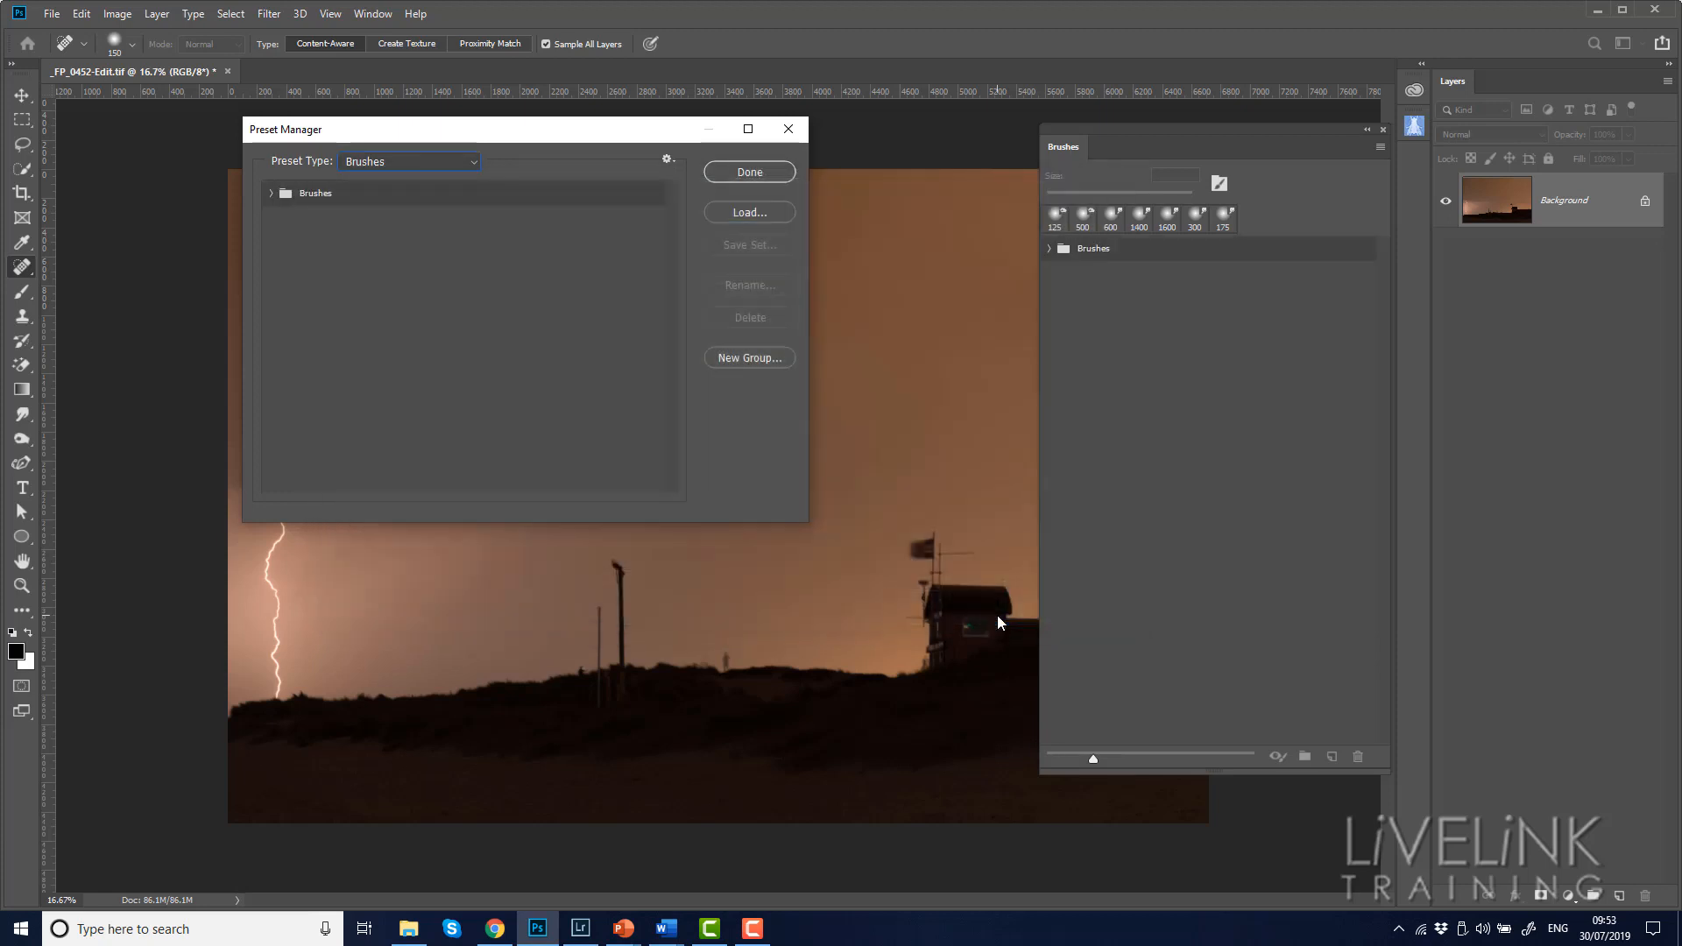
# Expand the restored Brushes group and inspect its General Brushes and KF Creative Brushes subgroups
pyautogui.click(270, 193)
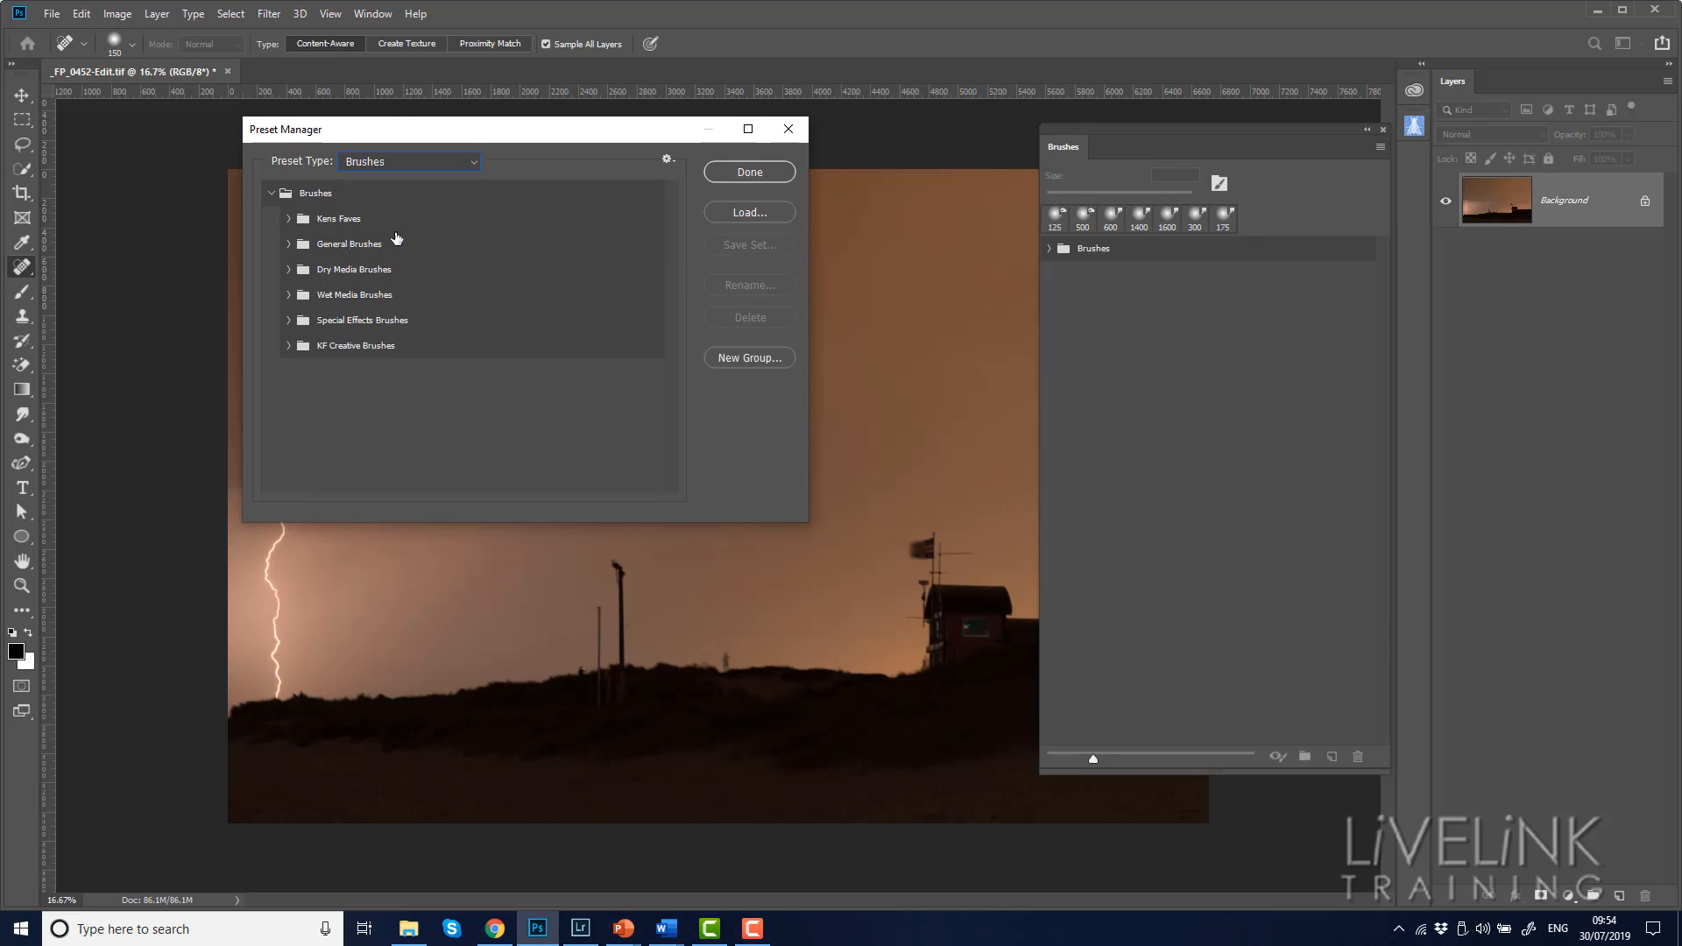
pyautogui.click(289, 246)
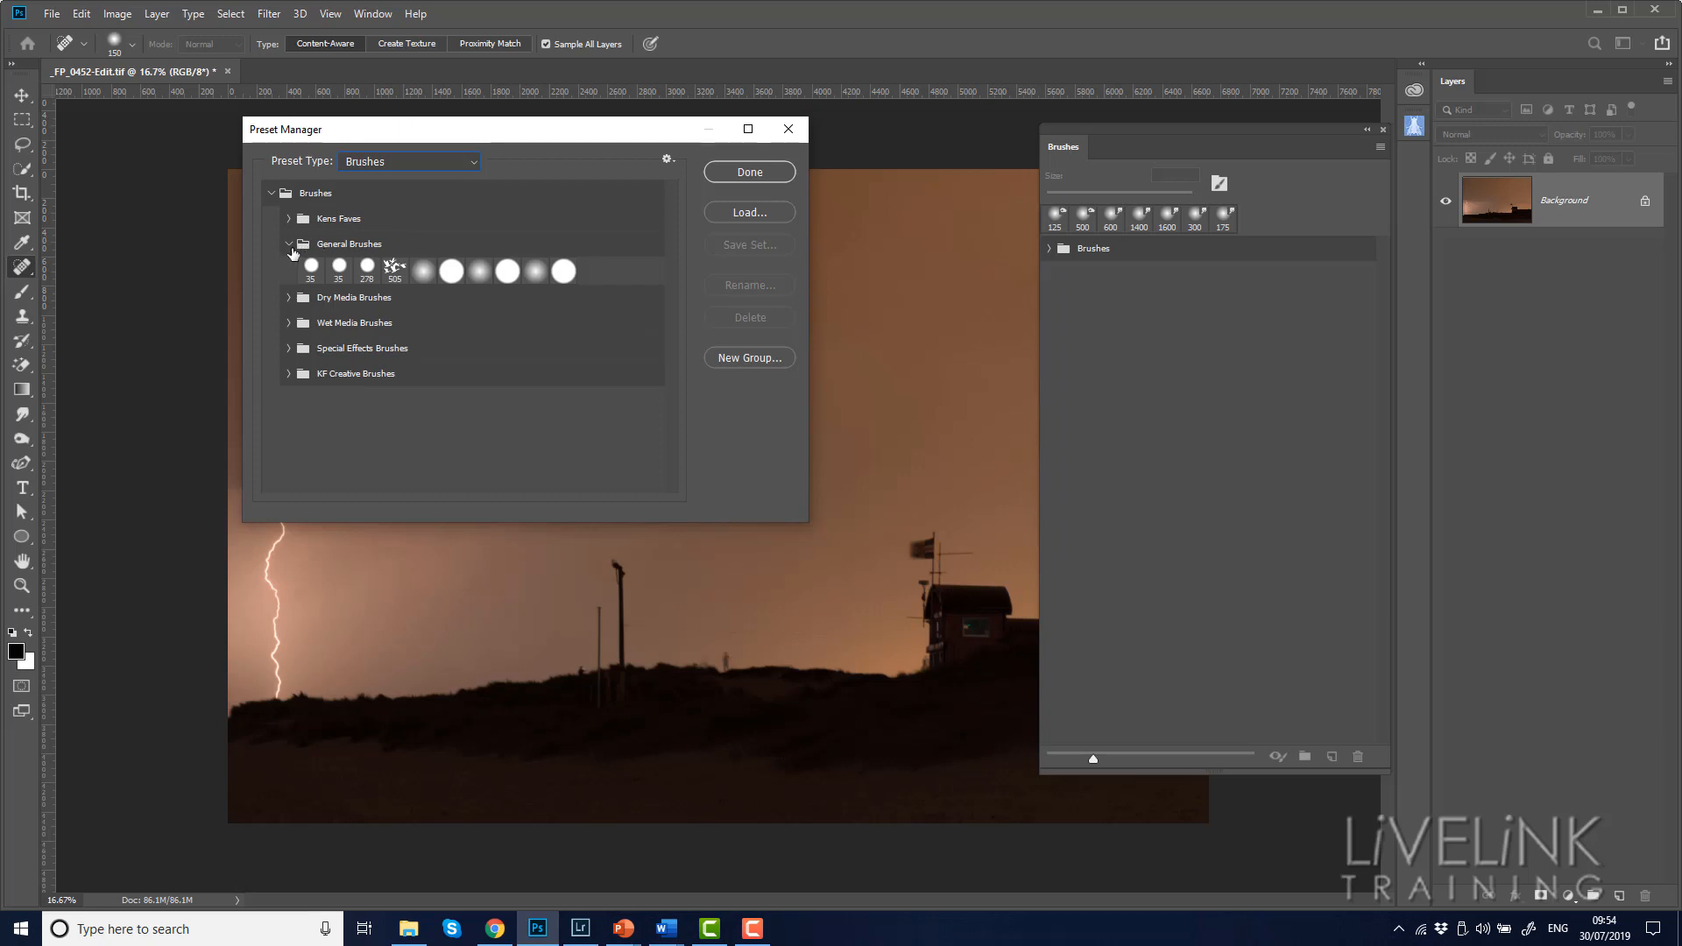
pyautogui.click(289, 245)
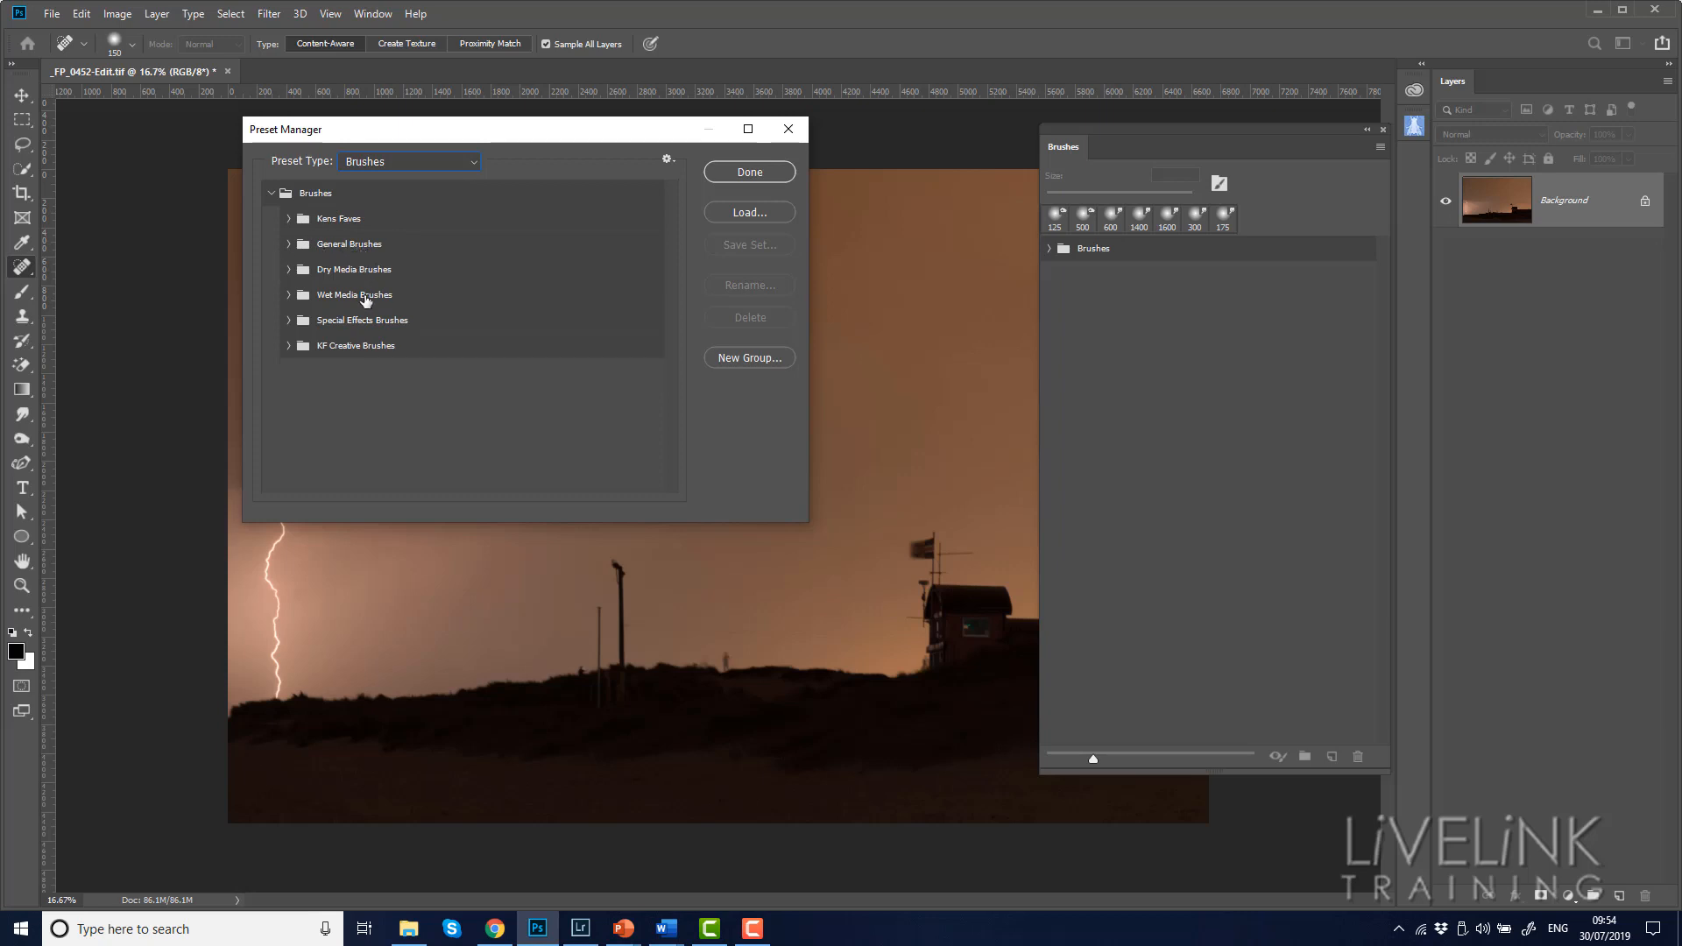
pyautogui.click(288, 347)
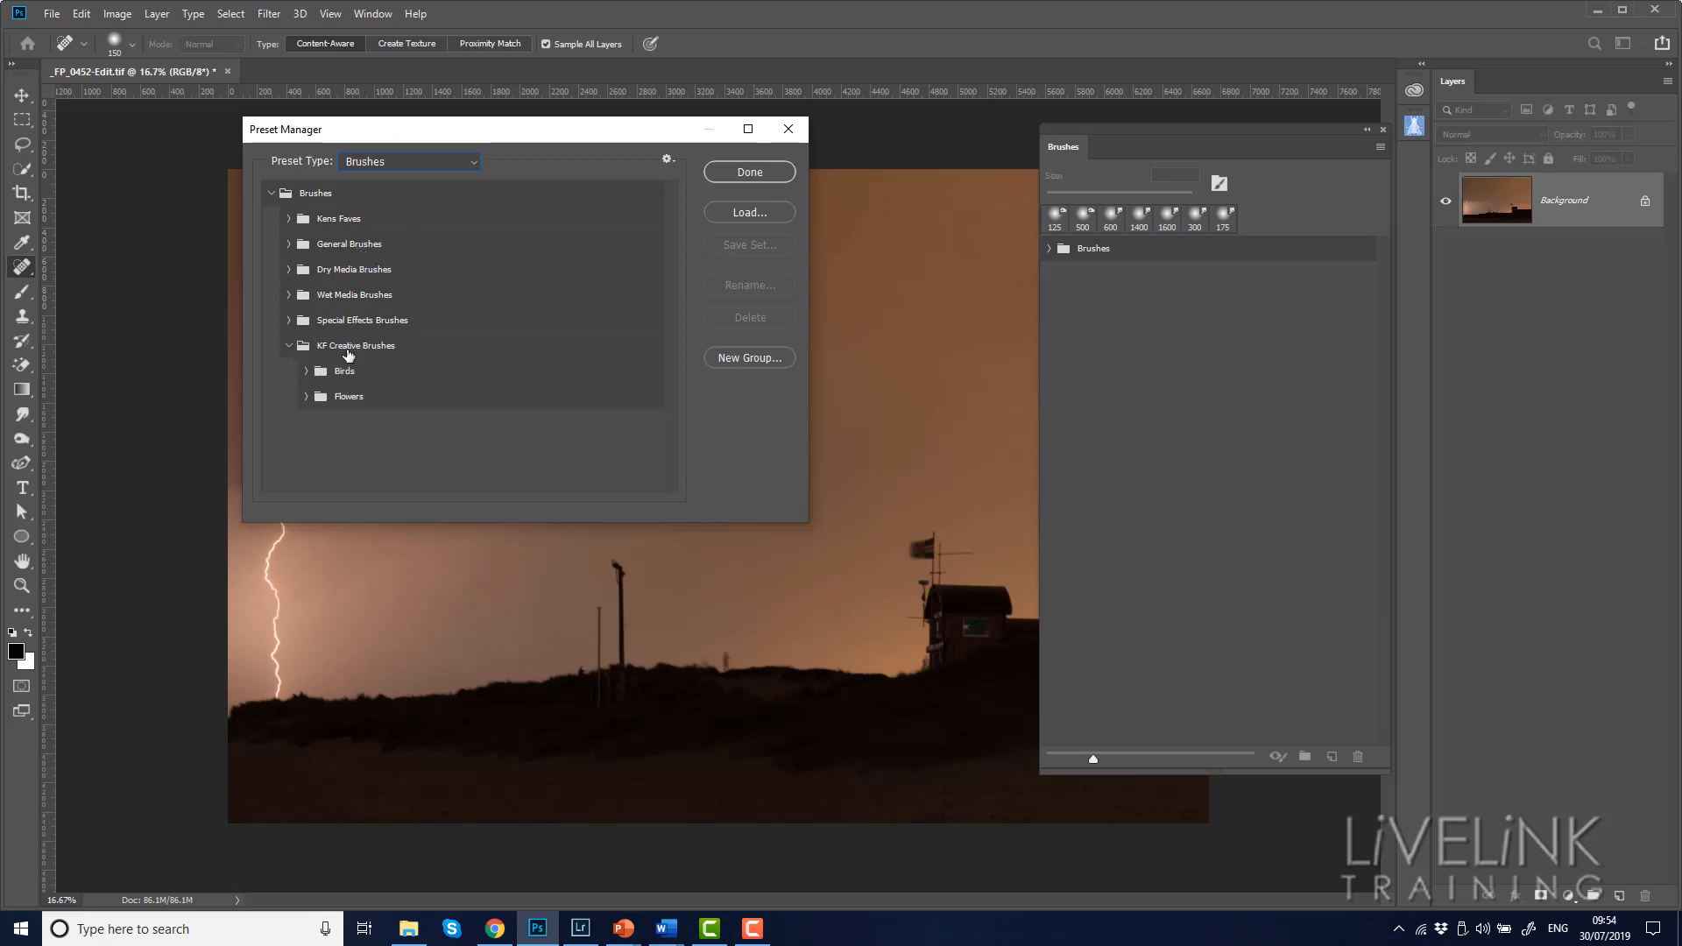